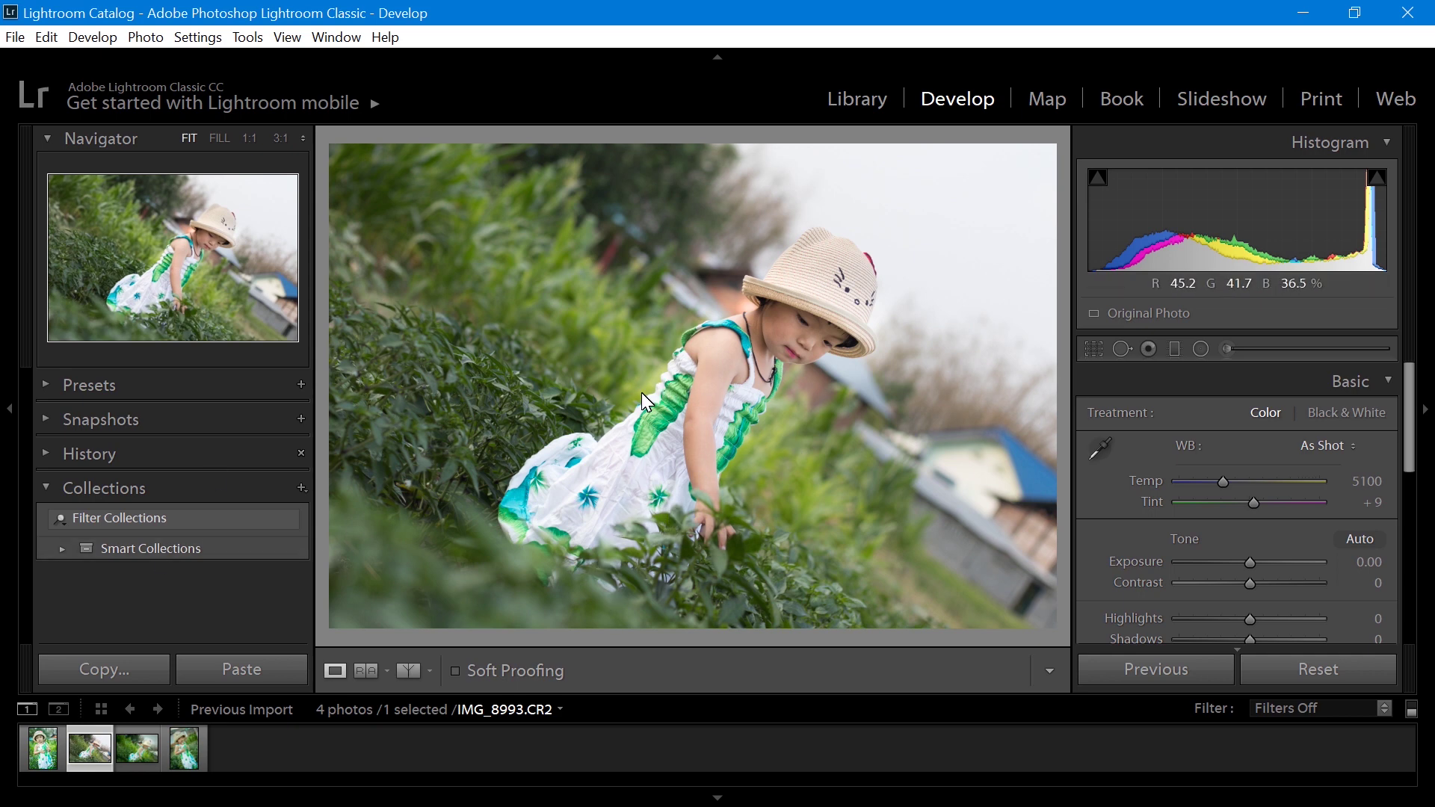
# Delete the existing Adjustment Brush edit on the girl's face and close the brush.
pyautogui.click(1229, 349)
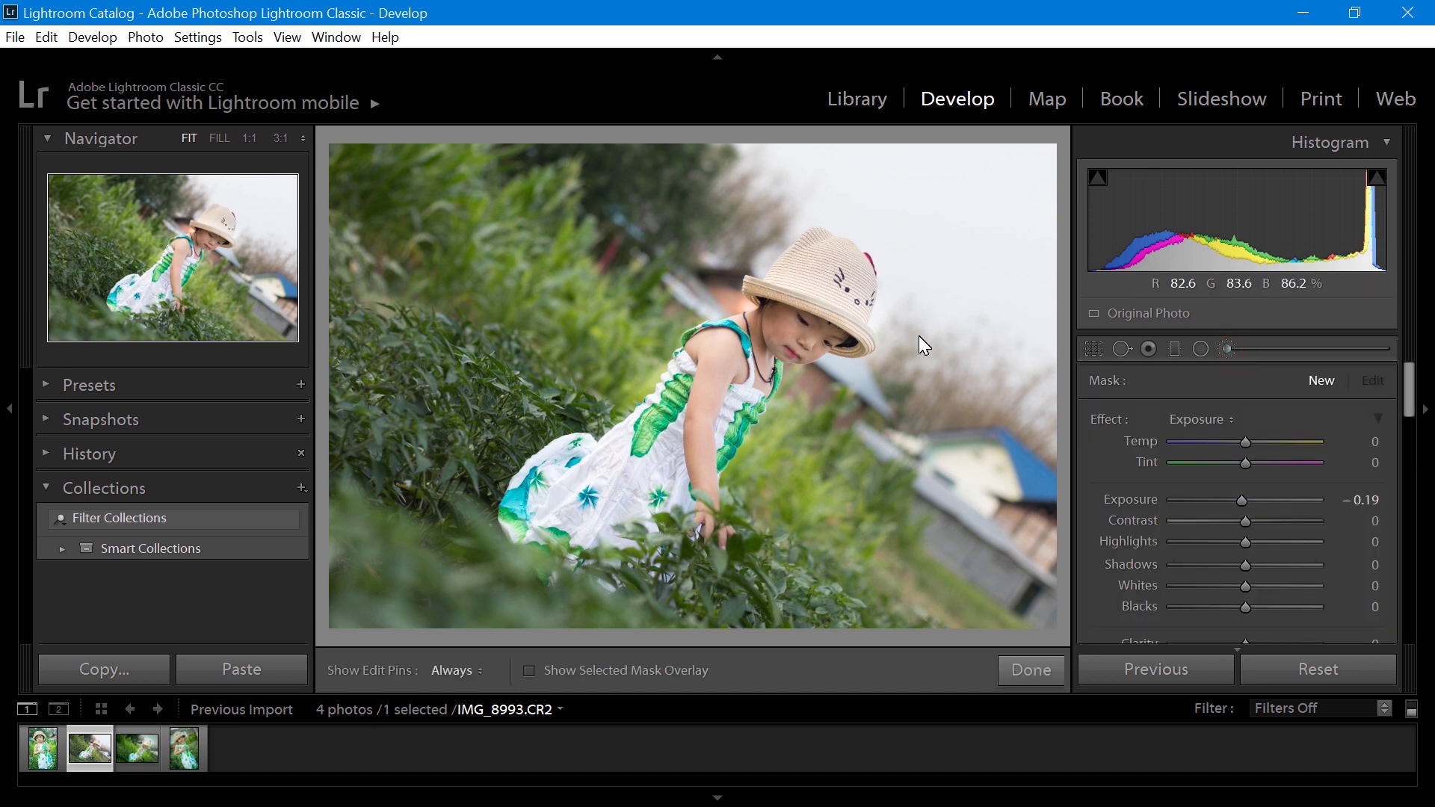
pyautogui.click(774, 344)
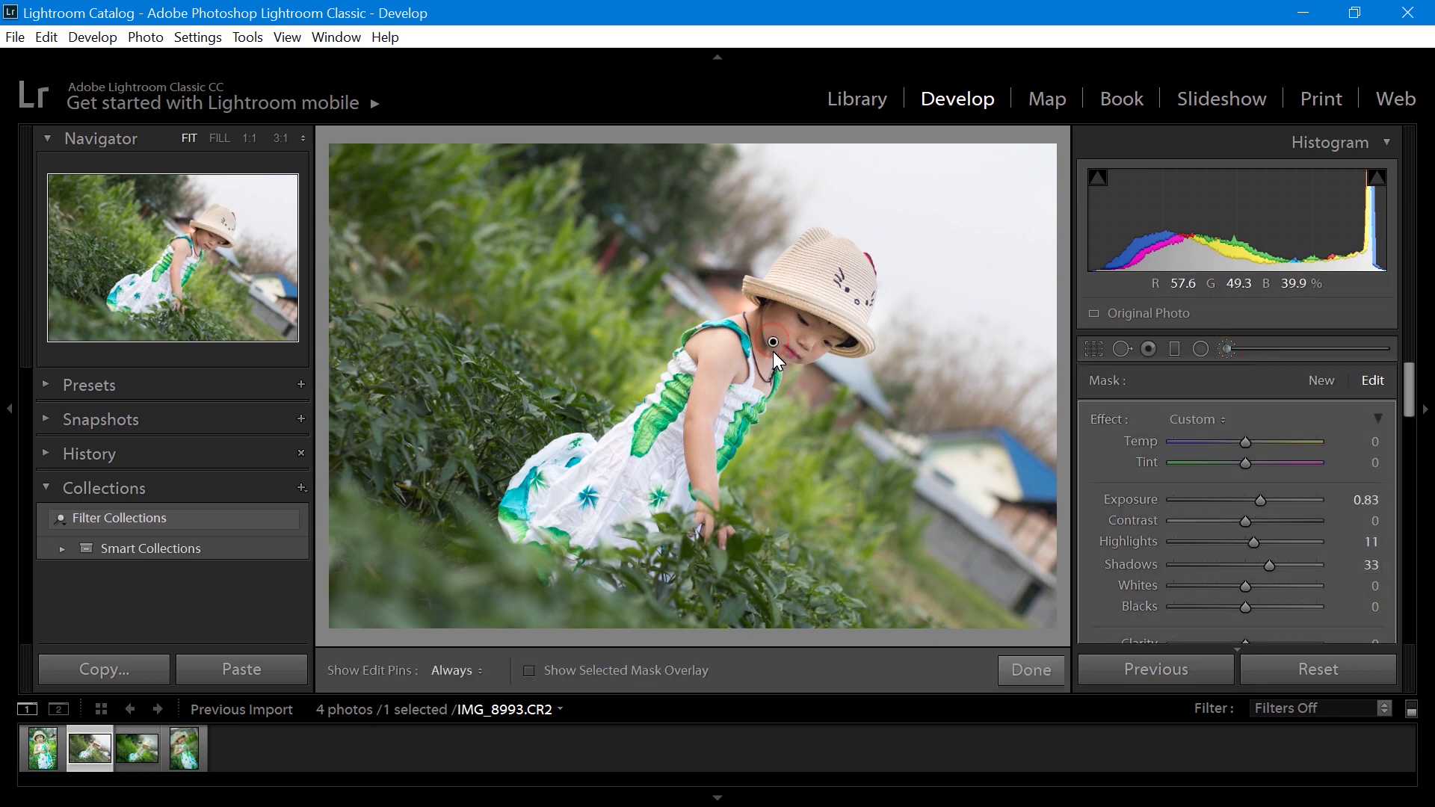
pyautogui.press('Delete')
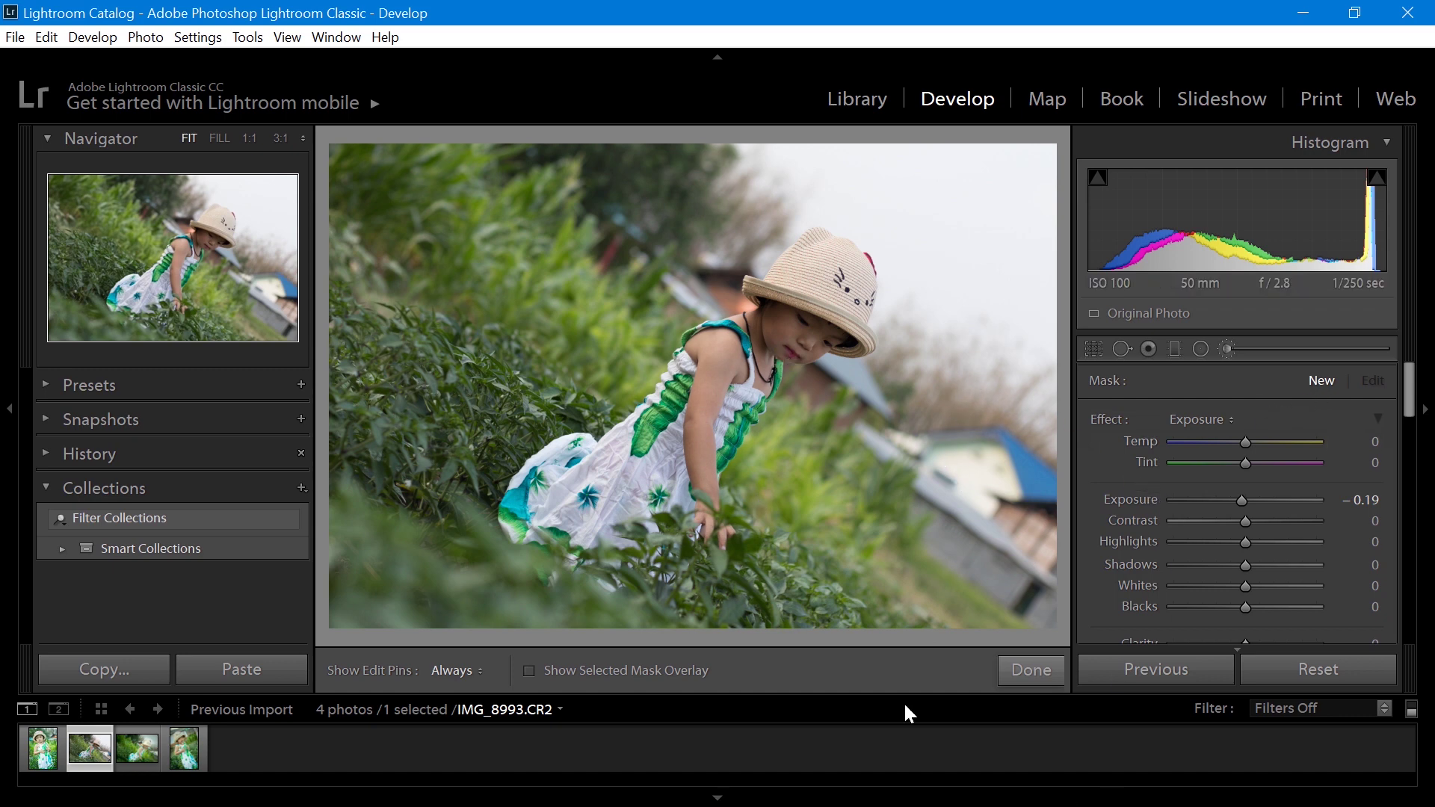
pyautogui.click(1227, 349)
# Try the White Balance Selector on the dark background foliage, and return Temp to 5100 and Tint to +9.
pyautogui.moveTo(1410, 407); pyautogui.dragTo(1411, 435)
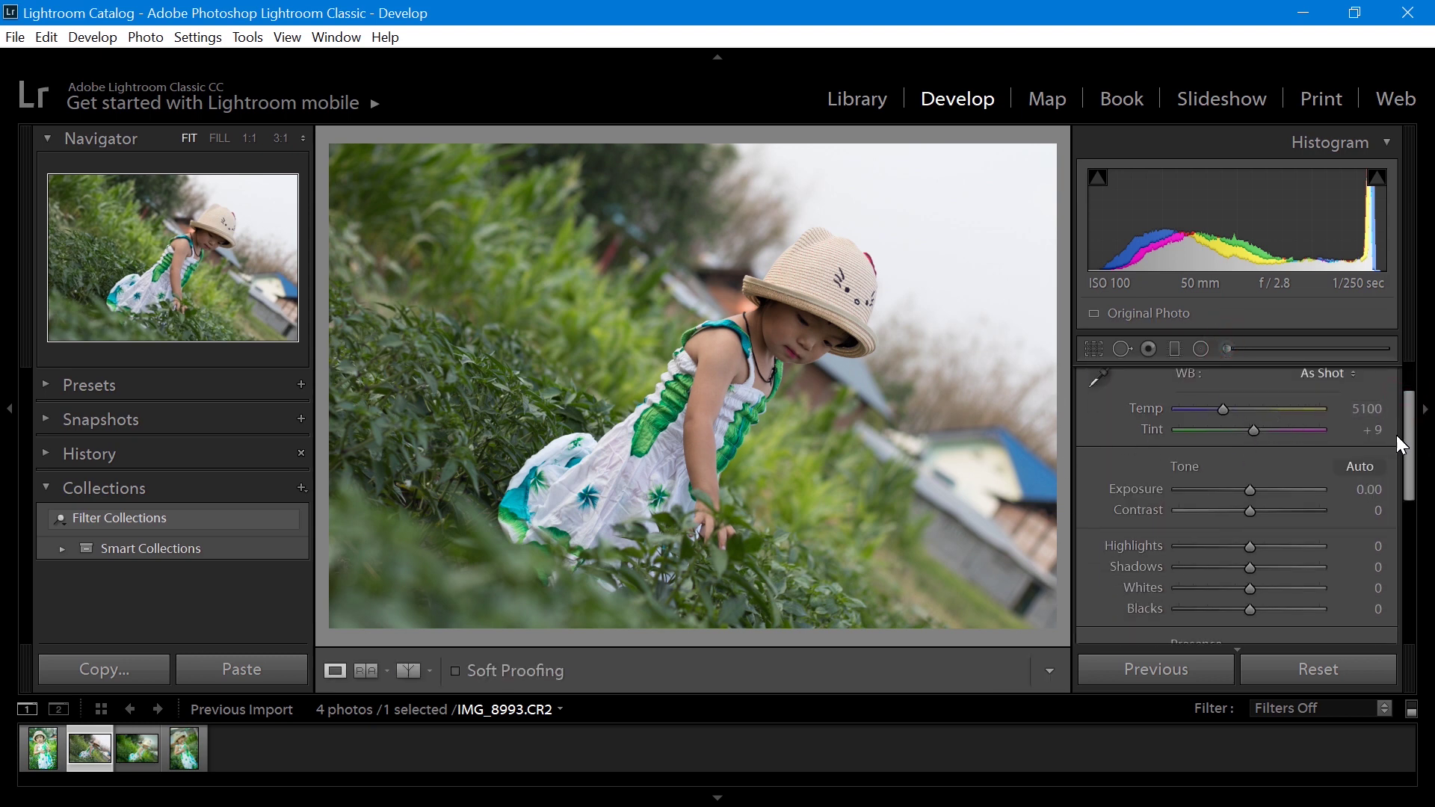
pyautogui.moveTo(1412, 447); pyautogui.dragTo(1410, 400)
pyautogui.click(1103, 413)
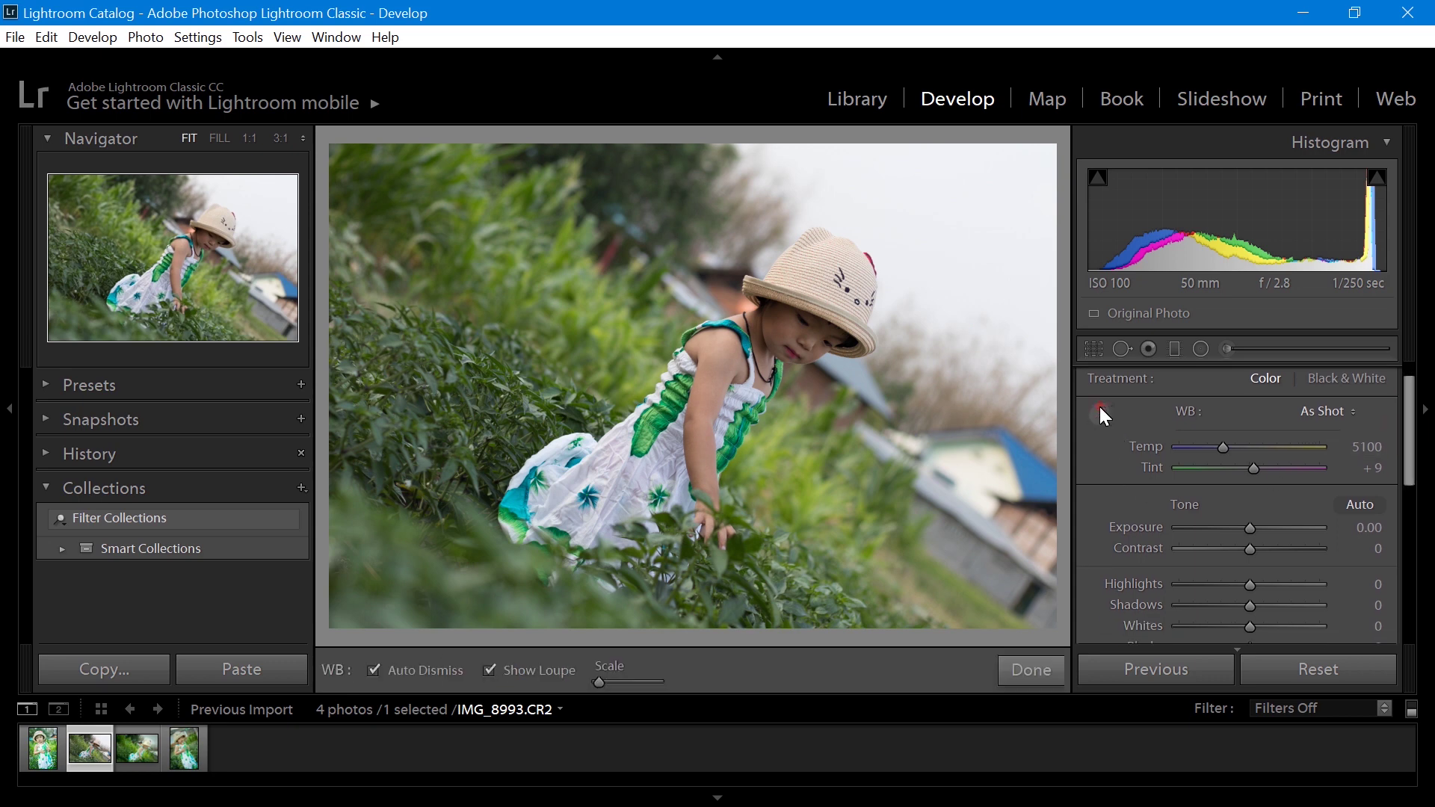
pyautogui.click(1099, 416)
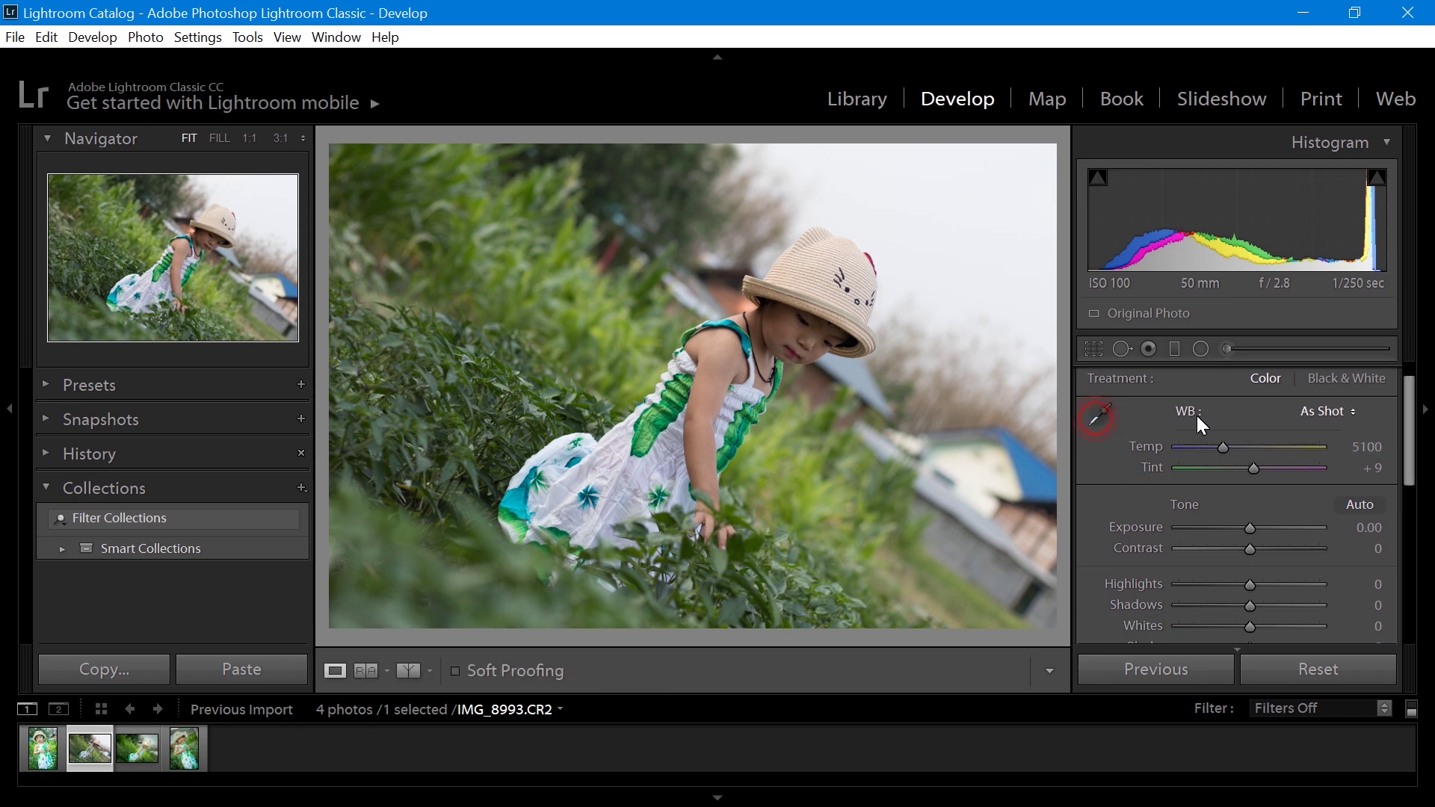
pyautogui.press('w')
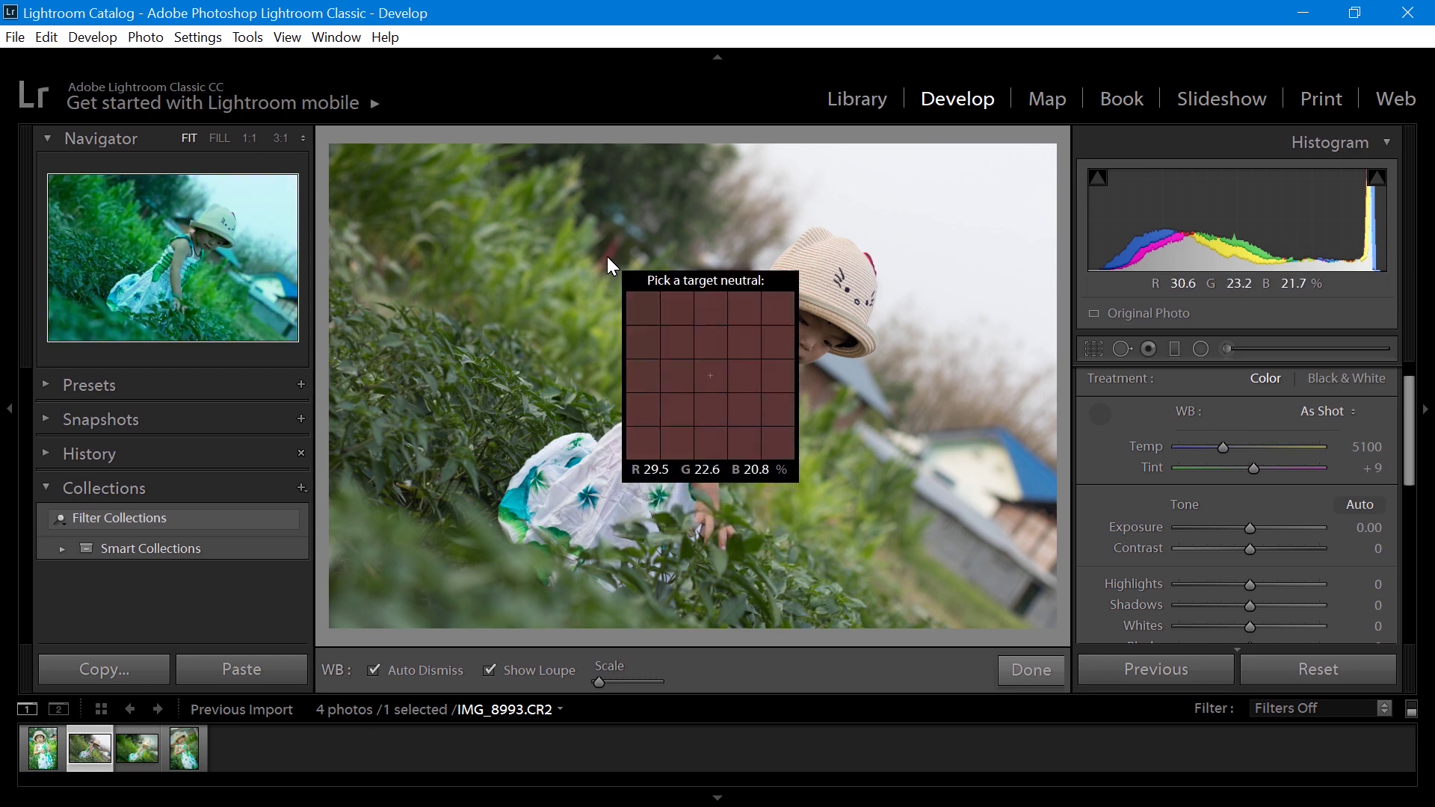
pyautogui.click(591, 240)
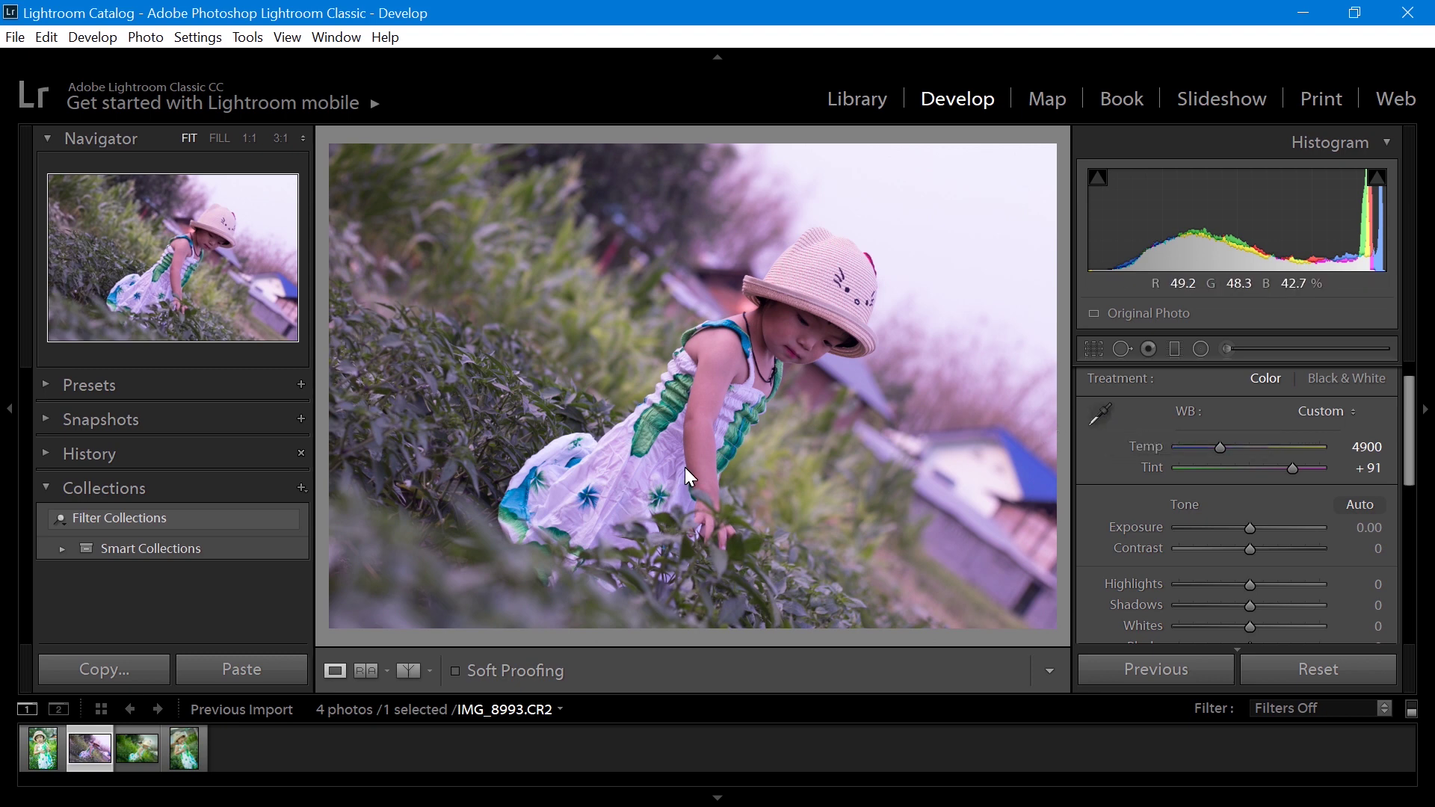
pyautogui.moveTo(1221, 446); pyautogui.dragTo(1225, 446)
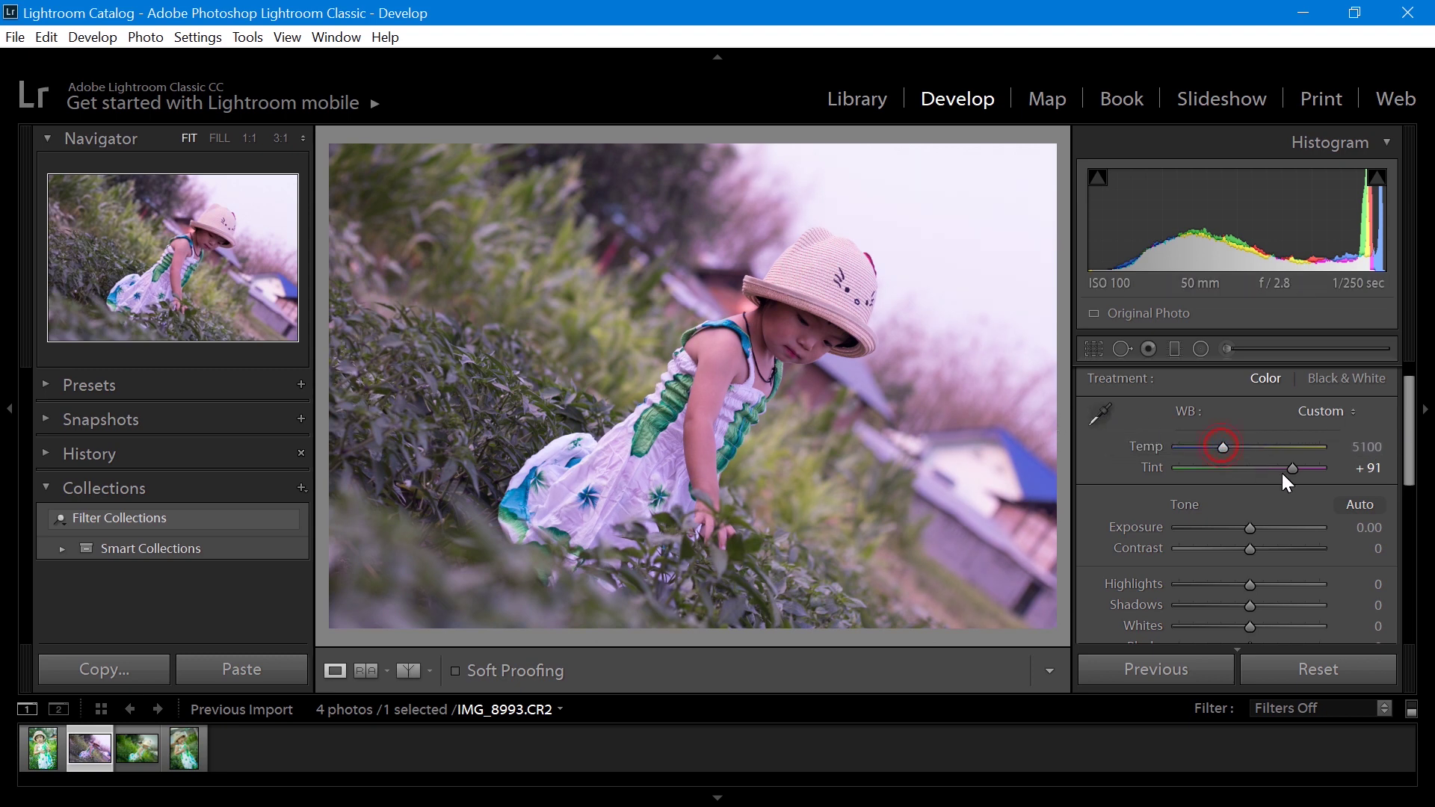
pyautogui.doubleClick(1287, 474)
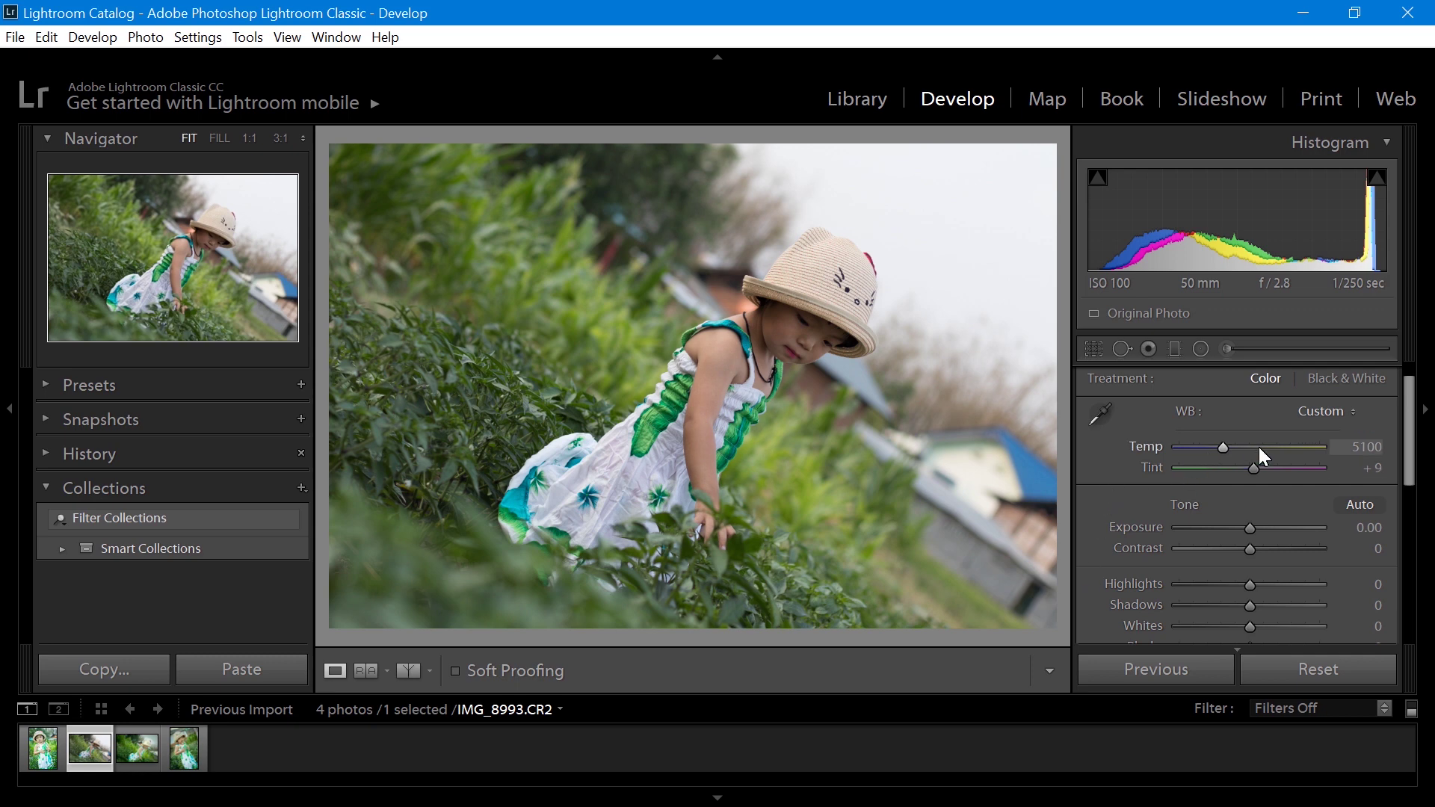
# Try a warmer Temp of 6815, and settle on a Temp of 4434 with a Tint of −42.
pyautogui.moveTo(1226, 448)
pyautogui.mouseDown()
pyautogui.moveTo(1205, 450)
pyautogui.moveTo(1240, 454)
pyautogui.moveTo(1195, 460)
pyautogui.moveTo(1321, 468)
pyautogui.moveTo(1195, 474)
pyautogui.moveTo(1296, 467)
pyautogui.moveTo(1302, 481)
pyautogui.moveTo(1255, 478)
pyautogui.moveTo(1248, 447)
pyautogui.mouseUp()
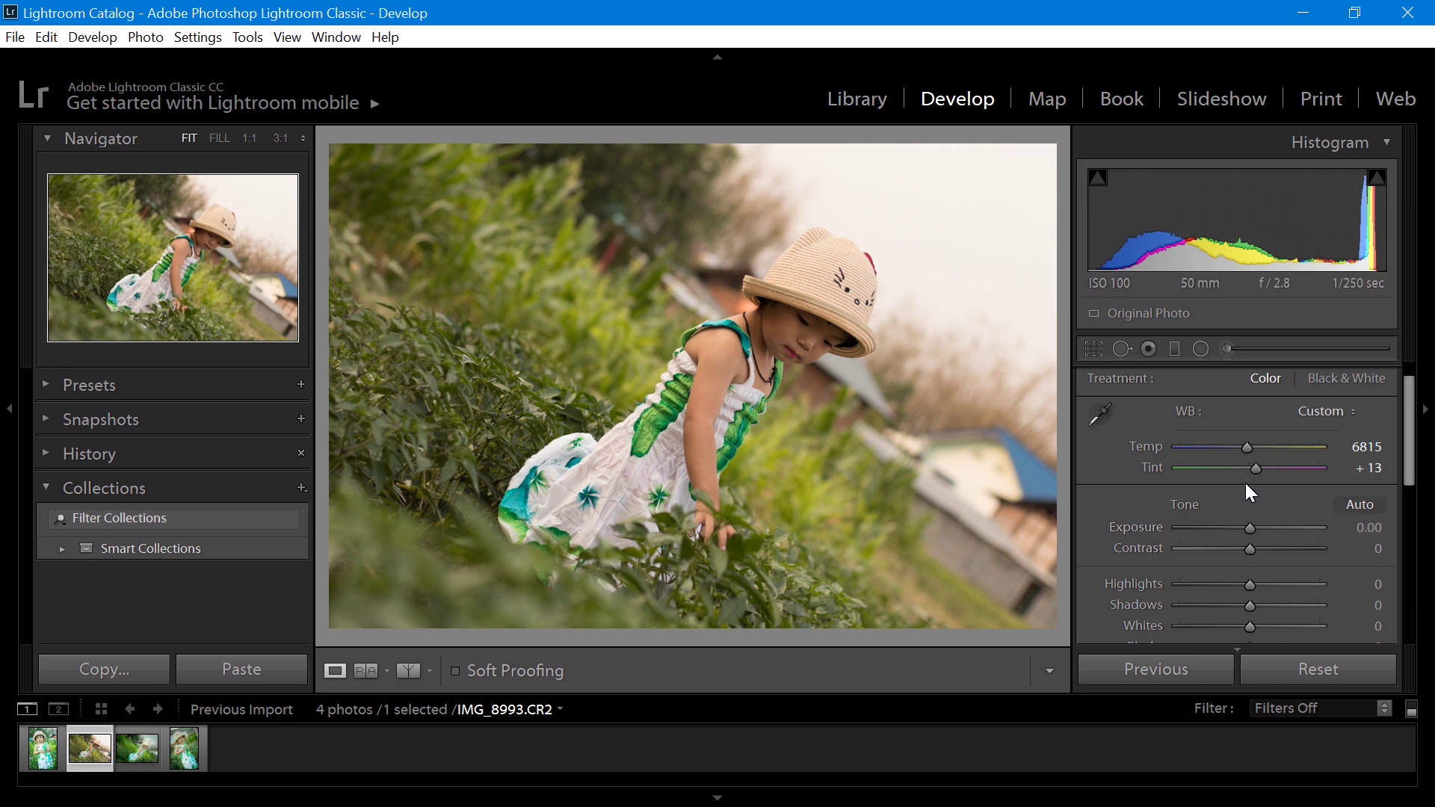
pyautogui.click(1247, 447)
pyautogui.moveTo(1247, 447); pyautogui.dragTo(1223, 445)
pyautogui.doubleClick(1221, 445)
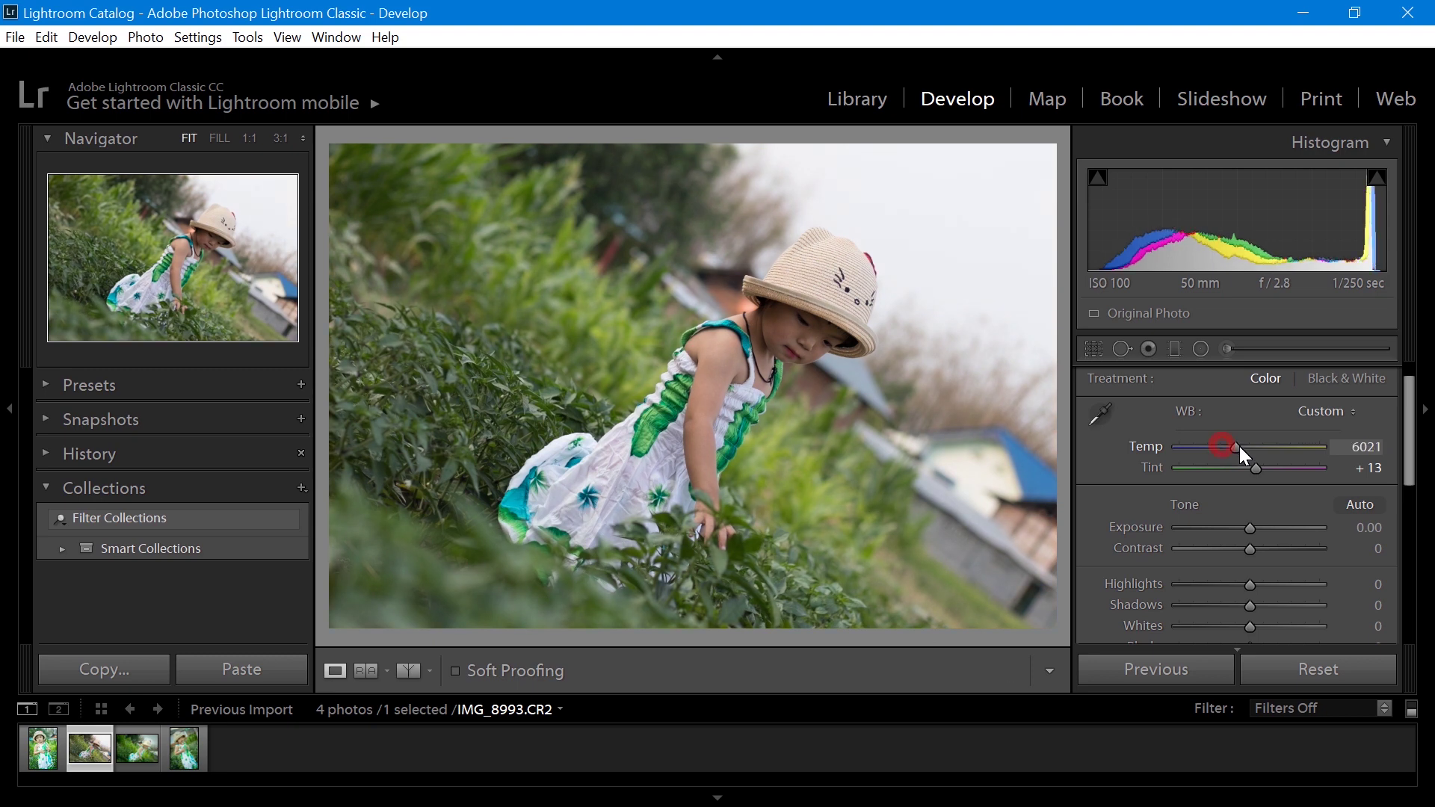
pyautogui.moveTo(1238, 451); pyautogui.dragTo(1213, 451)
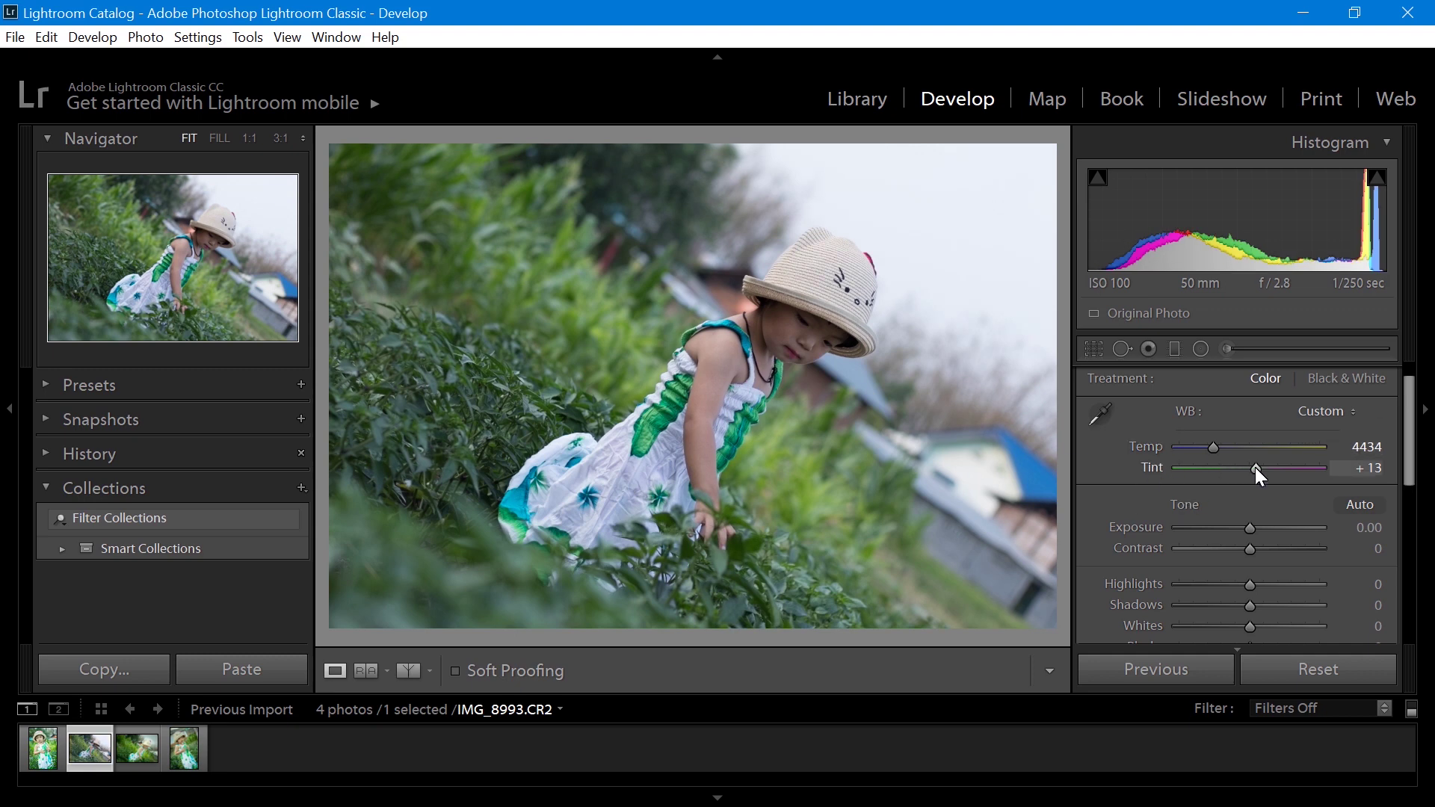
pyautogui.moveTo(1250, 467); pyautogui.dragTo(1229, 468)
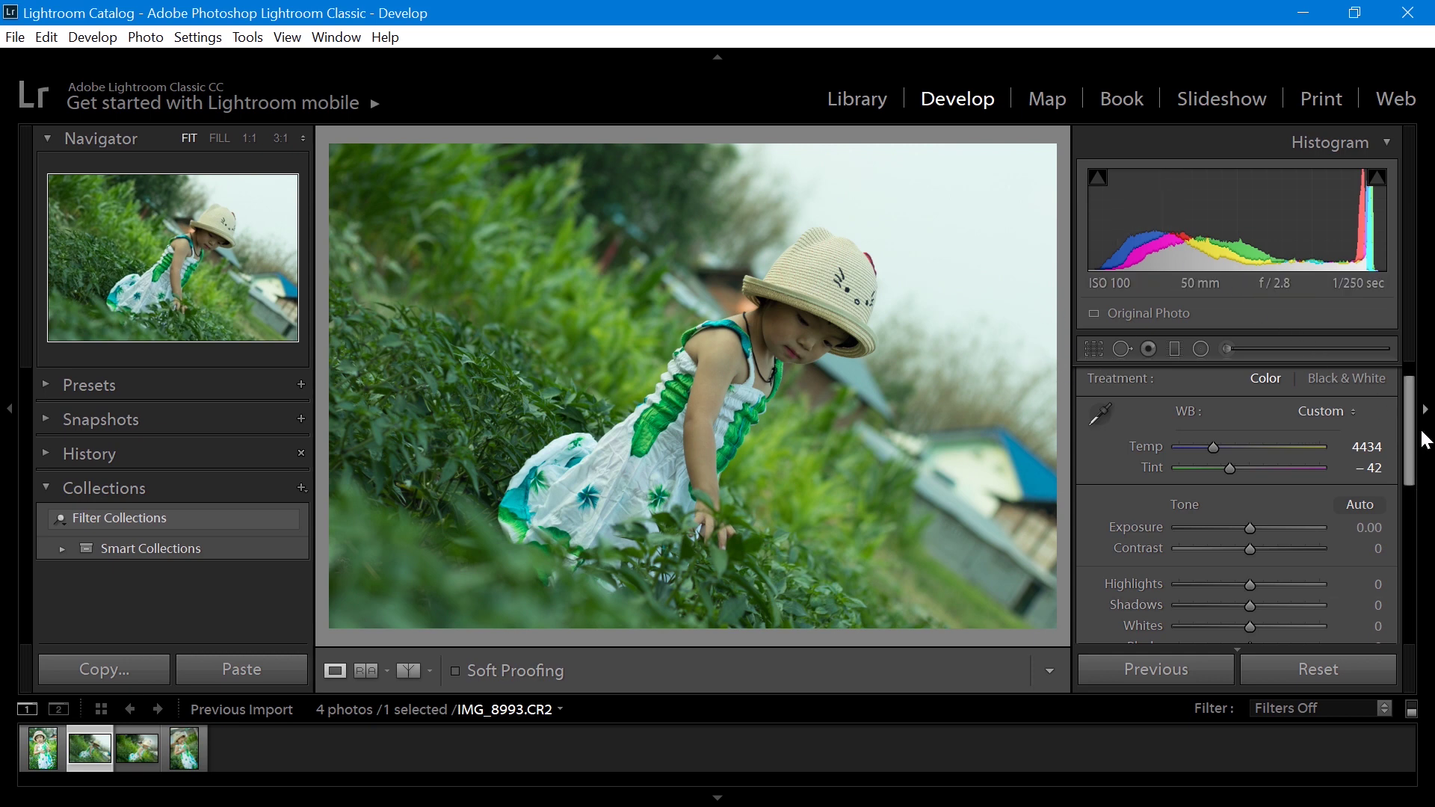
# Try Exposure at −0.34, +5.00, −3.57 and −0.87, and return it to 0.00.
pyautogui.moveTo(1413, 429); pyautogui.dragTo(1420, 499)
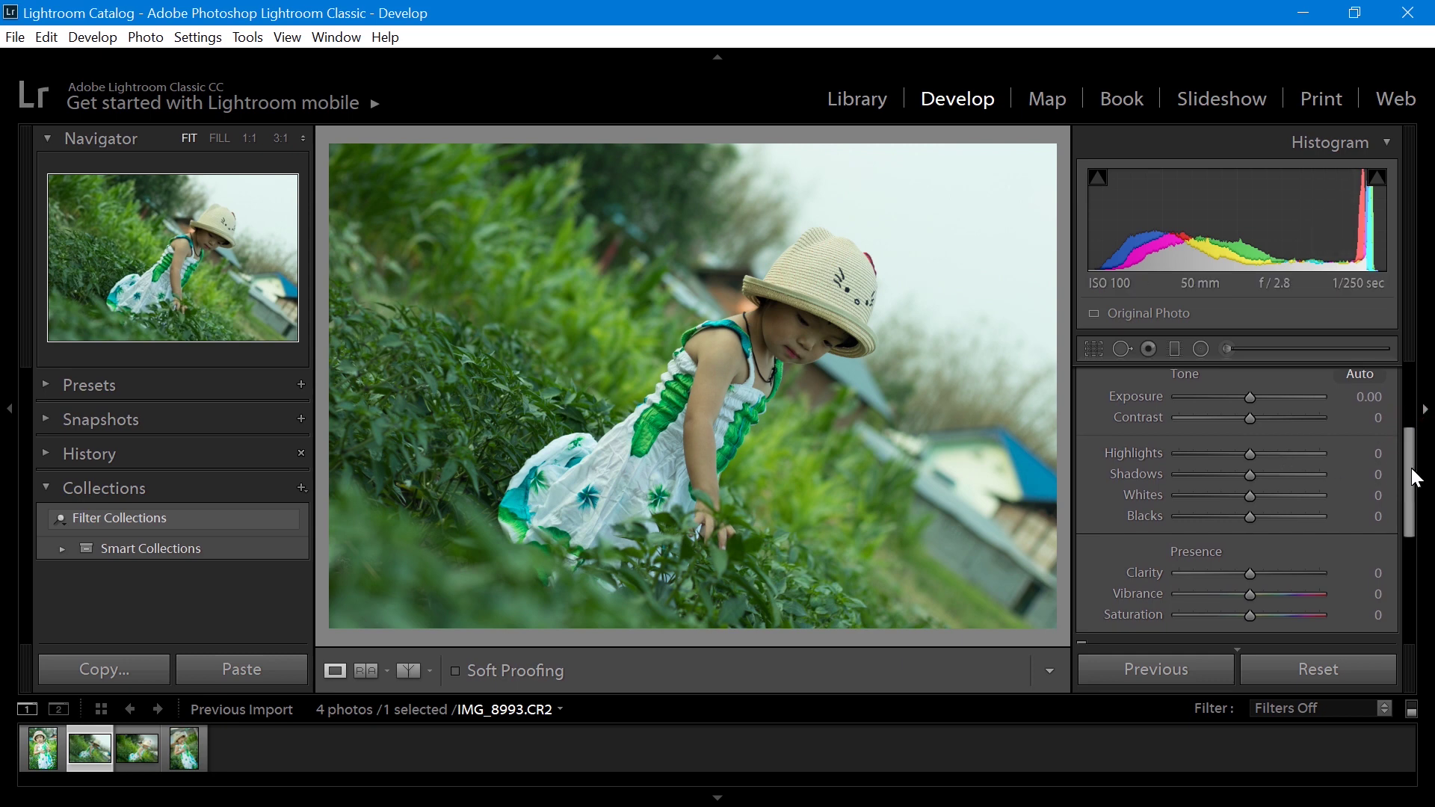
pyautogui.moveTo(1252, 406); pyautogui.dragTo(1246, 402)
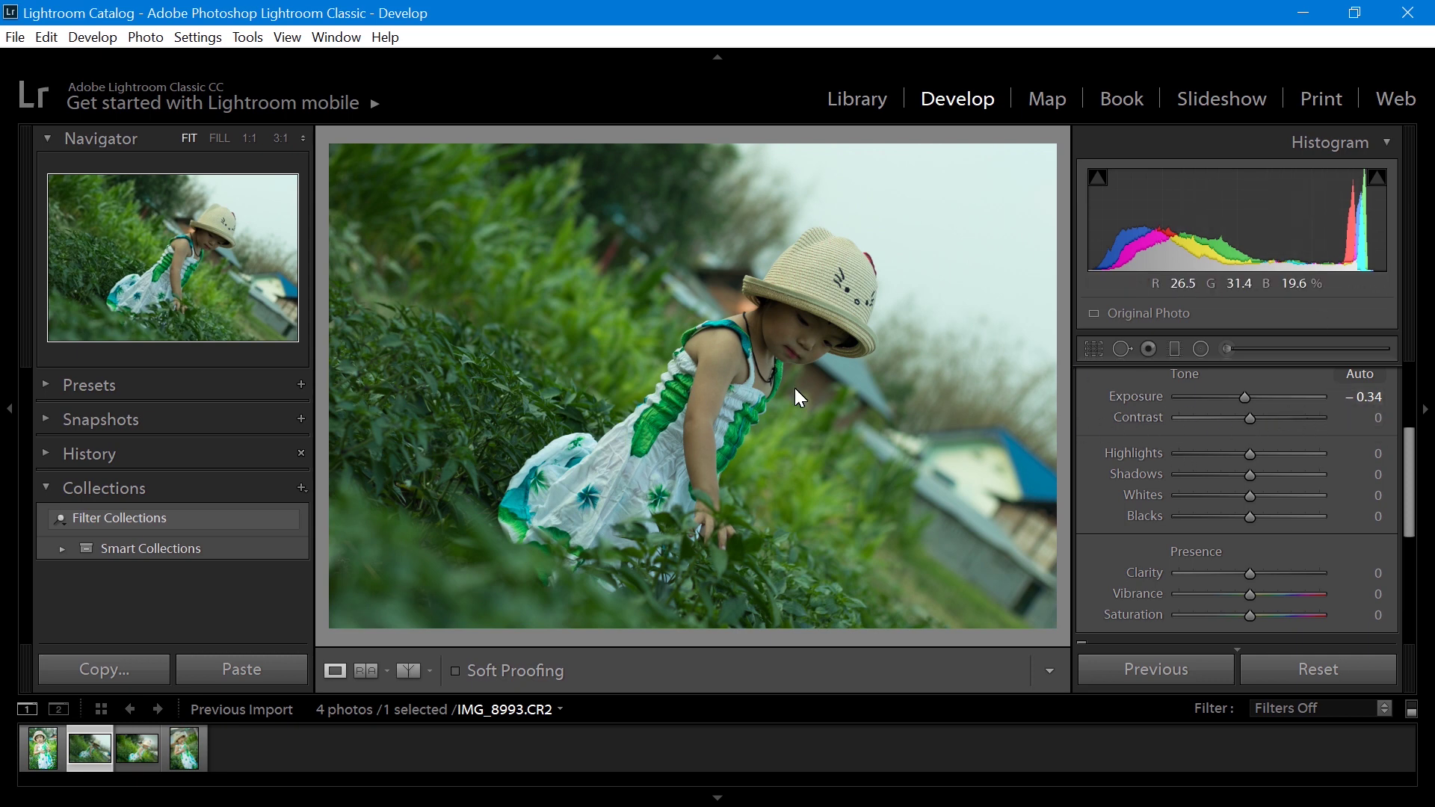
pyautogui.moveTo(1247, 399); pyautogui.dragTo(1339, 404)
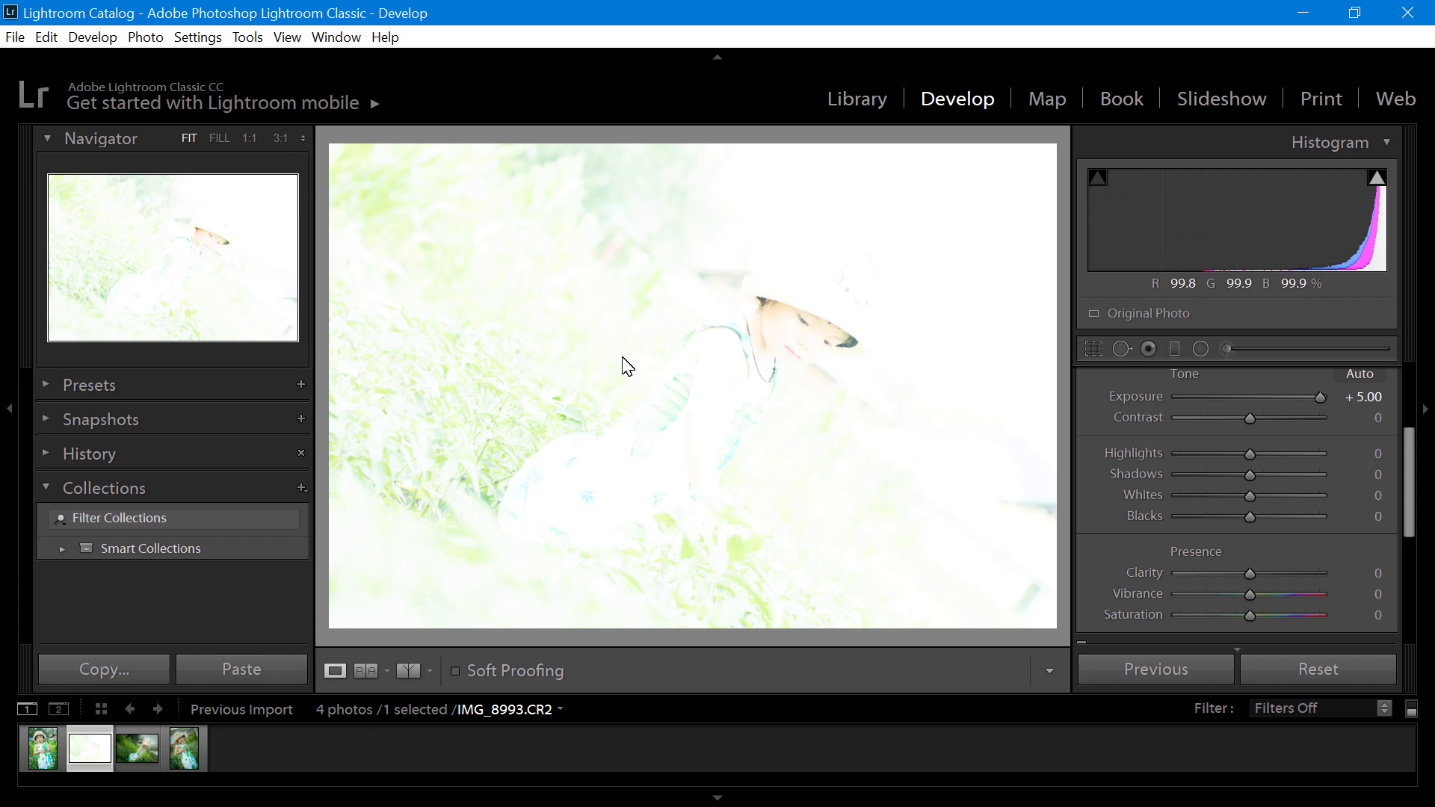
pyautogui.moveTo(1205, 402)
pyautogui.mouseDown()
pyautogui.moveTo(1181, 394)
pyautogui.moveTo(1222, 403)
pyautogui.mouseUp()
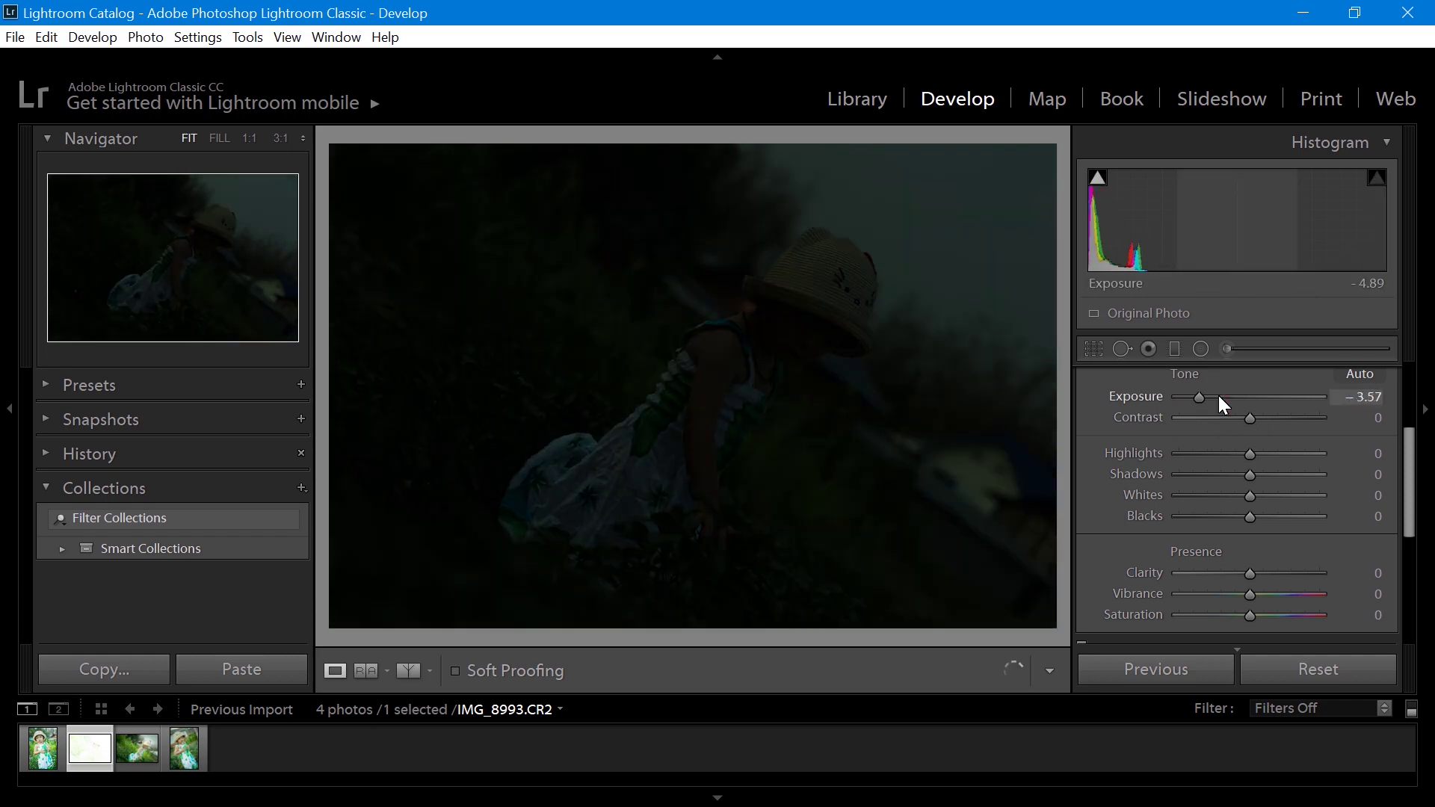
pyautogui.doubleClick(1257, 398)
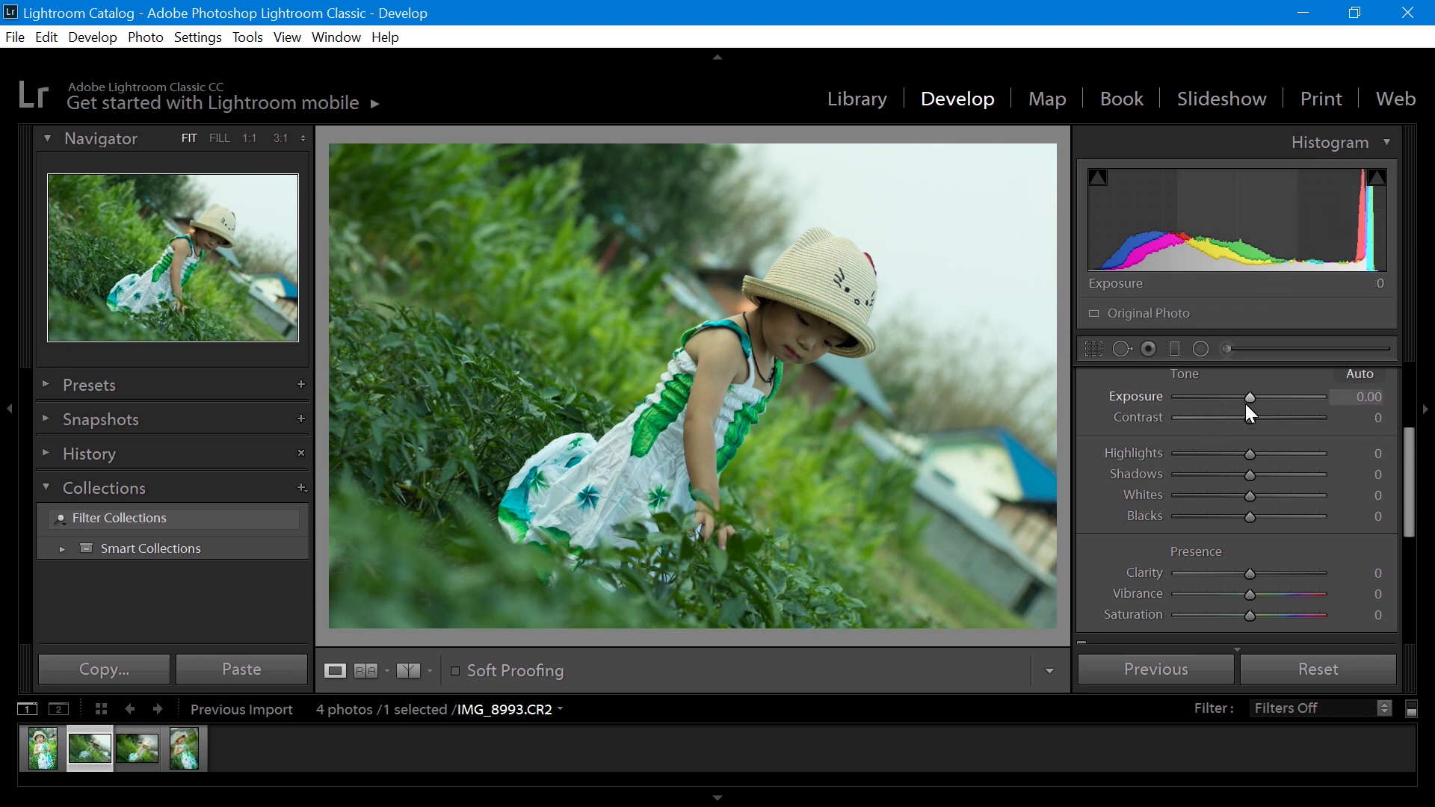
pyautogui.moveTo(1252, 408); pyautogui.dragTo(1239, 408)
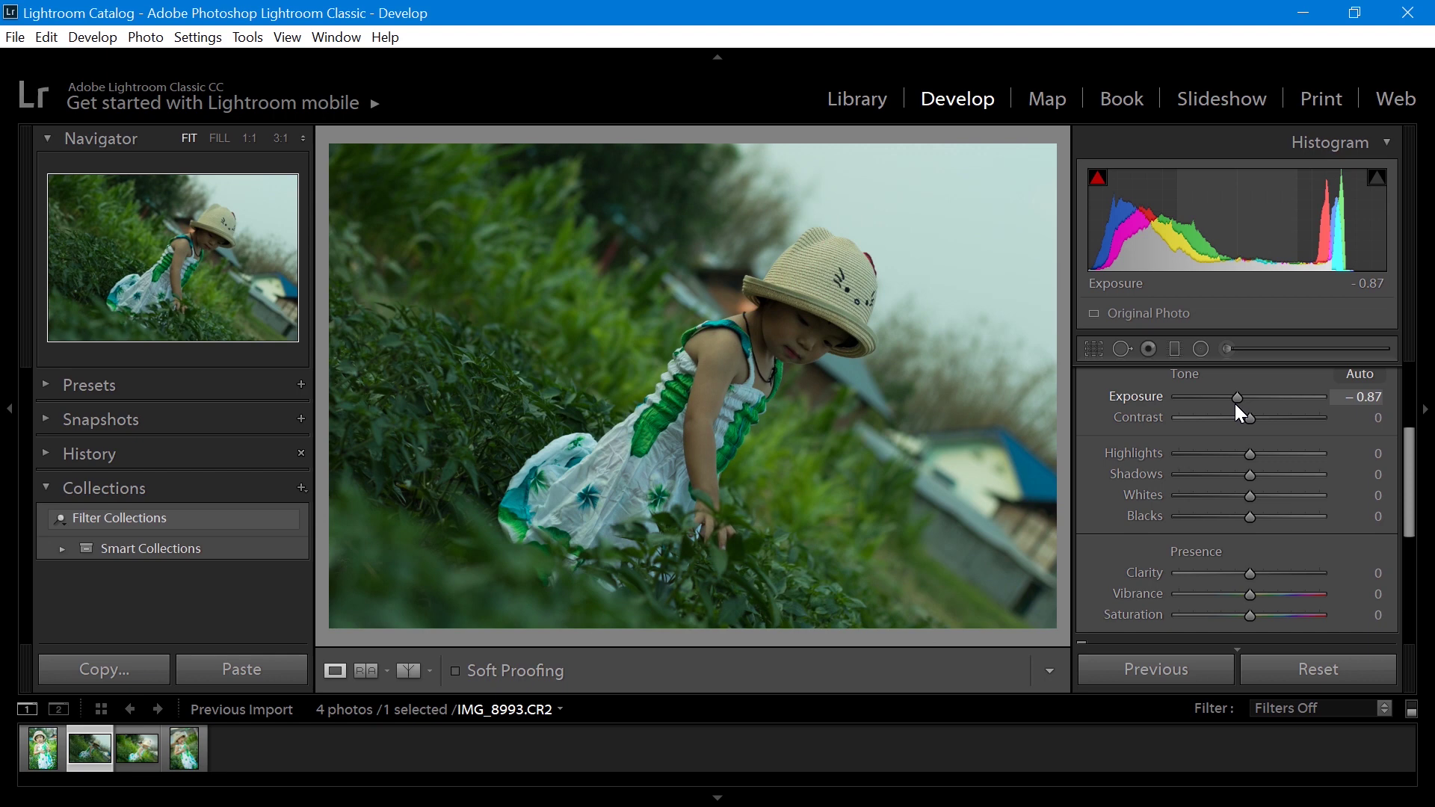
pyautogui.moveTo(1239, 411); pyautogui.dragTo(1255, 415)
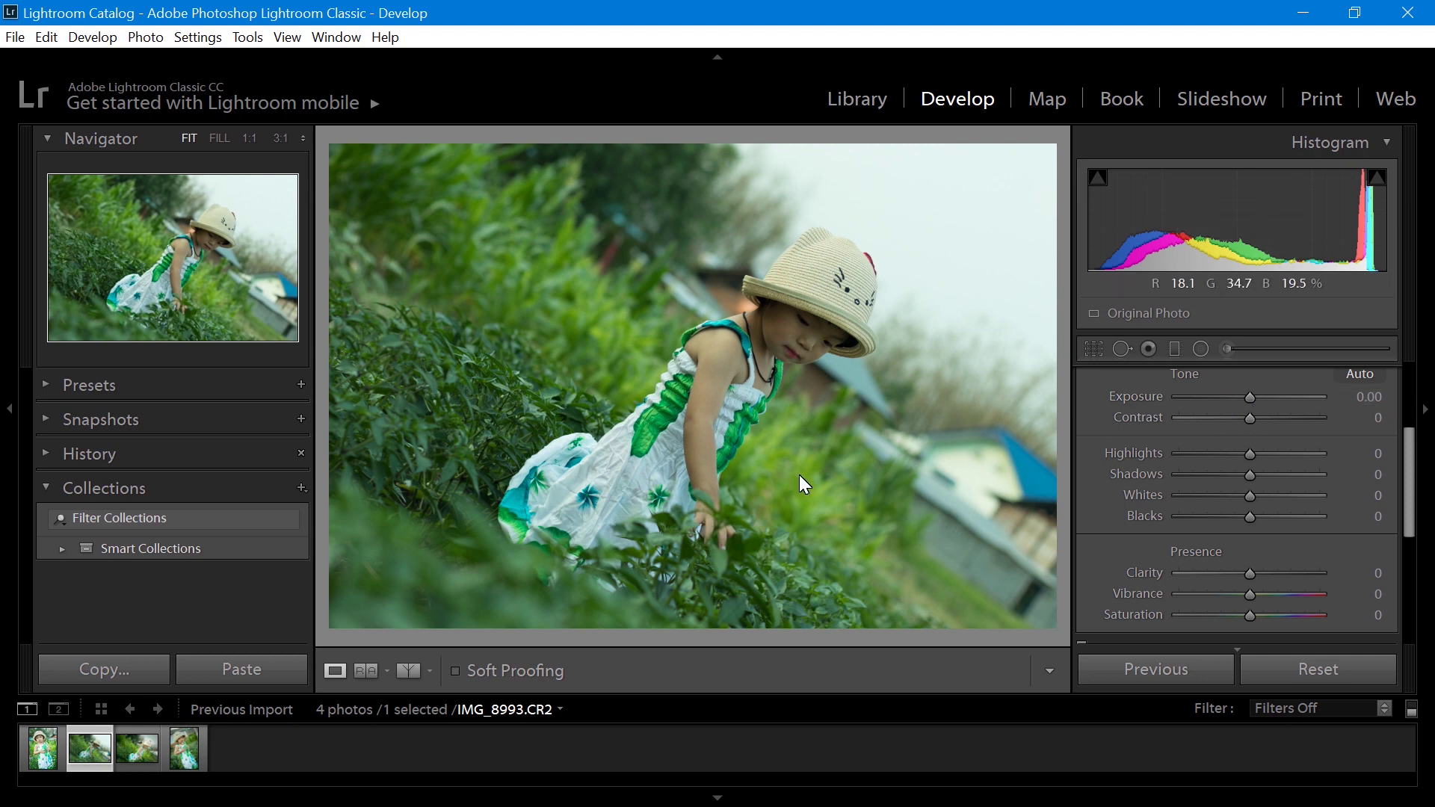
# Try Contrast at −100, and settle on Contrast +29 with Exposure +0.13, checking the dark foliage up close.
pyautogui.moveTo(1250, 418); pyautogui.dragTo(1147, 429)
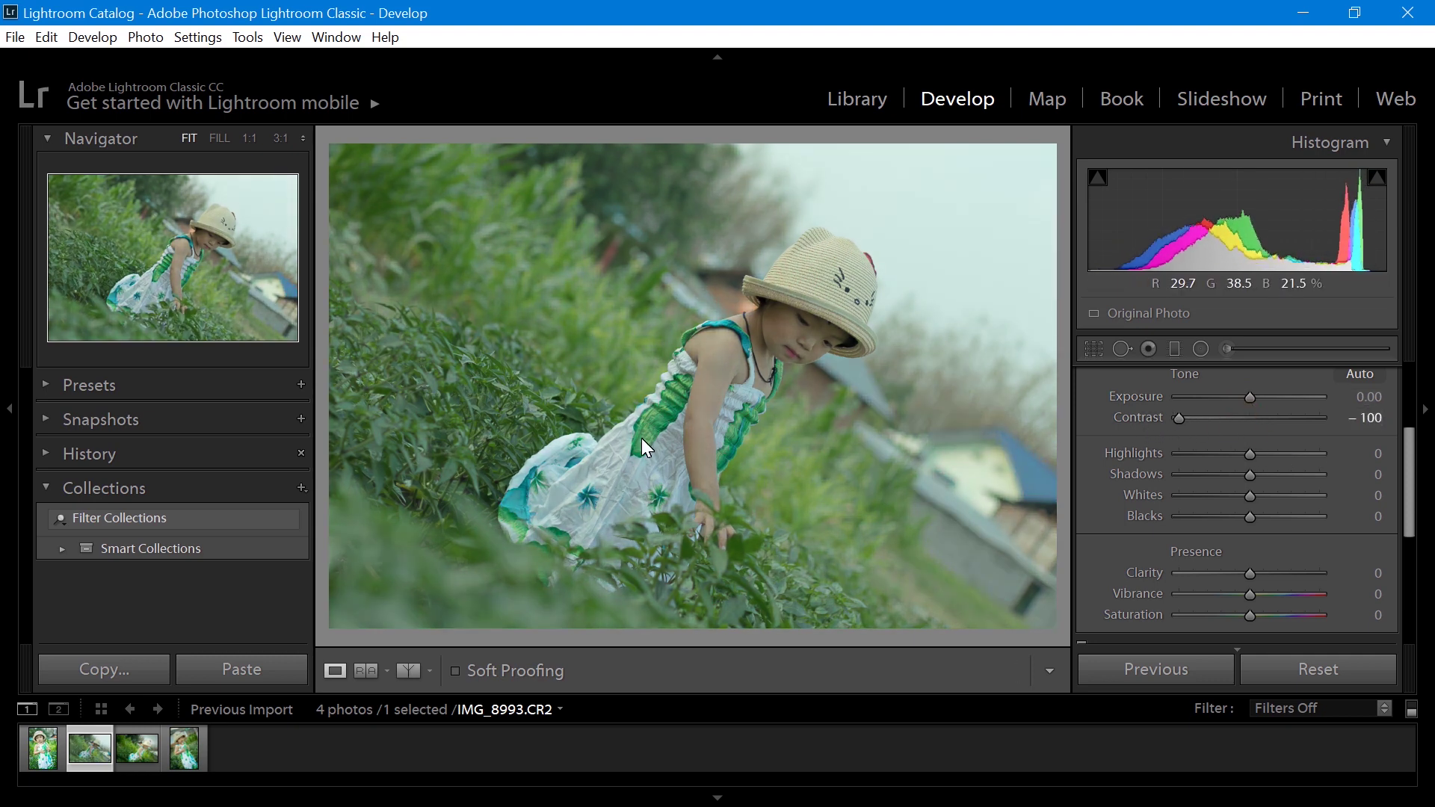
pyautogui.moveTo(1183, 417); pyautogui.dragTo(1272, 423)
pyautogui.click(1253, 401)
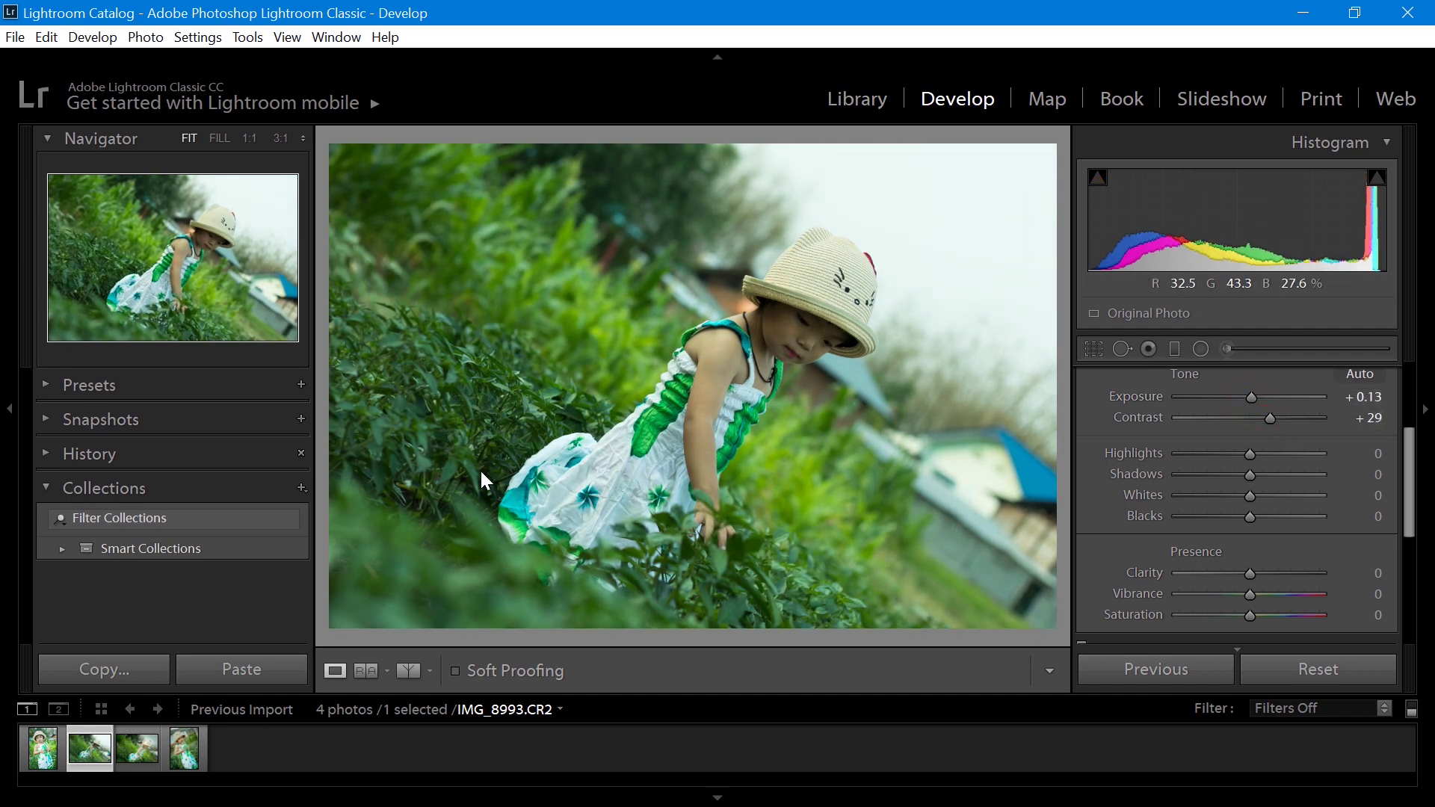
pyautogui.click(465, 446)
pyautogui.click(573, 360)
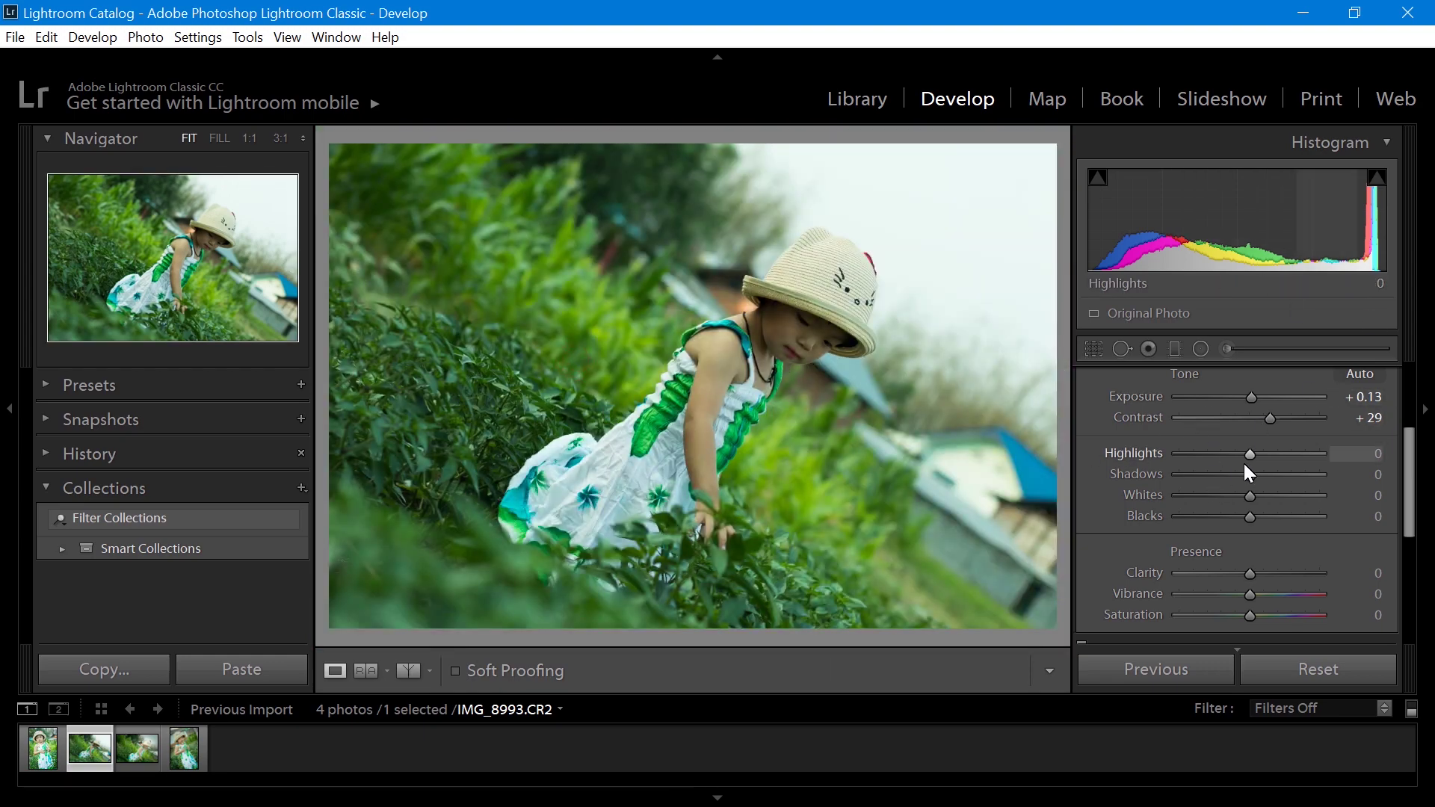
# Compare Highlights at +100 and −100 in the sky, and settle on Highlights −65 with Exposure +0.45.
pyautogui.moveTo(1250, 455); pyautogui.dragTo(1365, 492)
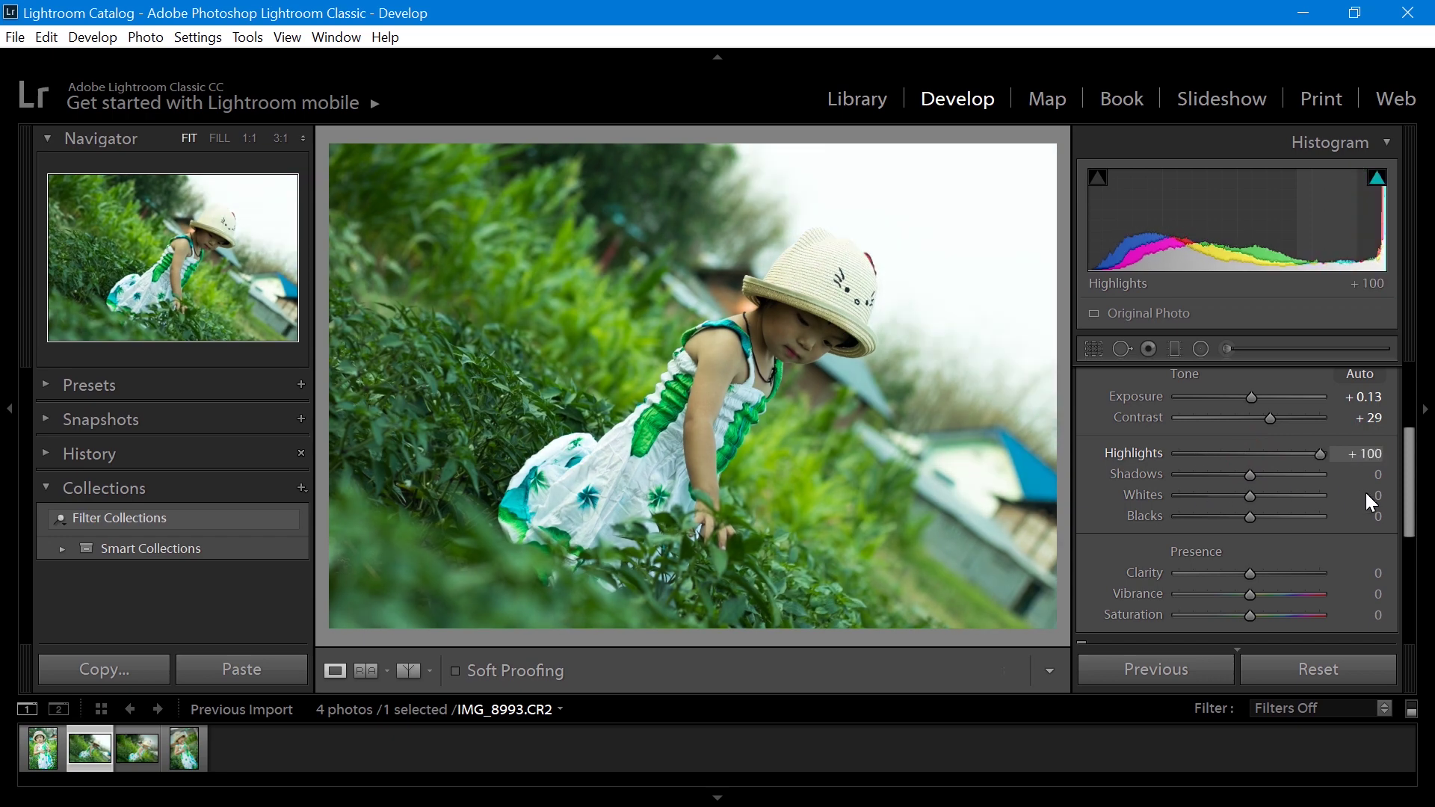
pyautogui.click(953, 243)
pyautogui.click(957, 334)
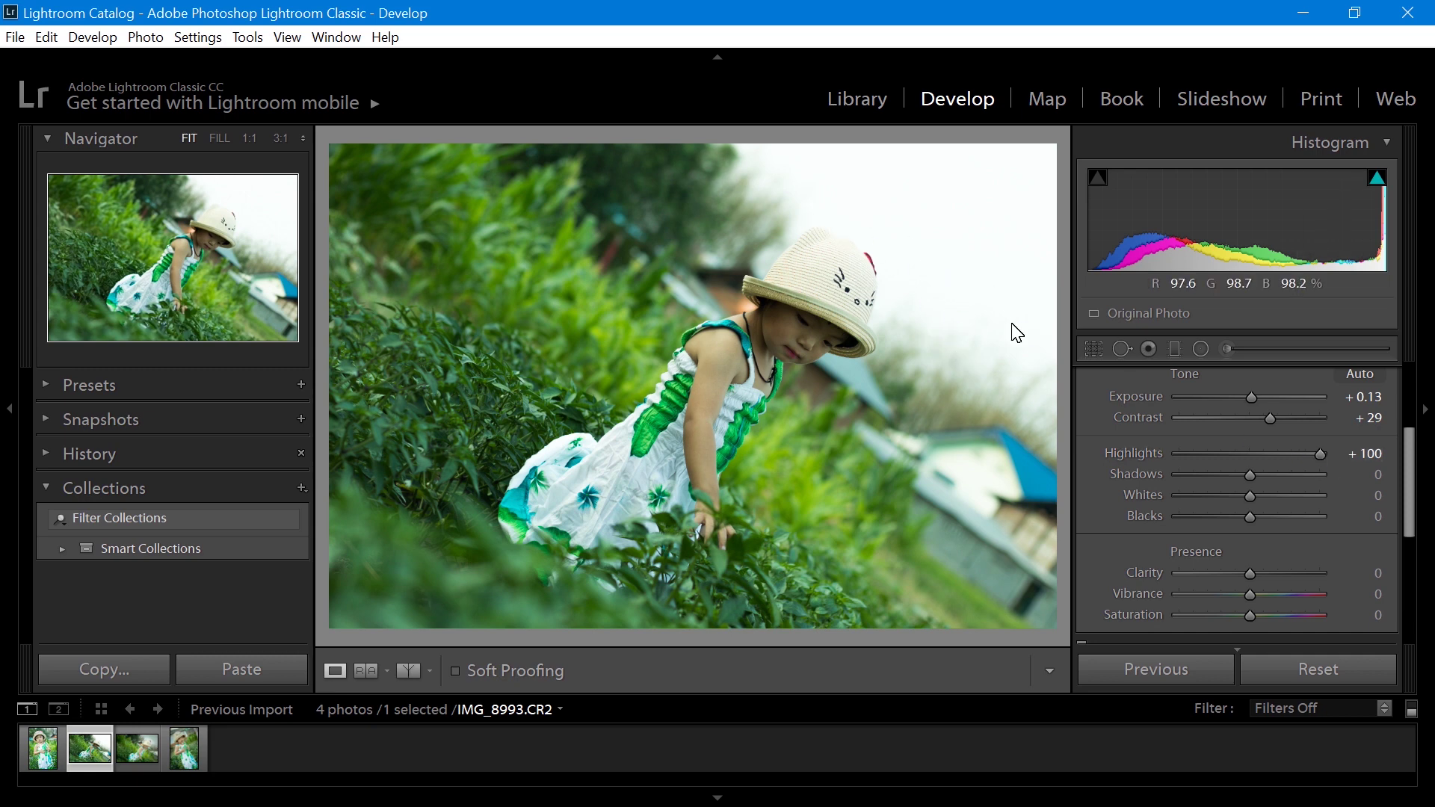
pyautogui.moveTo(1309, 458); pyautogui.dragTo(1163, 468)
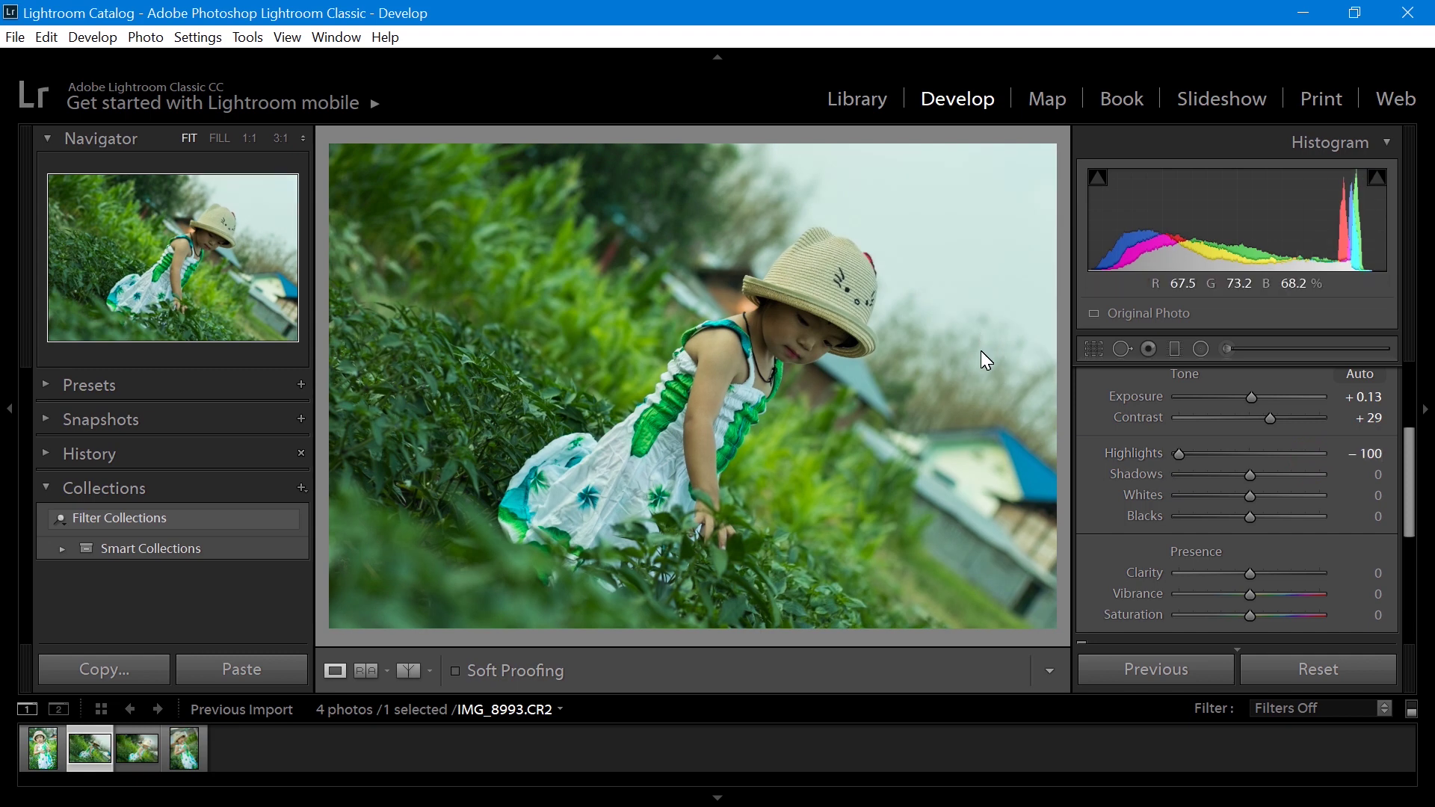
pyautogui.click(970, 329)
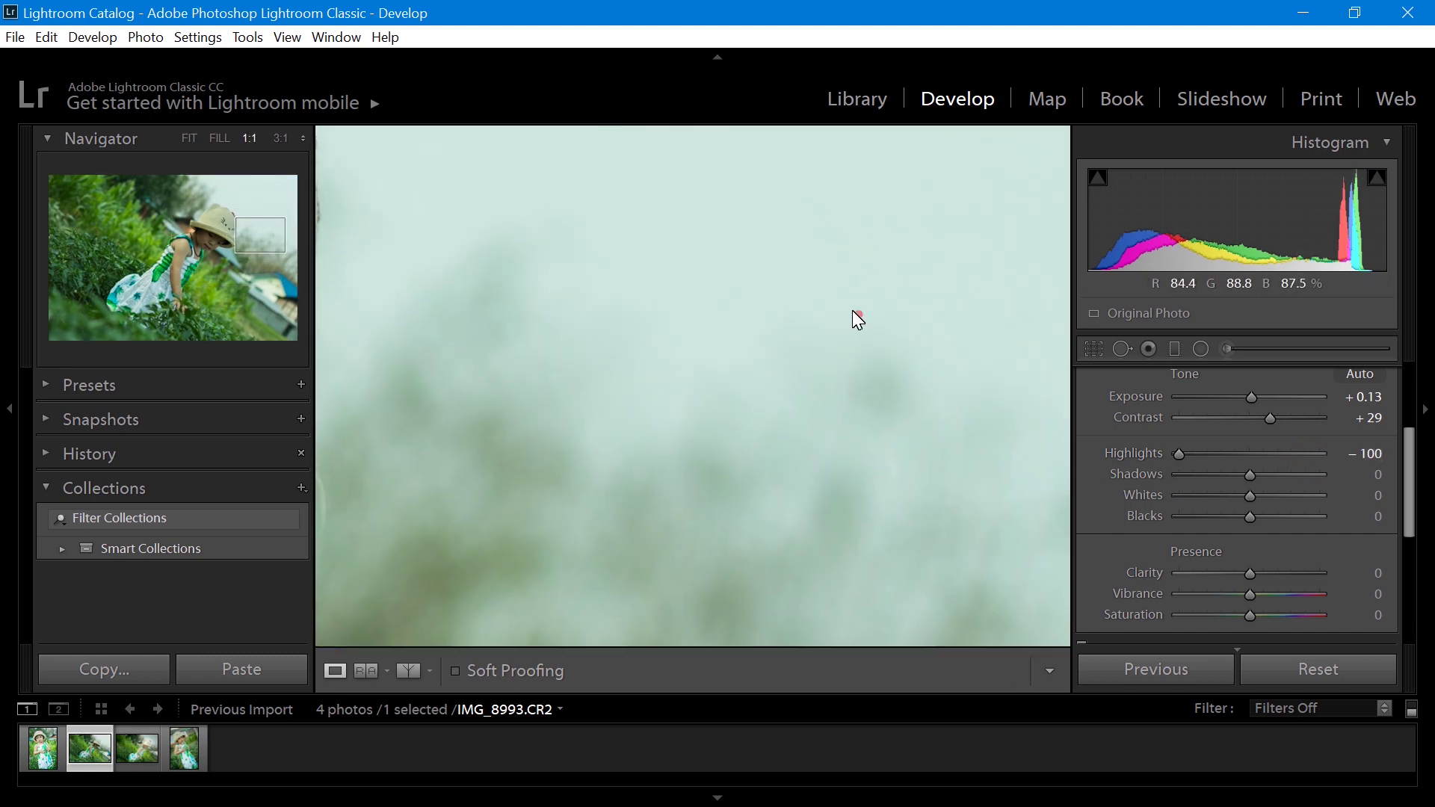
pyautogui.click(913, 388)
pyautogui.moveTo(1183, 460); pyautogui.dragTo(1208, 465)
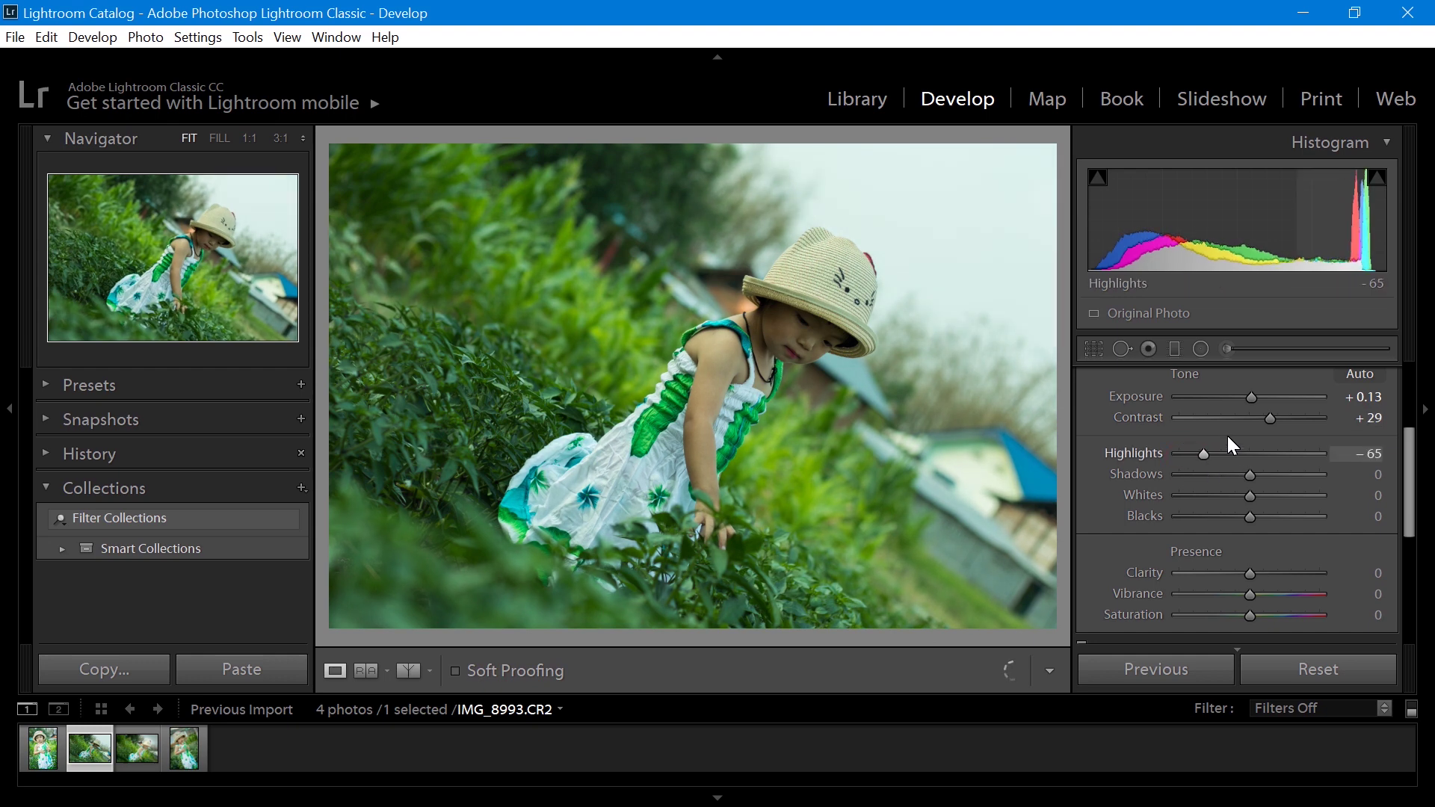
pyautogui.moveTo(1254, 397); pyautogui.dragTo(1256, 398)
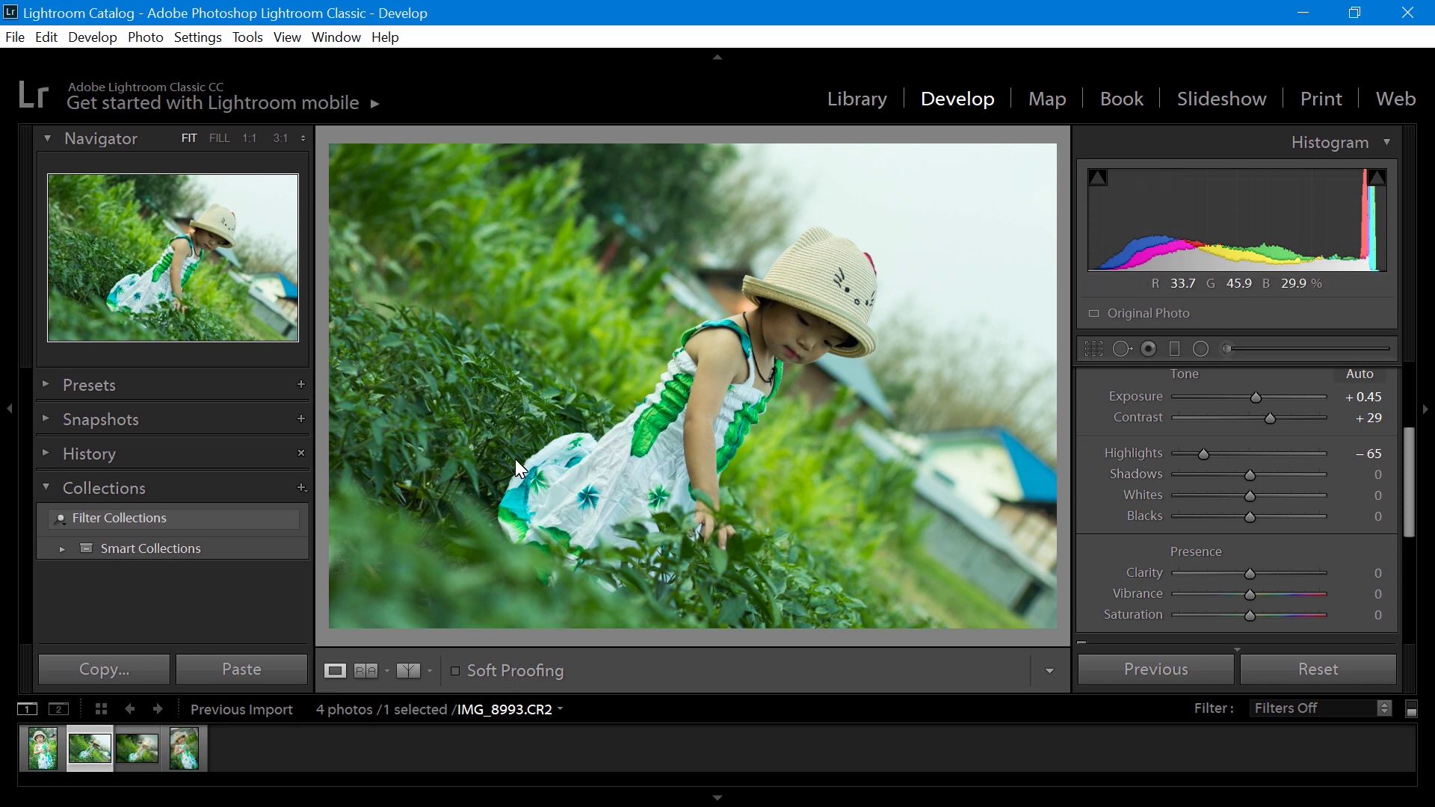
# Try Shadows at +88, +47 and +71 while inspecting the foliage and the girl's face, and reset it to 0.
pyautogui.moveTo(1253, 478); pyautogui.dragTo(1314, 486)
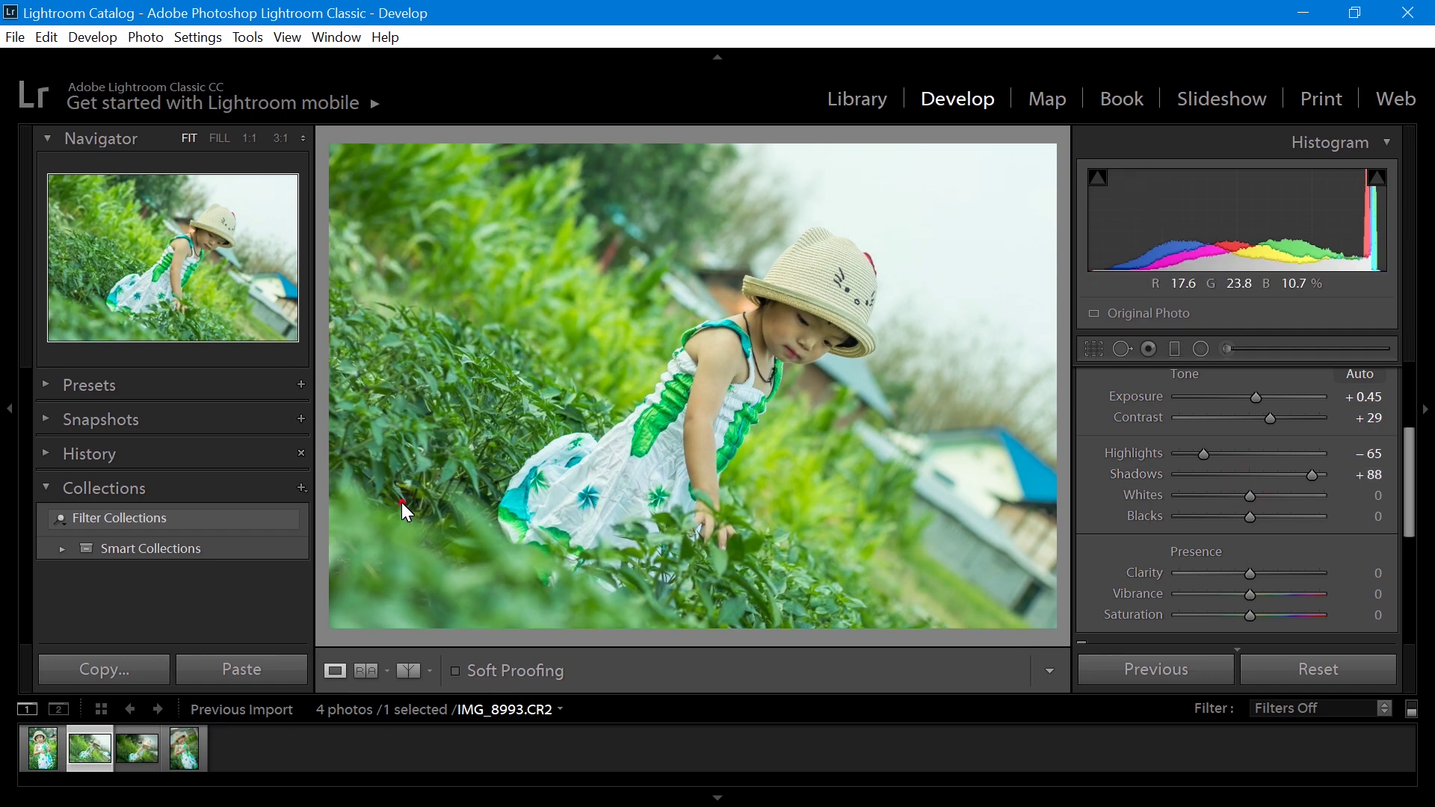
pyautogui.click(401, 502)
pyautogui.click(491, 478)
pyautogui.moveTo(1308, 475); pyautogui.dragTo(1280, 481)
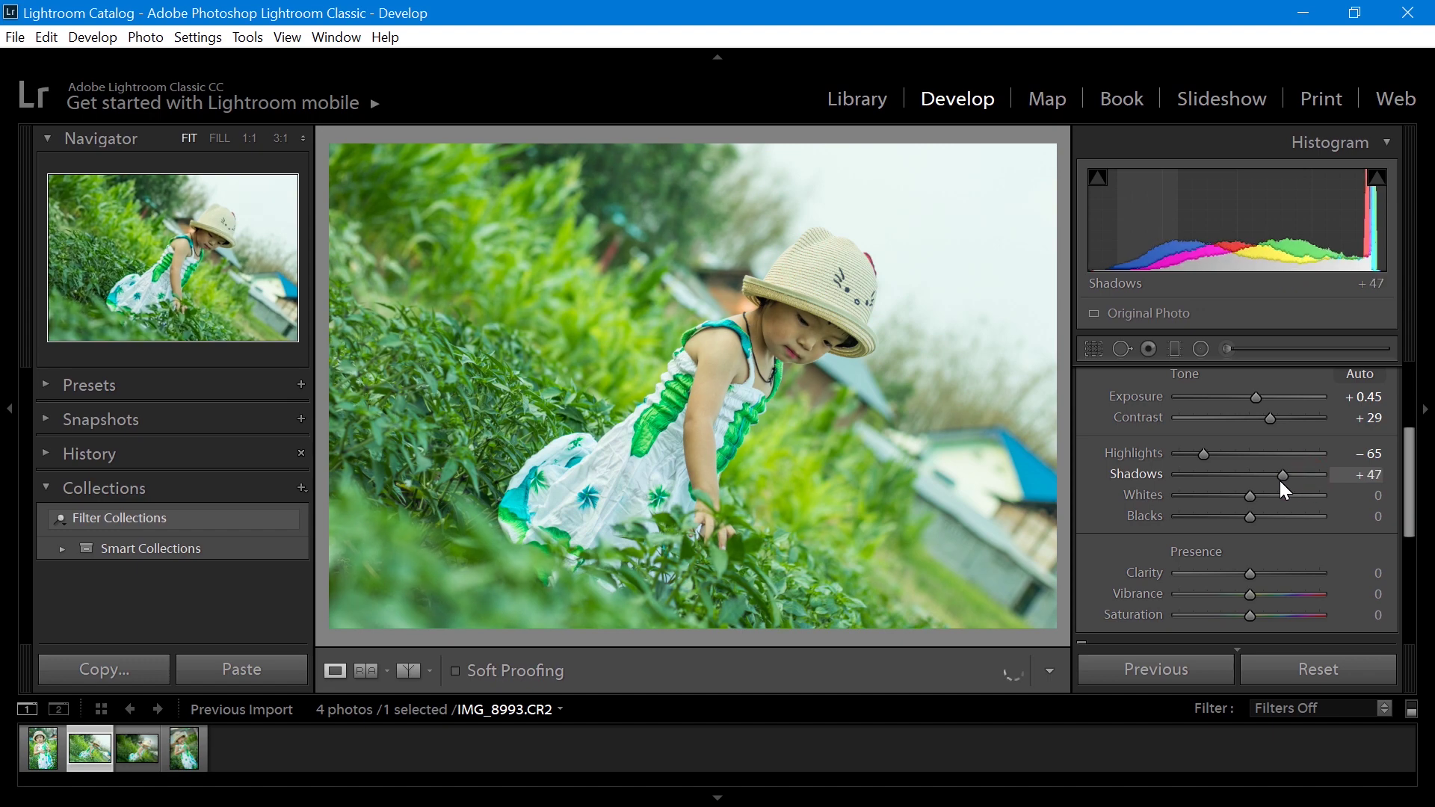
pyautogui.click(782, 324)
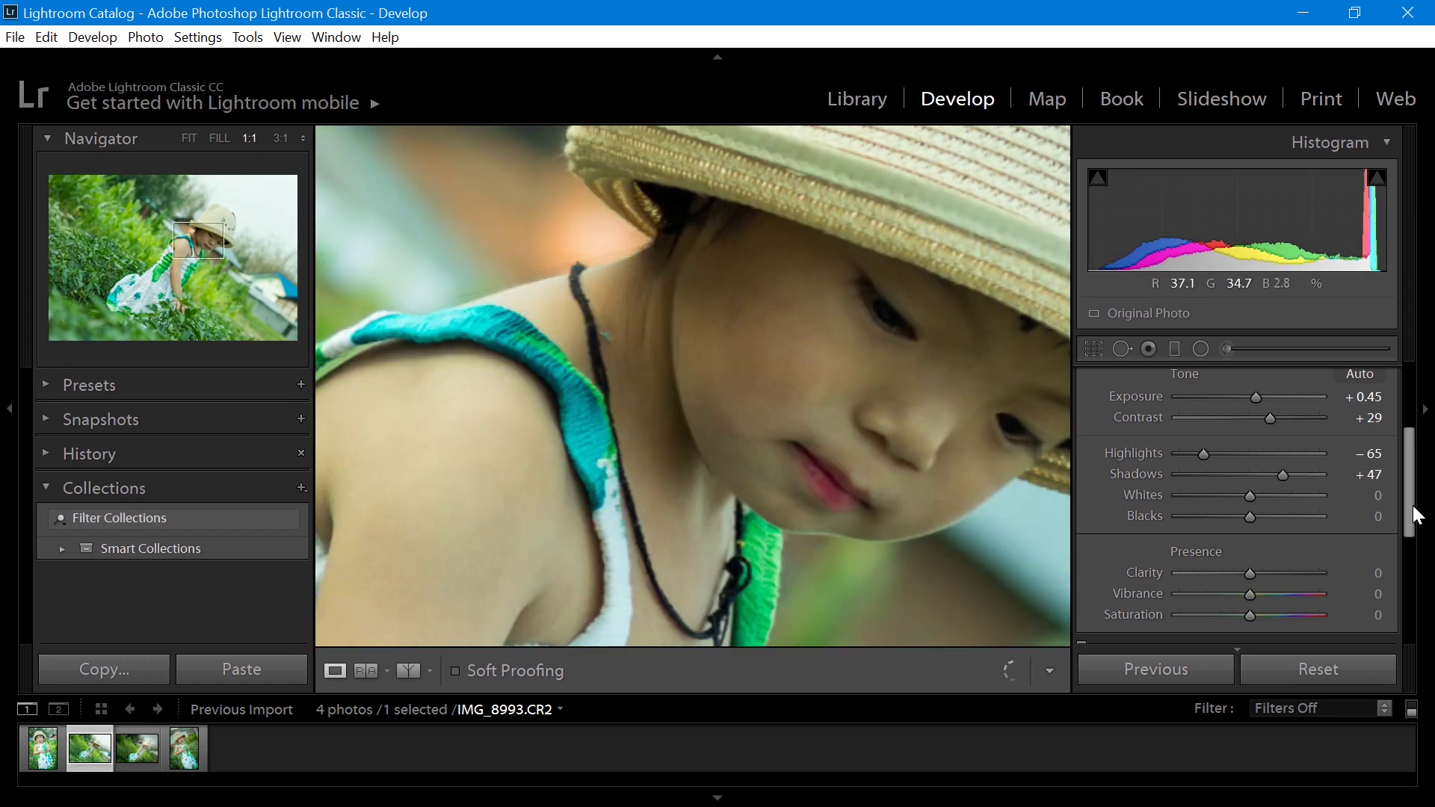
pyautogui.moveTo(1297, 474)
pyautogui.mouseDown()
pyautogui.moveTo(1273, 475)
pyautogui.moveTo(1306, 482)
pyautogui.mouseUp()
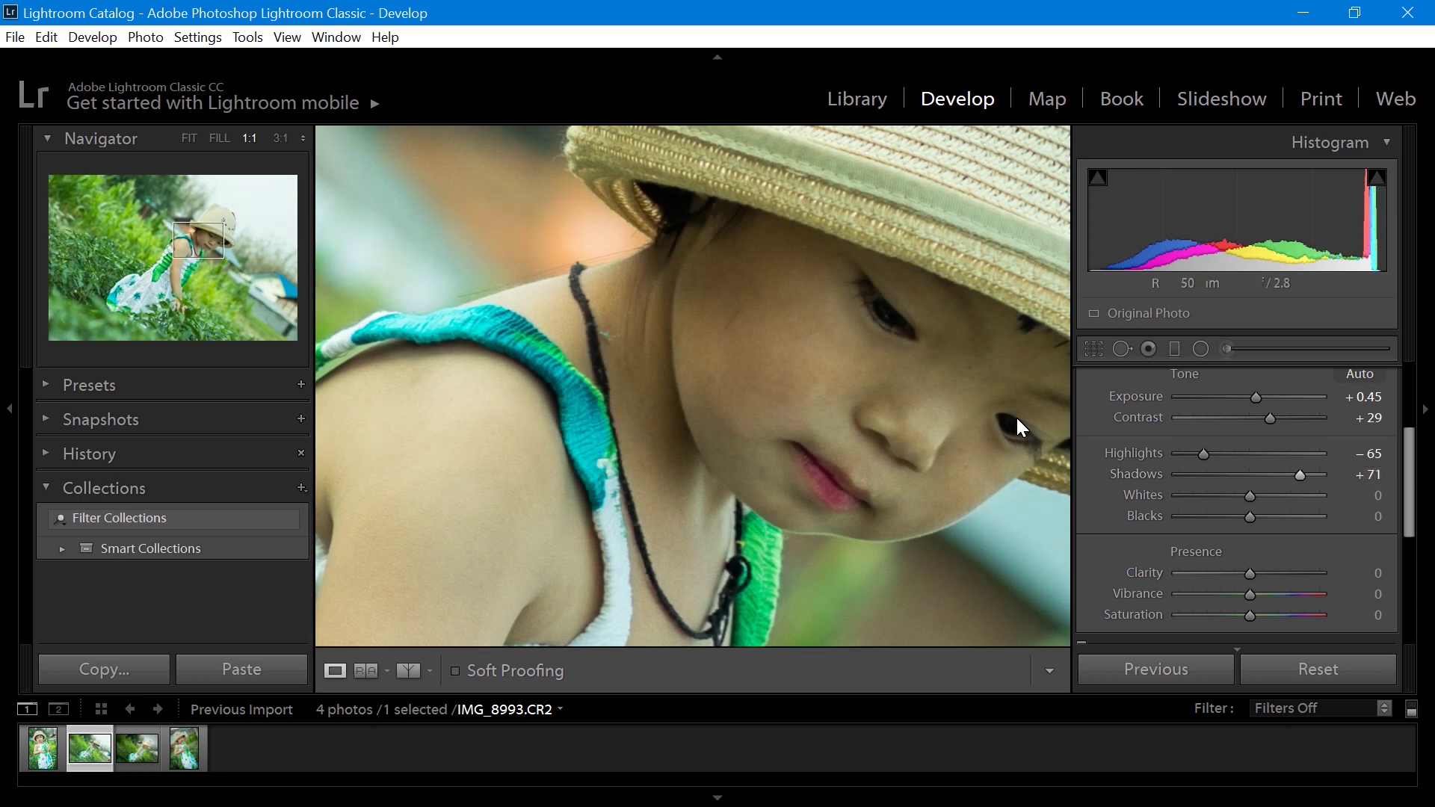
pyautogui.doubleClick(1305, 474)
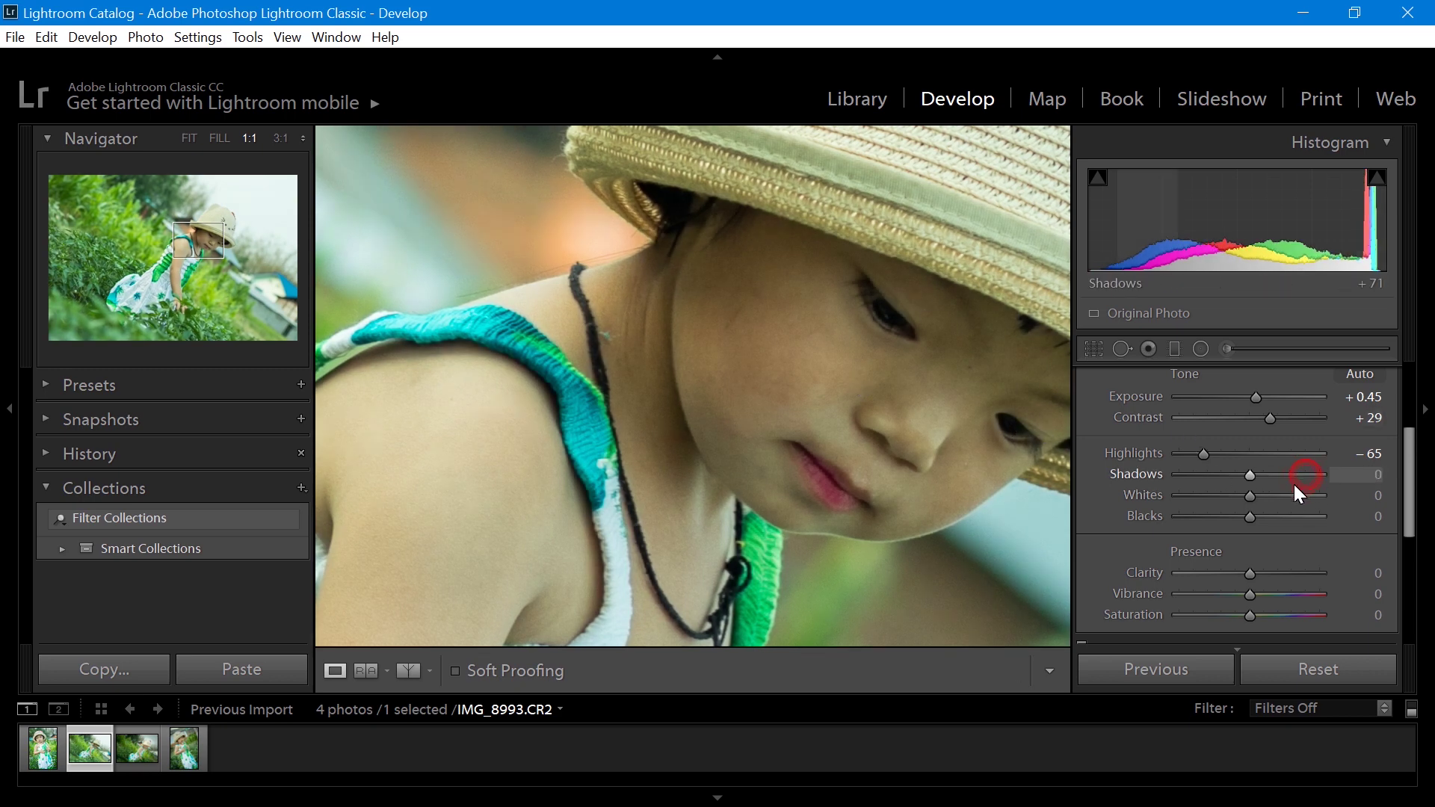
# Set Shadows to +60 while checking the girl's face up close, with Highlights at −48, Whites at +11 and Blacks at −35.
pyautogui.moveTo(825, 365); pyautogui.dragTo(797, 387)
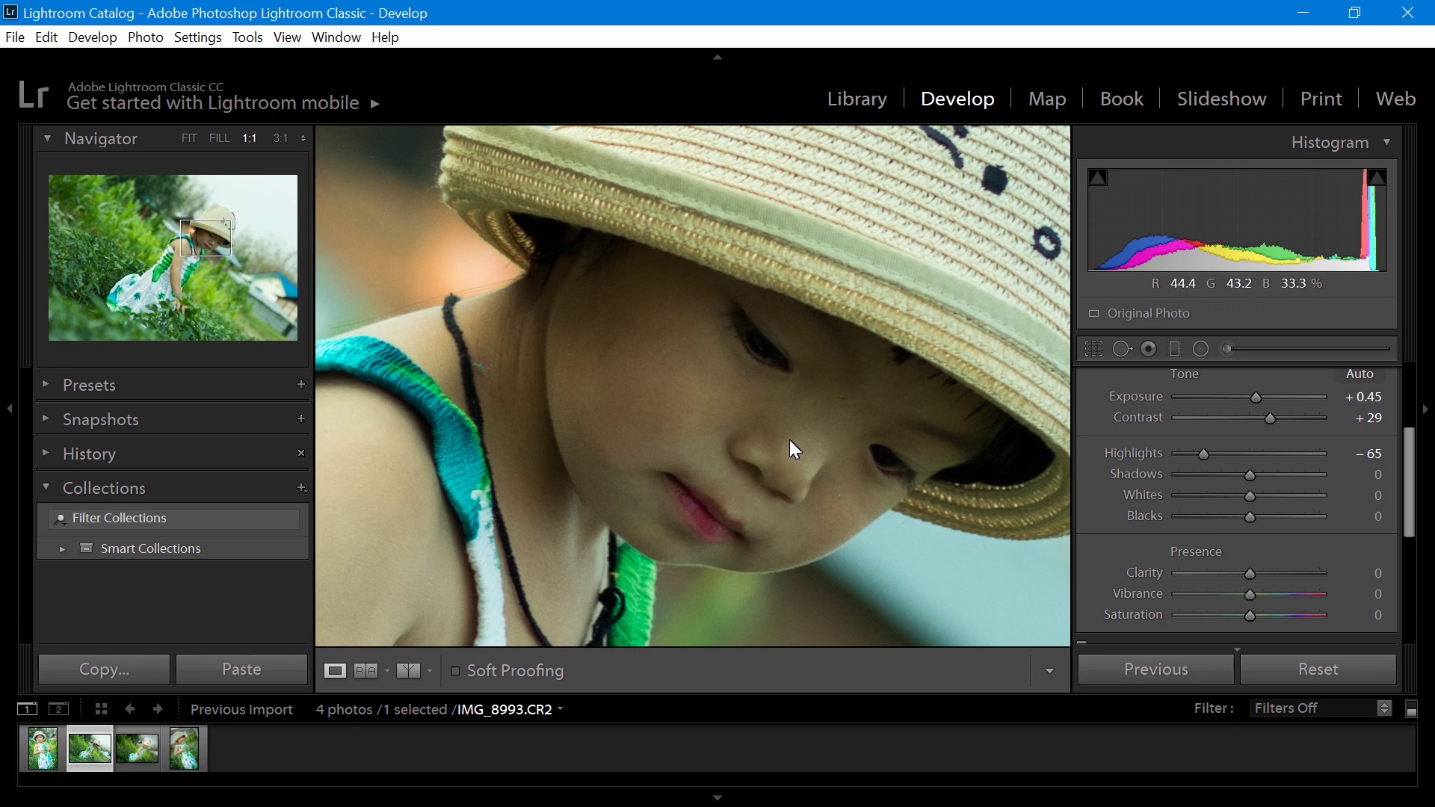
pyautogui.moveTo(1258, 477); pyautogui.dragTo(1298, 478)
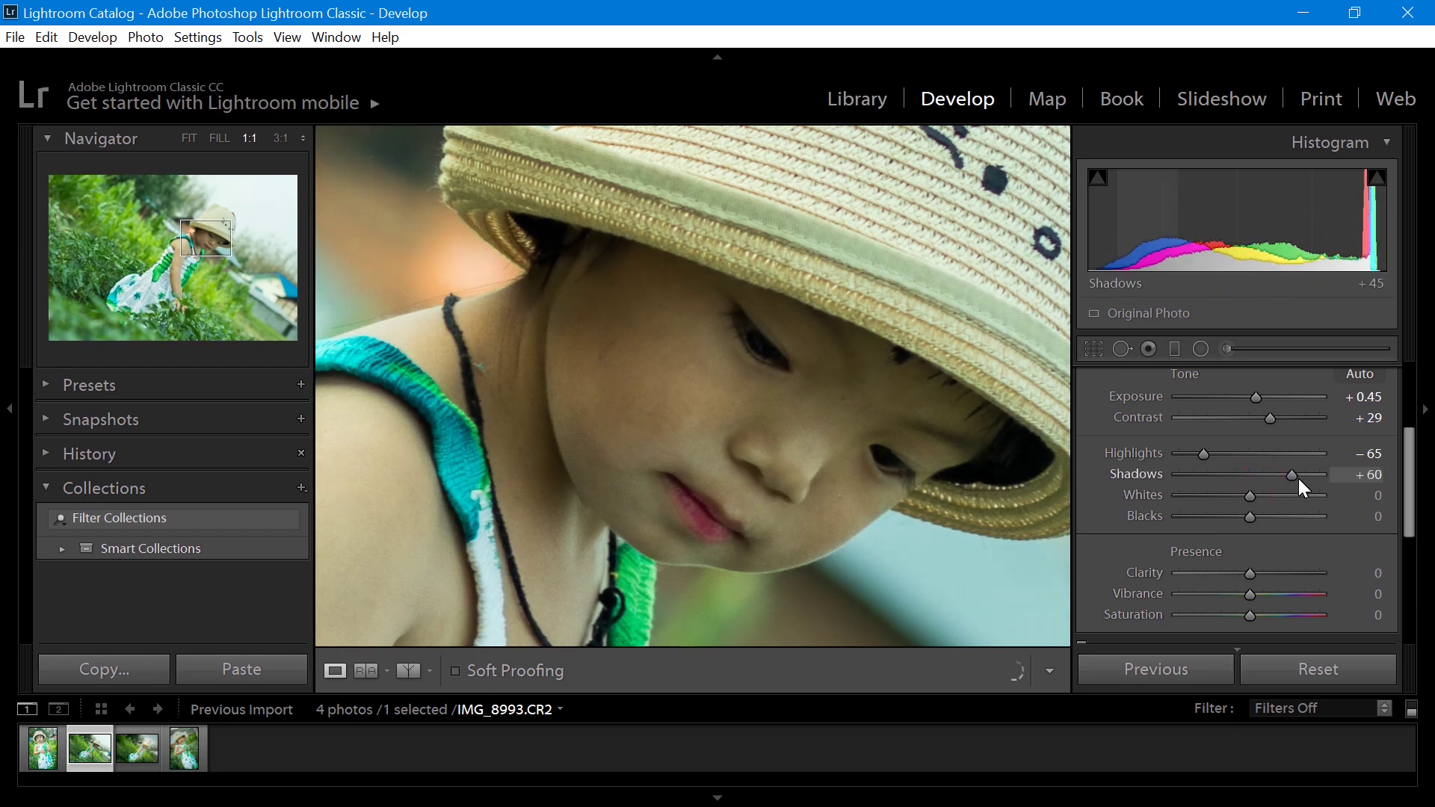
pyautogui.click(825, 461)
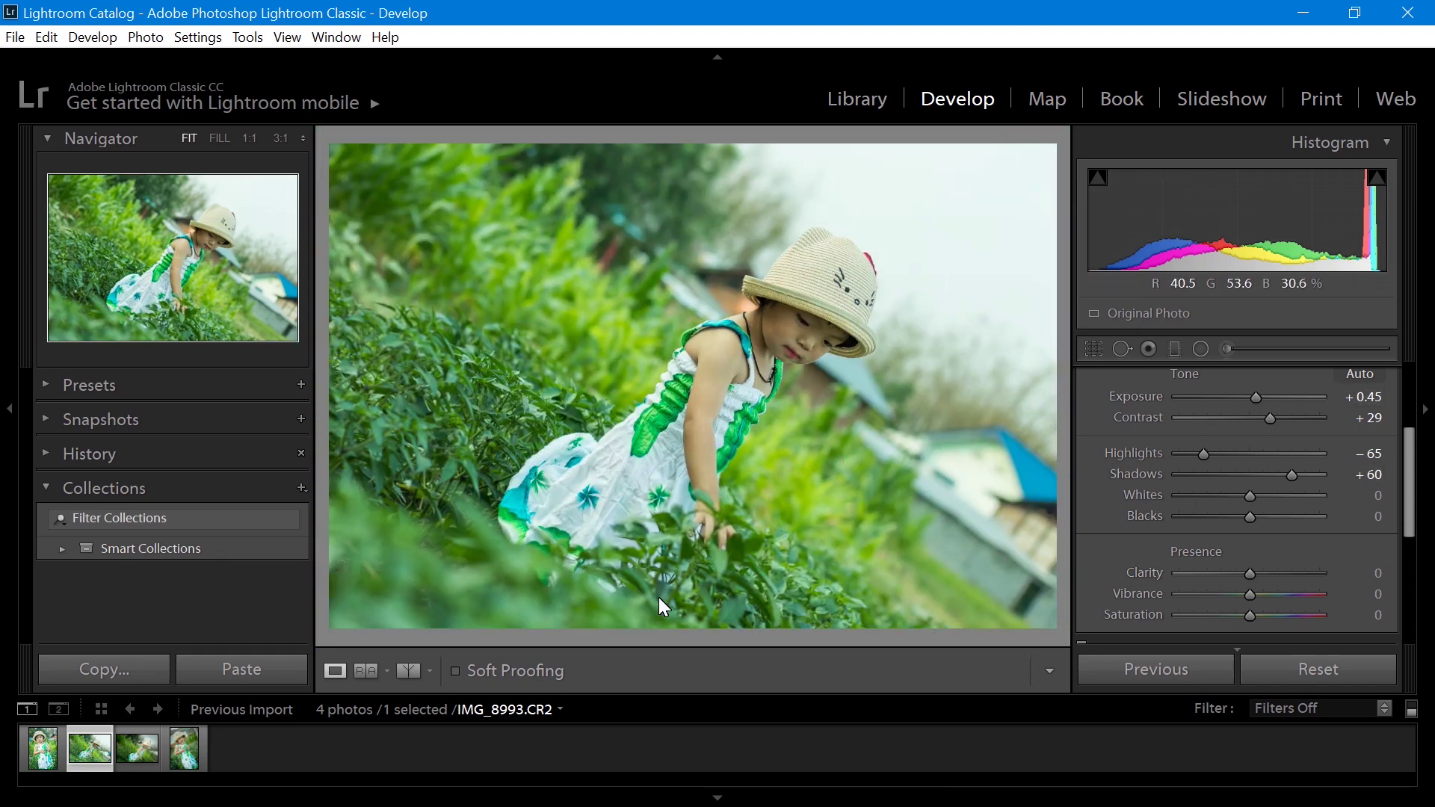
pyautogui.moveTo(1205, 454); pyautogui.dragTo(1216, 460)
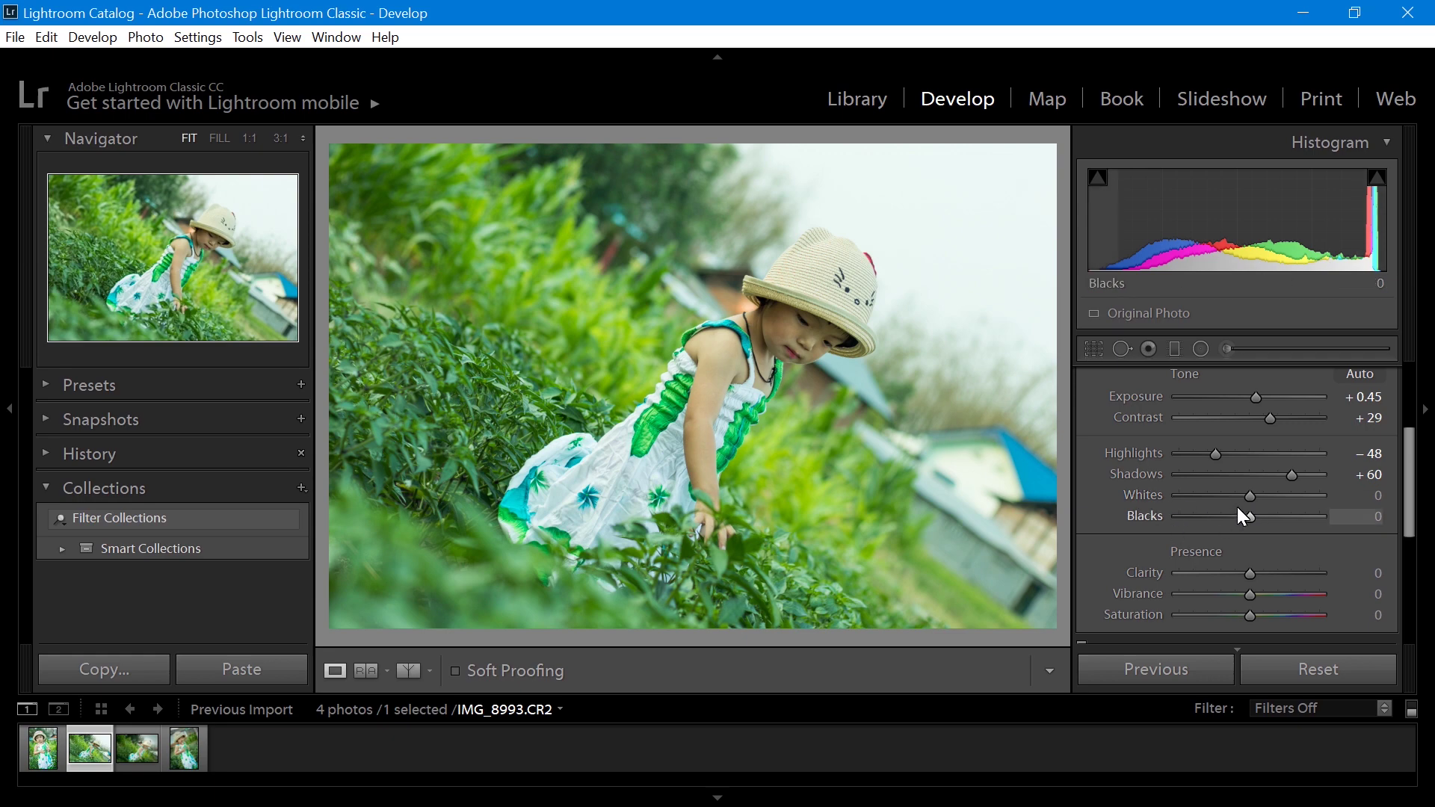
pyautogui.moveTo(1256, 497); pyautogui.dragTo(1231, 530)
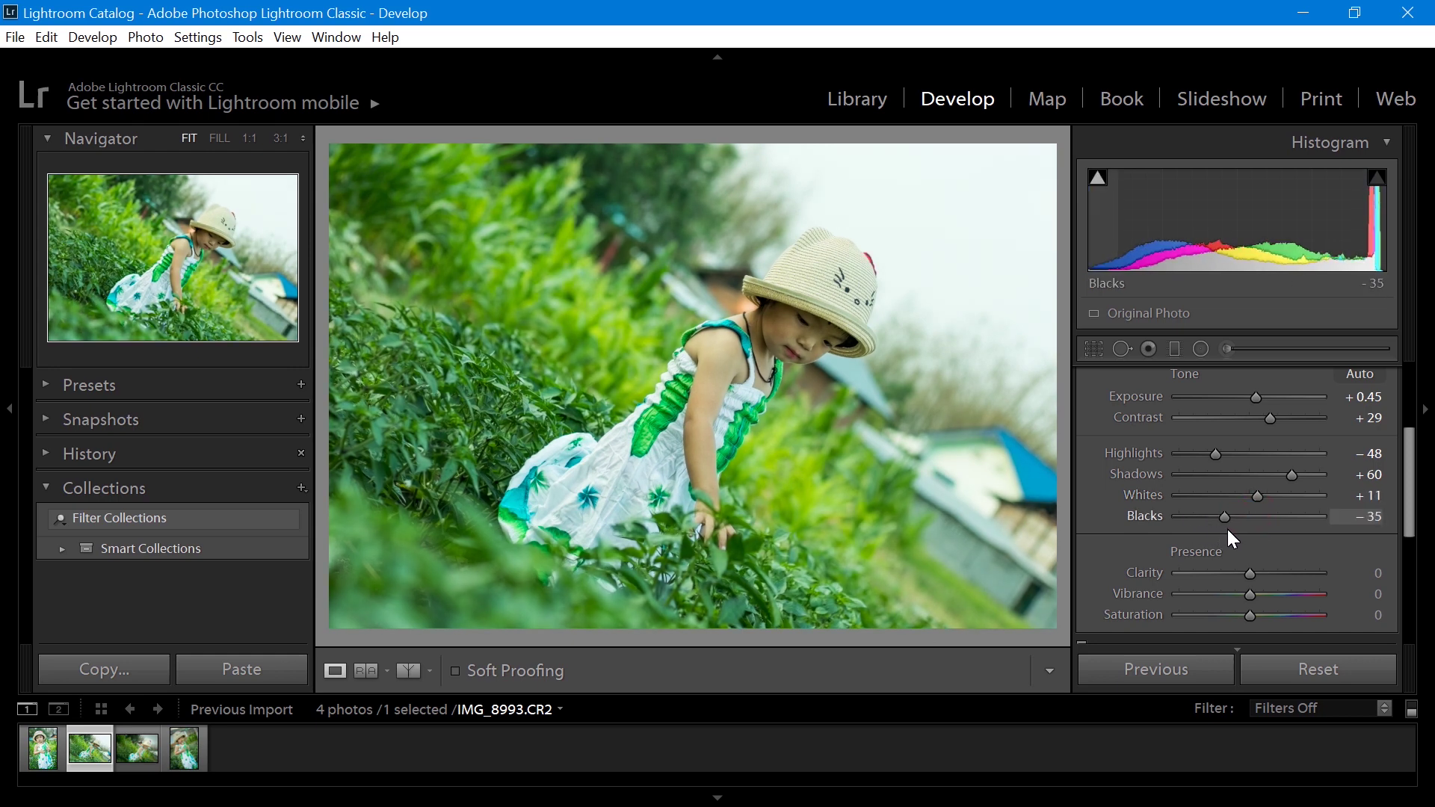
# Try Clarity at +6 while viewing the girl's face up close, and settle on Clarity +2 with Vibrance +7.
pyautogui.moveTo(1408, 468)
pyautogui.mouseDown()
pyautogui.moveTo(1408, 485)
pyautogui.moveTo(1409, 444)
pyautogui.mouseUp()
pyautogui.scroll(-4, 1264, 524)
pyautogui.moveTo(1257, 526)
pyautogui.mouseDown()
pyautogui.moveTo(1276, 527)
pyautogui.moveTo(1252, 528)
pyautogui.mouseUp()
pyautogui.click(843, 323)
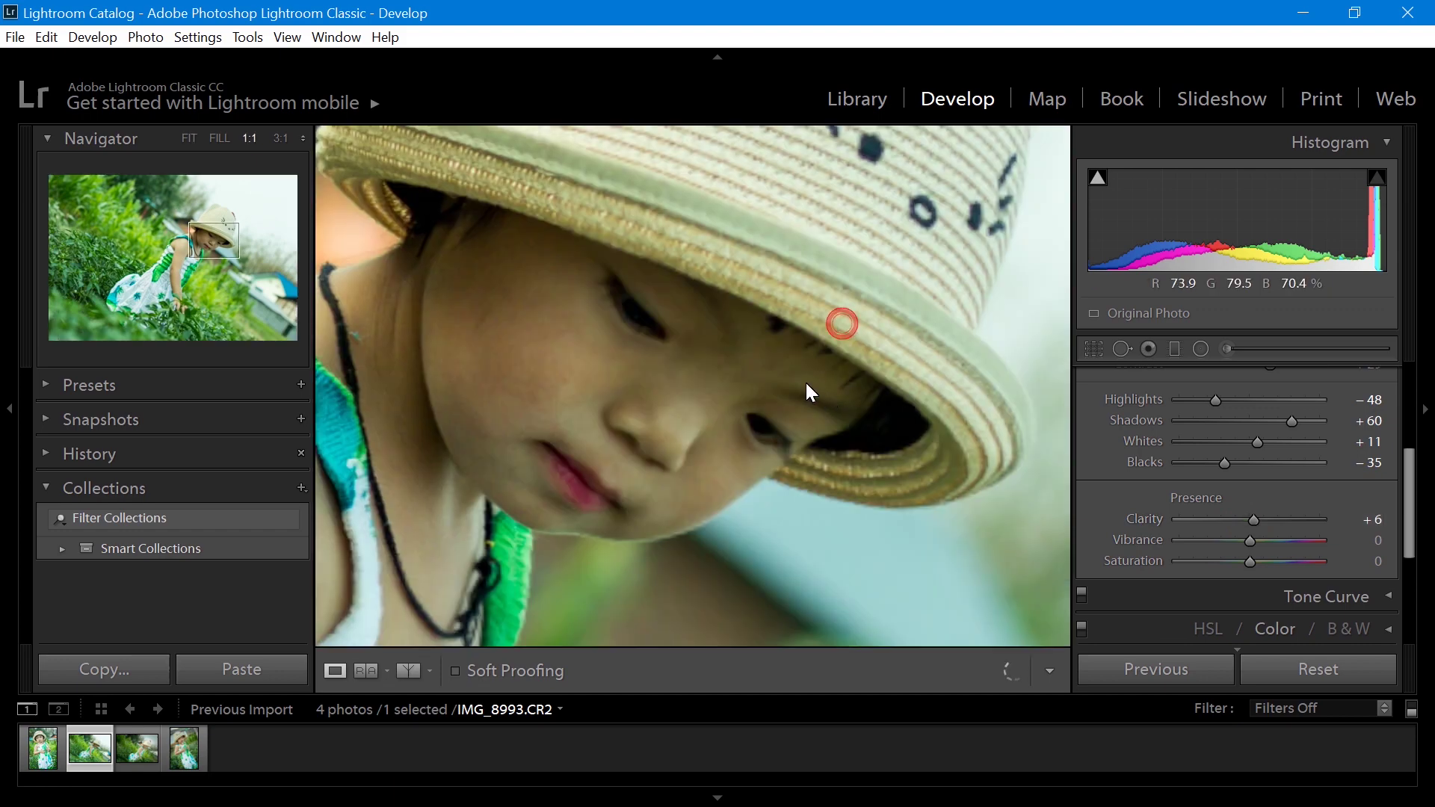
pyautogui.moveTo(1244, 526)
pyautogui.mouseDown()
pyautogui.moveTo(1343, 554)
pyautogui.moveTo(1245, 546)
pyautogui.moveTo(1245, 518)
pyautogui.moveTo(1264, 543)
pyautogui.mouseUp()
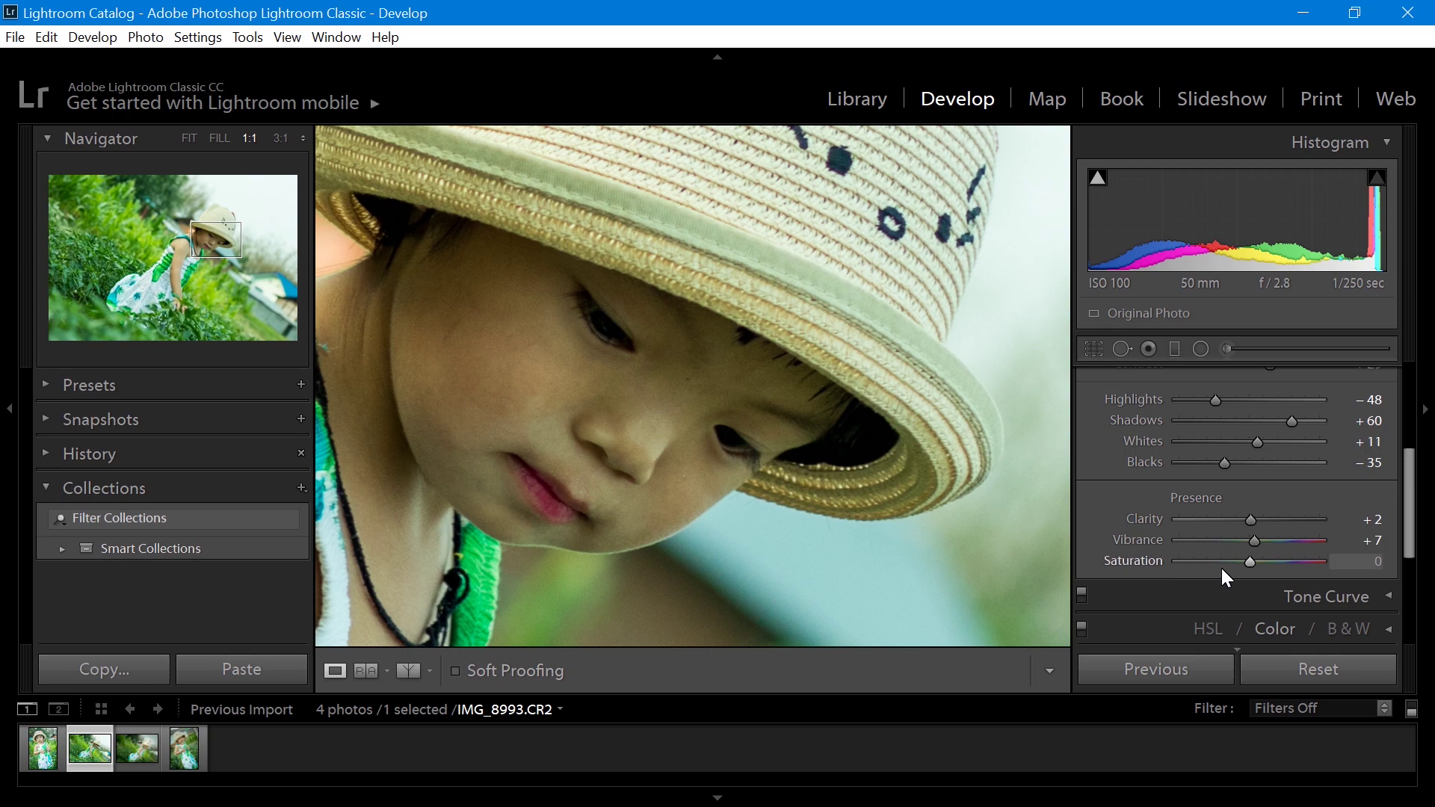
# Try Saturation at +100 on the whole photo, and settle on Saturation +4 with Vibrance +4.
pyautogui.moveTo(1253, 564); pyautogui.dragTo(1255, 563)
pyautogui.click(672, 473)
pyautogui.moveTo(1259, 561); pyautogui.dragTo(1339, 576)
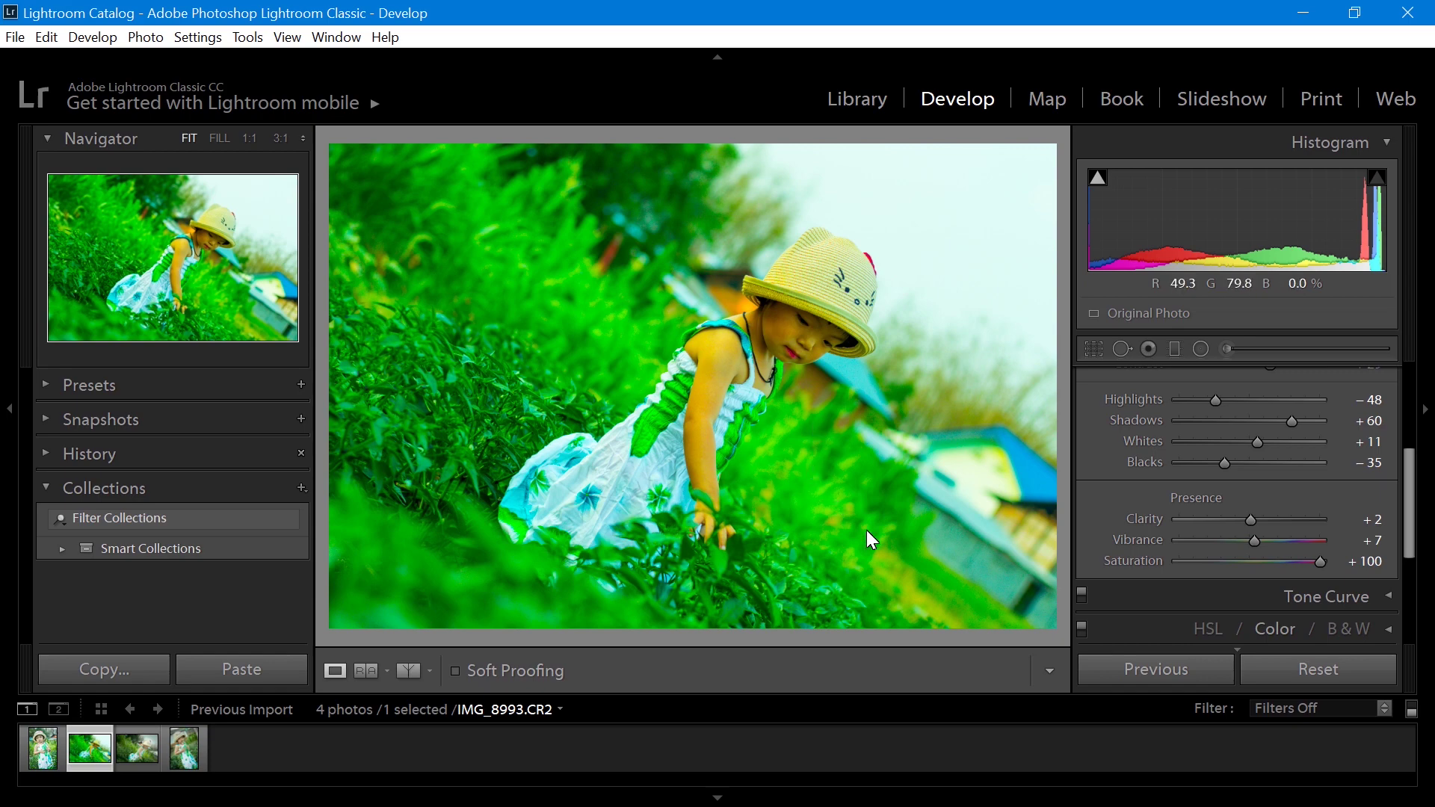
pyautogui.moveTo(1323, 565); pyautogui.dragTo(1258, 568)
pyautogui.doubleClick(1254, 560)
pyautogui.doubleClick(1259, 542)
pyautogui.click(1253, 561)
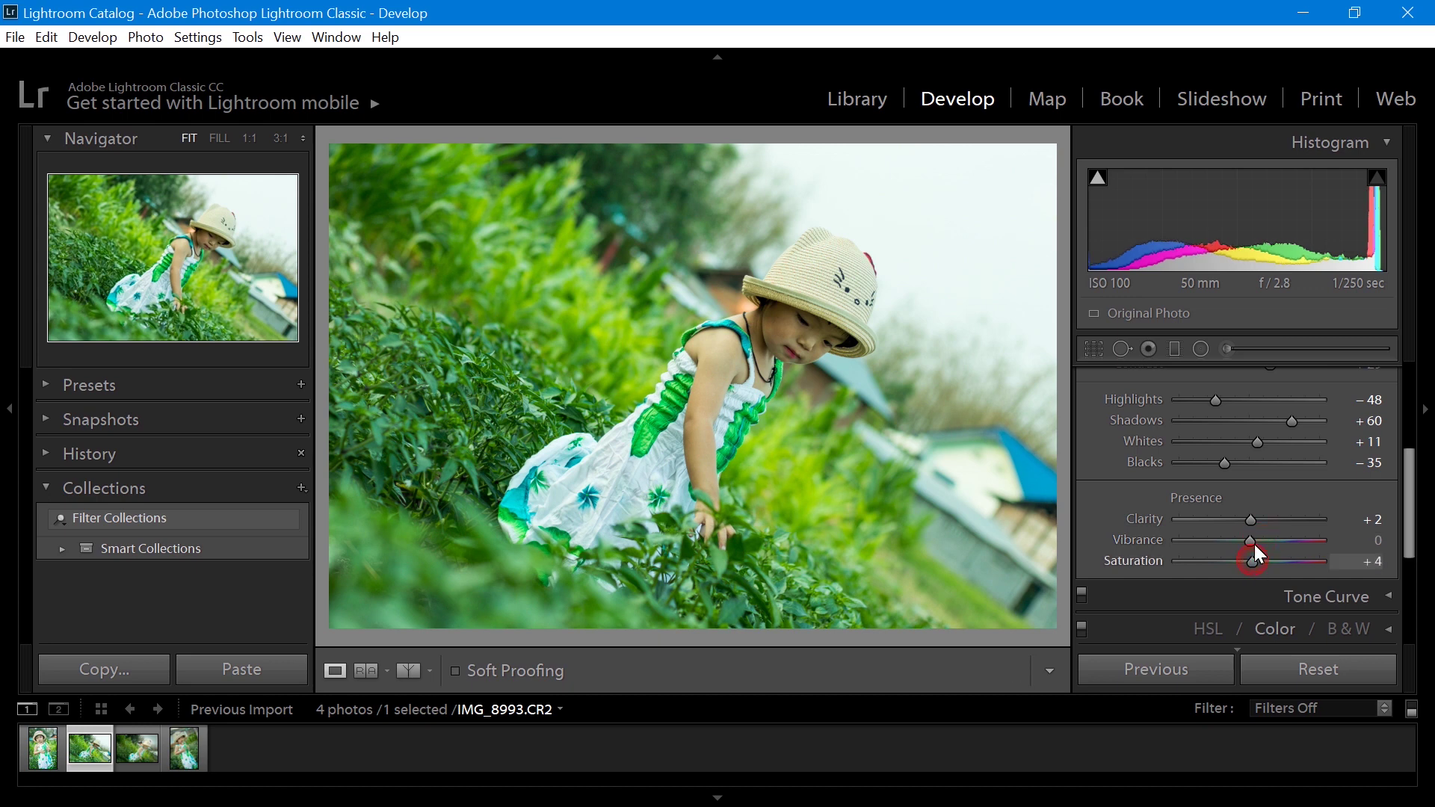
pyautogui.click(1253, 540)
# Refine the tone settings to Exposure +0.34, Contrast +31, Highlights −53, Shadows +51 and Whites −19.
pyautogui.moveTo(1411, 515); pyautogui.dragTo(1410, 473)
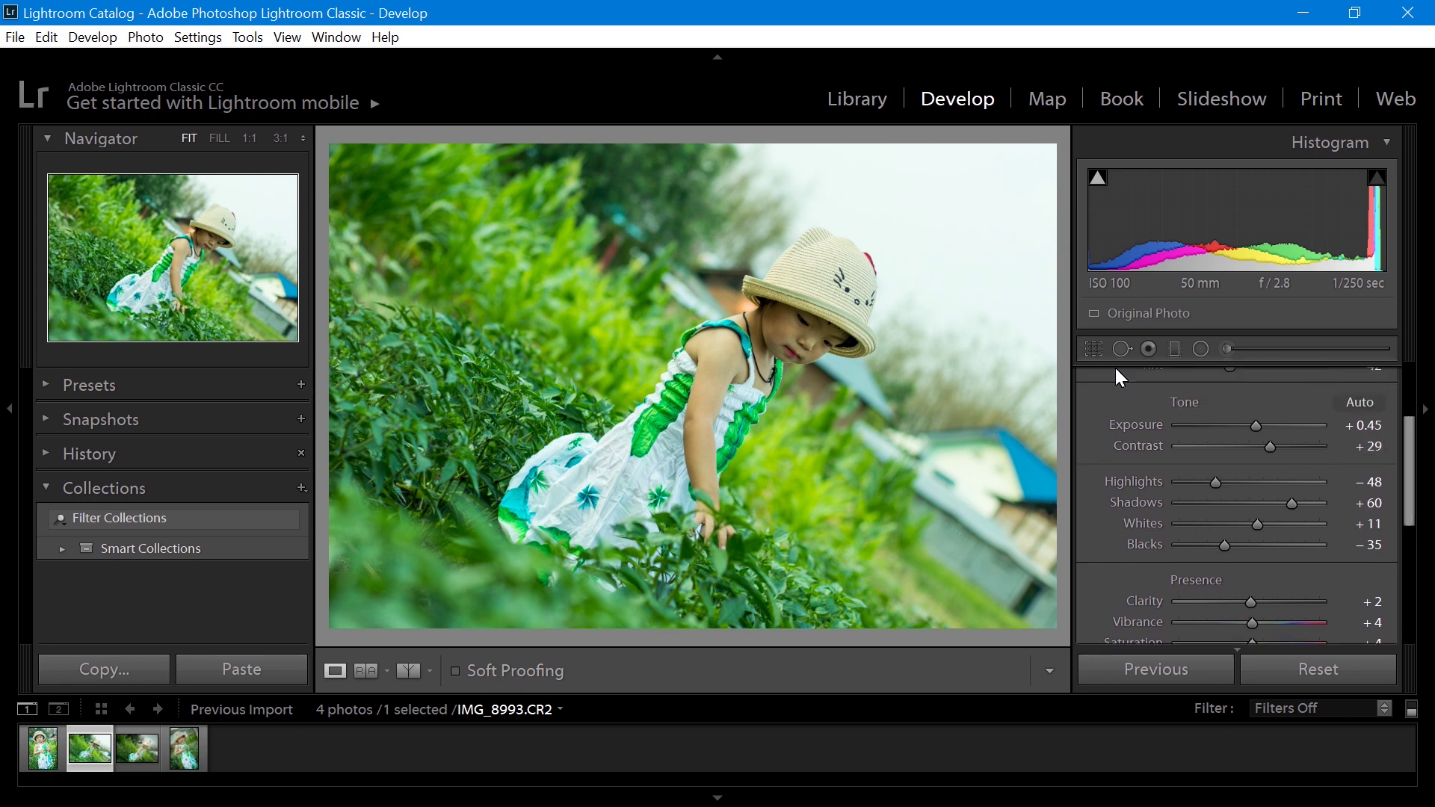
pyautogui.moveTo(1289, 510)
pyautogui.mouseDown()
pyautogui.moveTo(1269, 509)
pyautogui.moveTo(1283, 509)
pyautogui.mouseUp()
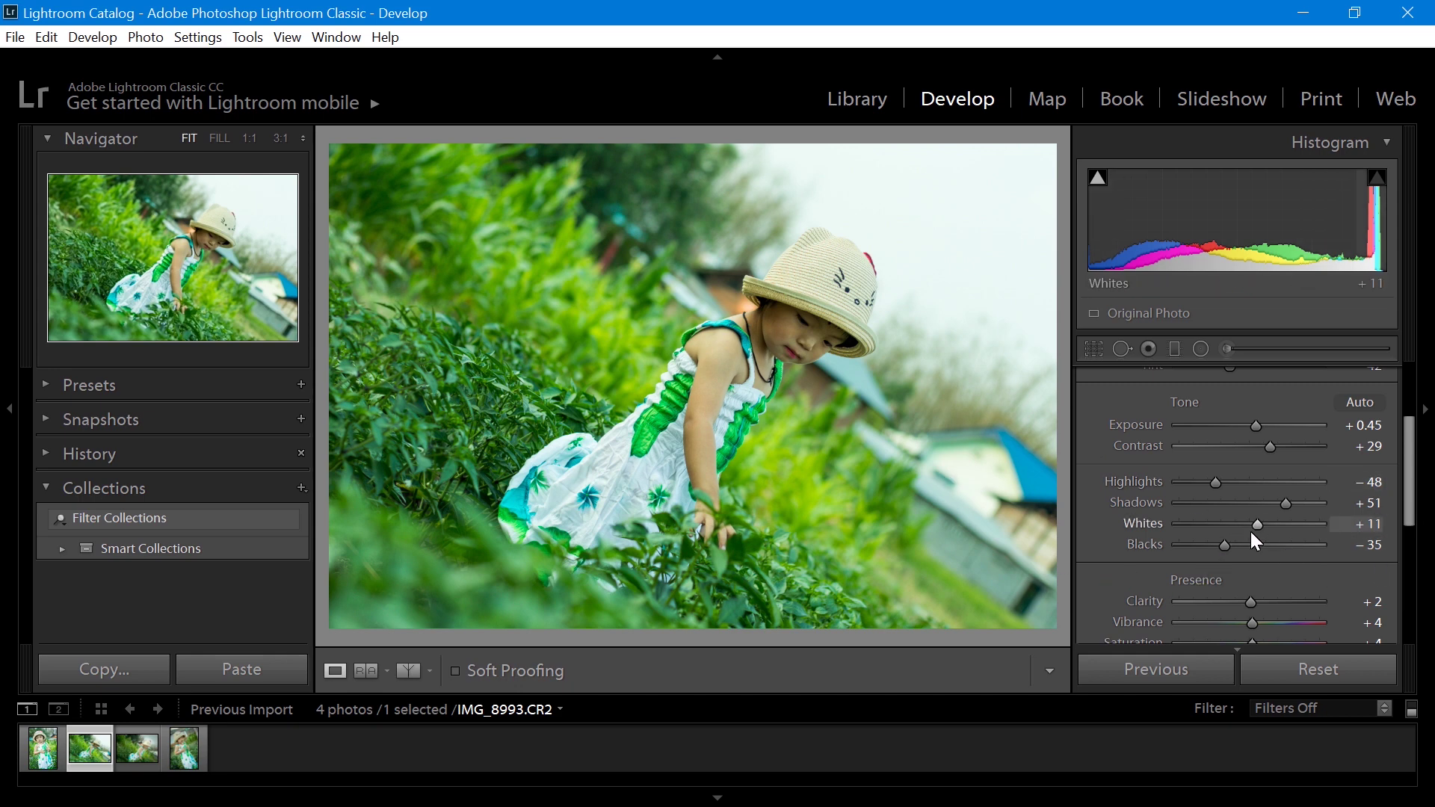
pyautogui.moveTo(1256, 527); pyautogui.dragTo(1232, 537)
pyautogui.moveTo(1218, 489)
pyautogui.mouseDown()
pyautogui.moveTo(1232, 487)
pyautogui.moveTo(1200, 493)
pyautogui.moveTo(1218, 498)
pyautogui.mouseUp()
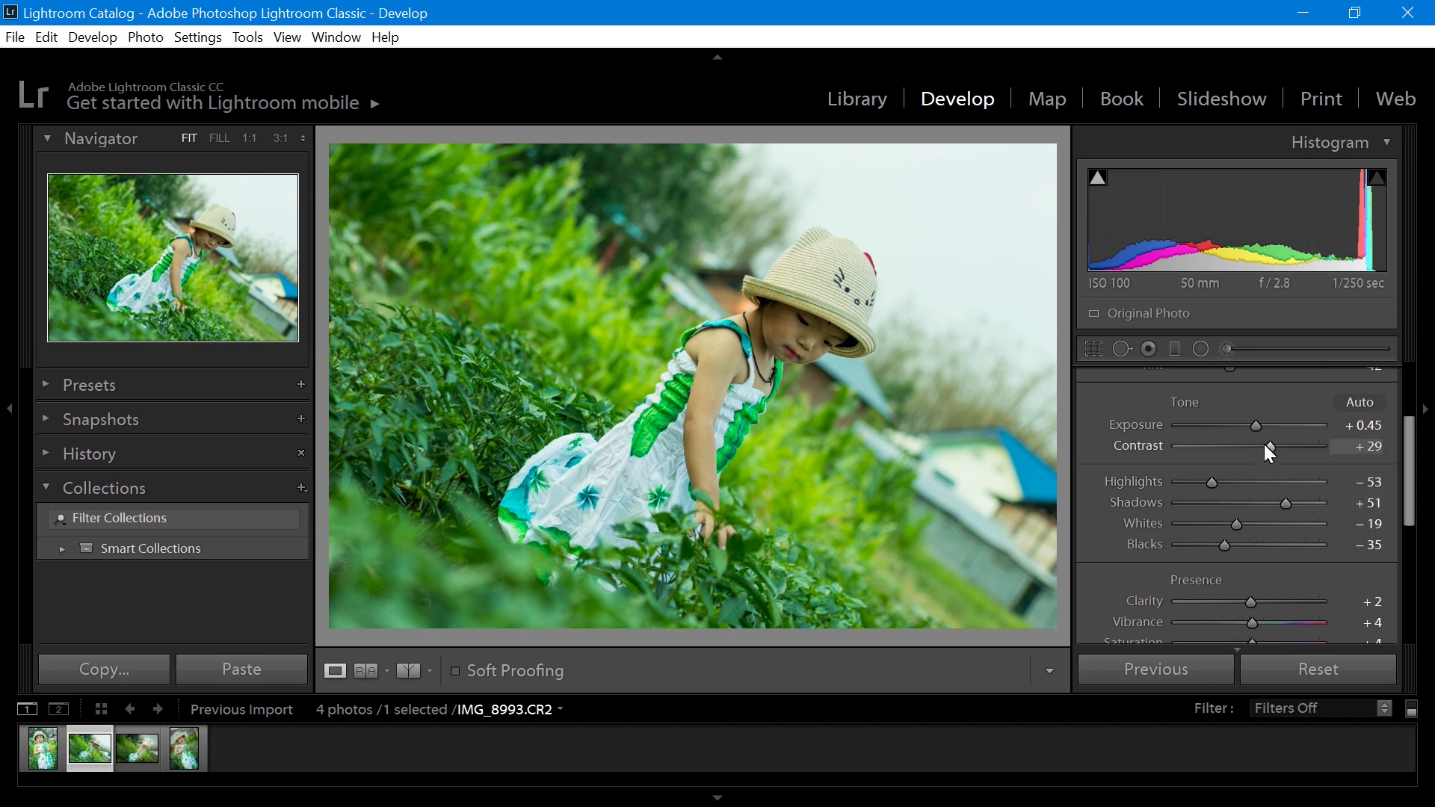
pyautogui.scroll(-1, 1252, 434)
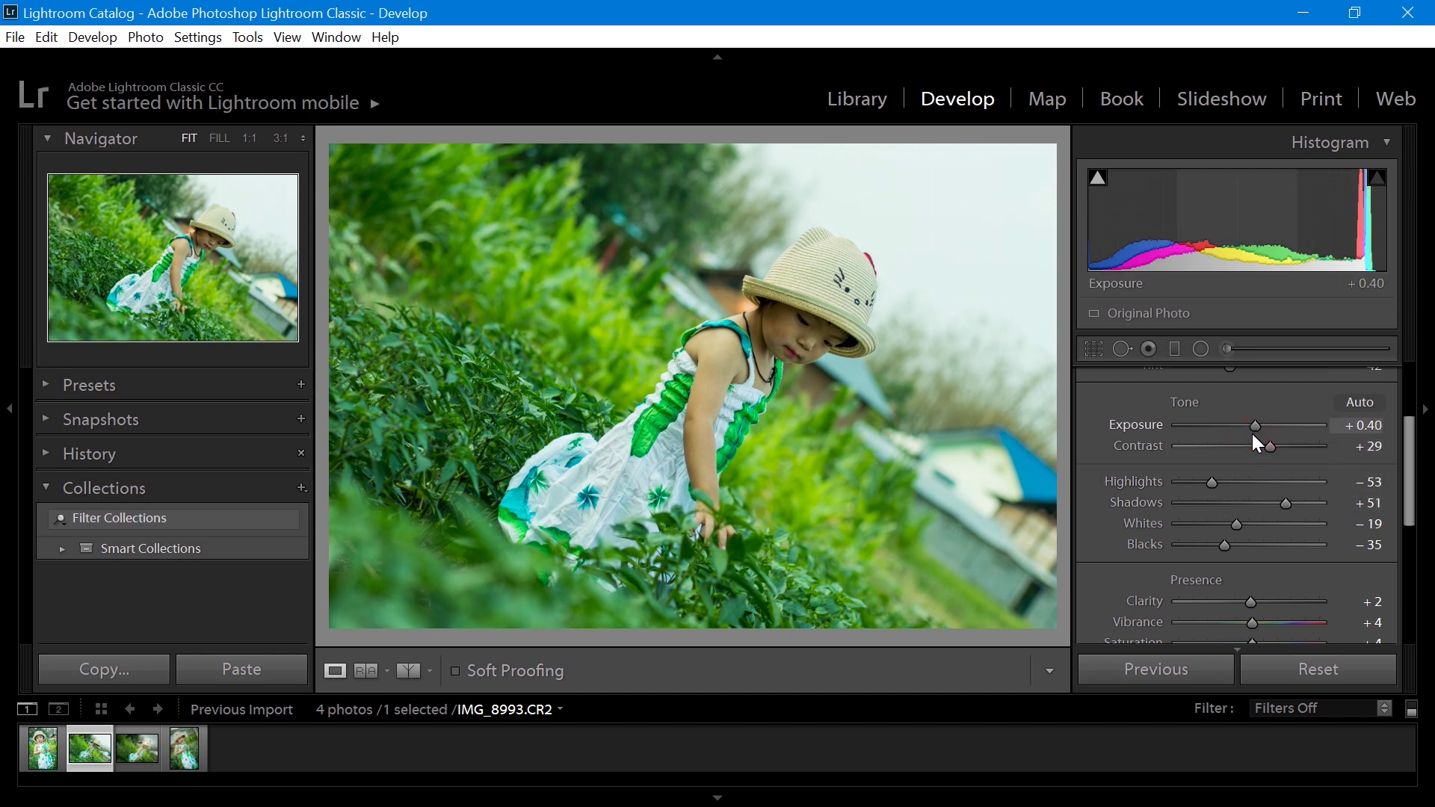
pyautogui.moveTo(1253, 431)
pyautogui.mouseDown()
pyautogui.moveTo(1269, 453)
pyautogui.moveTo(1238, 448)
pyautogui.moveTo(1268, 448)
pyautogui.mouseUp()
pyautogui.scroll(1, 1269, 453)
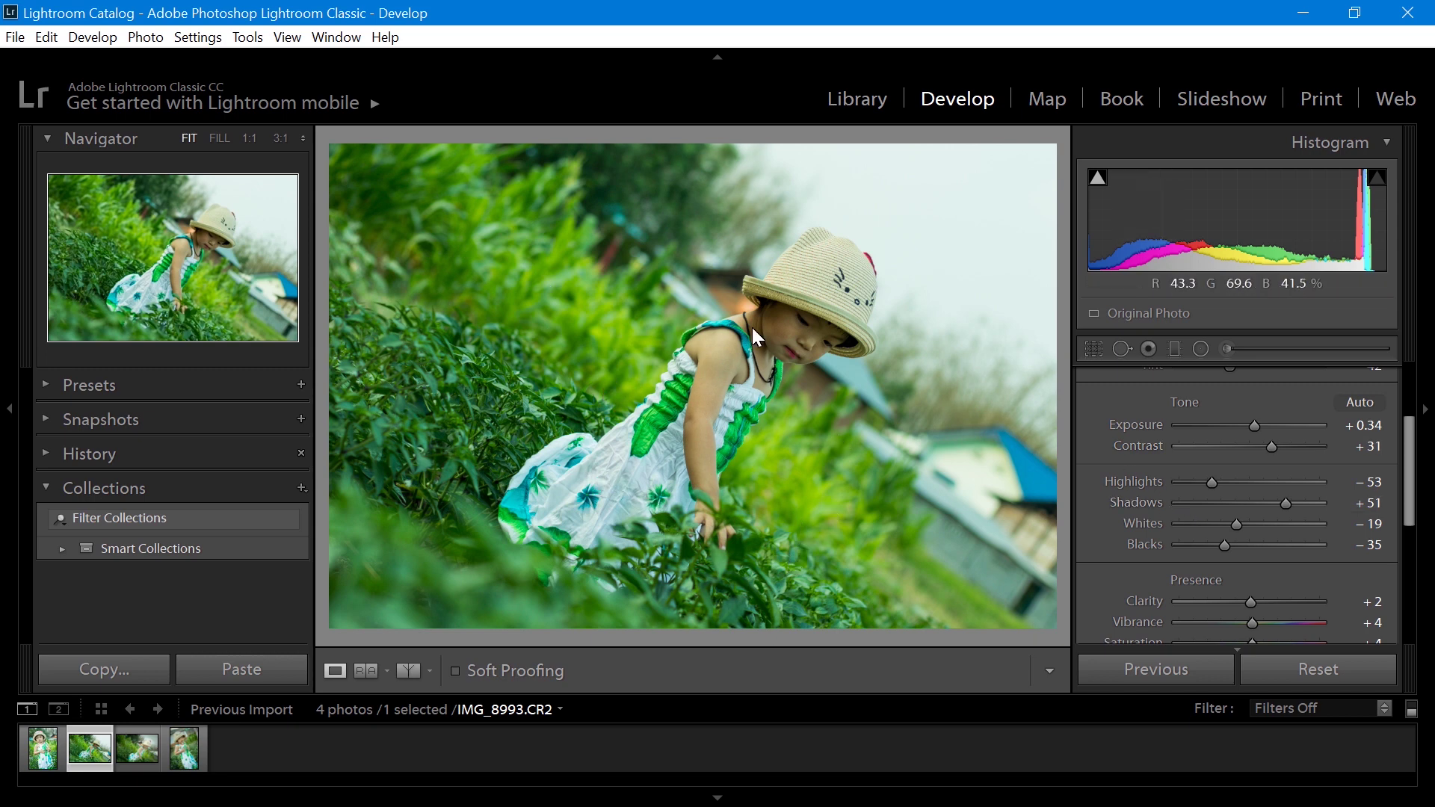
# Paint over the girl's face with the Adjustment Brush, using Exposure 0.42, Contrast −6 and Highlights 8.
pyautogui.click(1226, 349)
pyautogui.moveTo(779, 336)
pyautogui.mouseDown()
pyautogui.moveTo(849, 391)
pyautogui.moveTo(849, 418)
pyautogui.mouseUp()
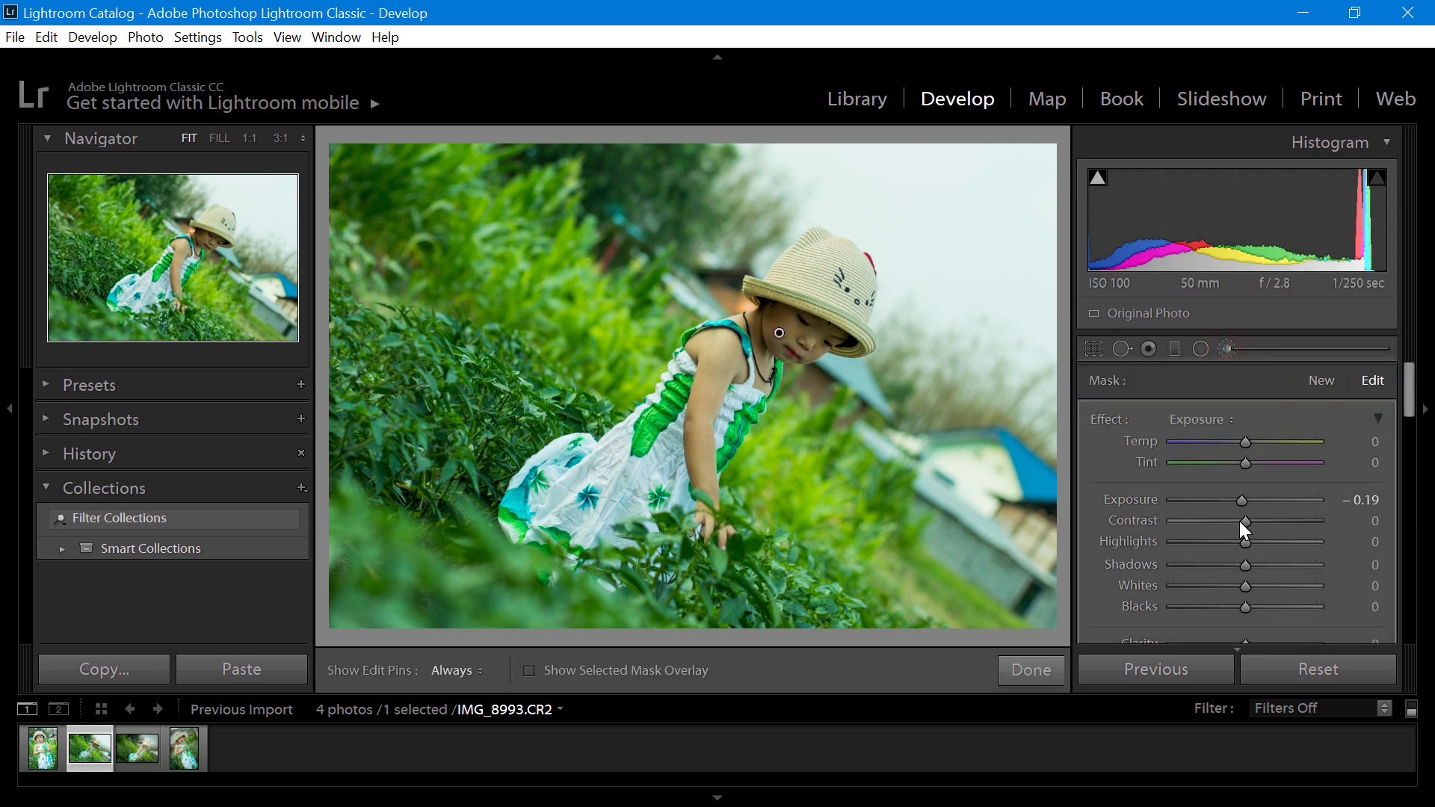
pyautogui.moveTo(1244, 500); pyautogui.dragTo(1254, 546)
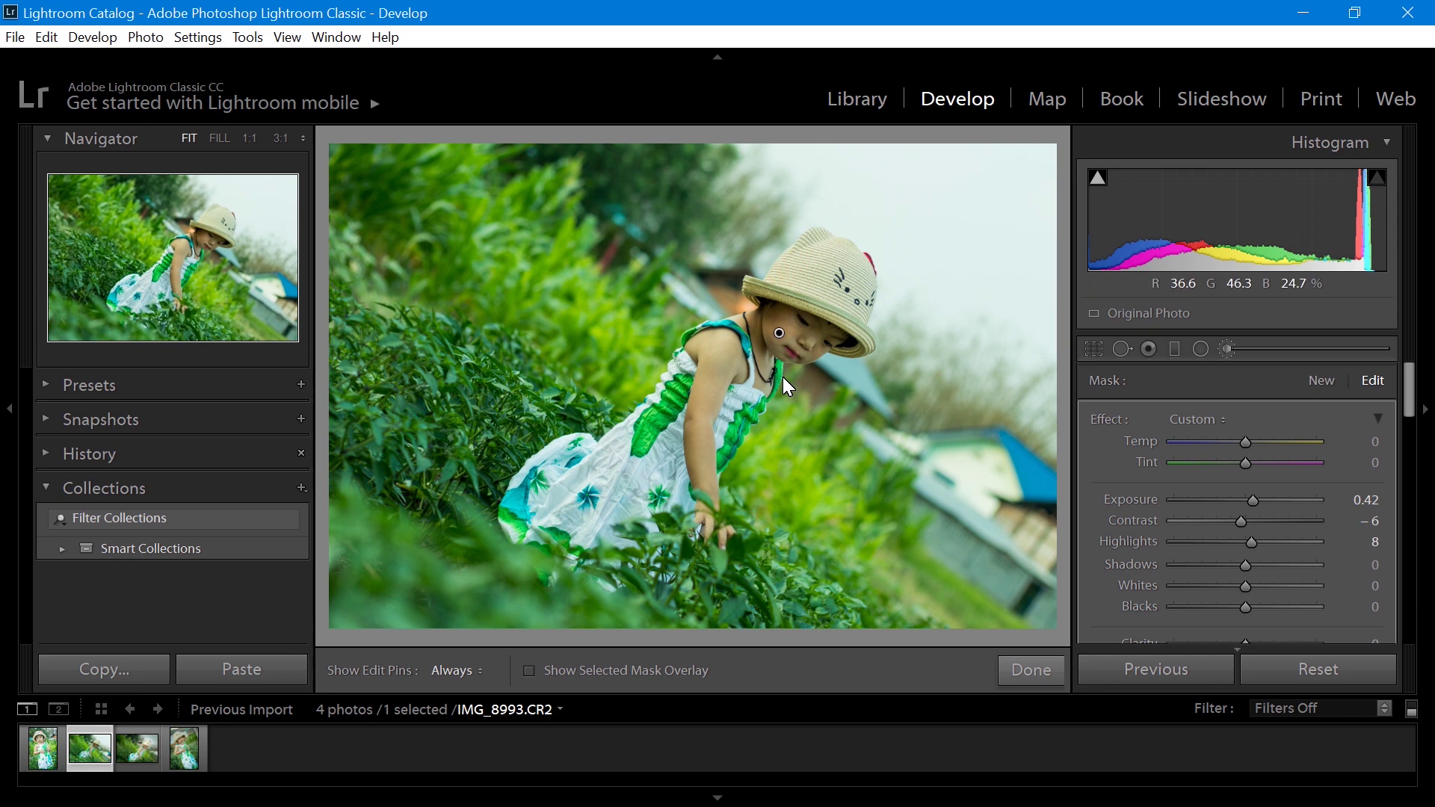
# Inspect the brushed area on the girl's face in full view and at 1:1, alternately hiding and showing the edit pin.
pyautogui.press('h')
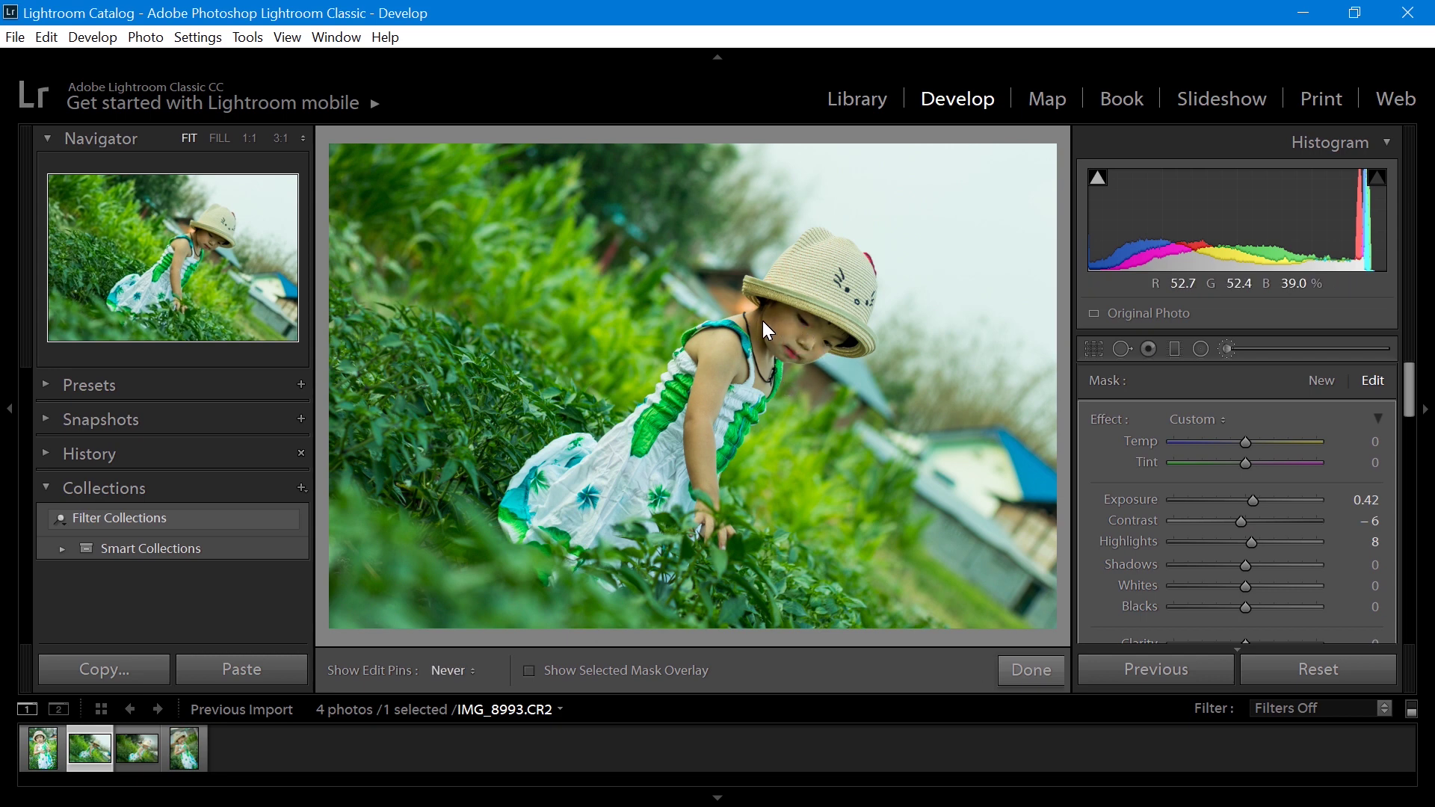
pyautogui.press('h')
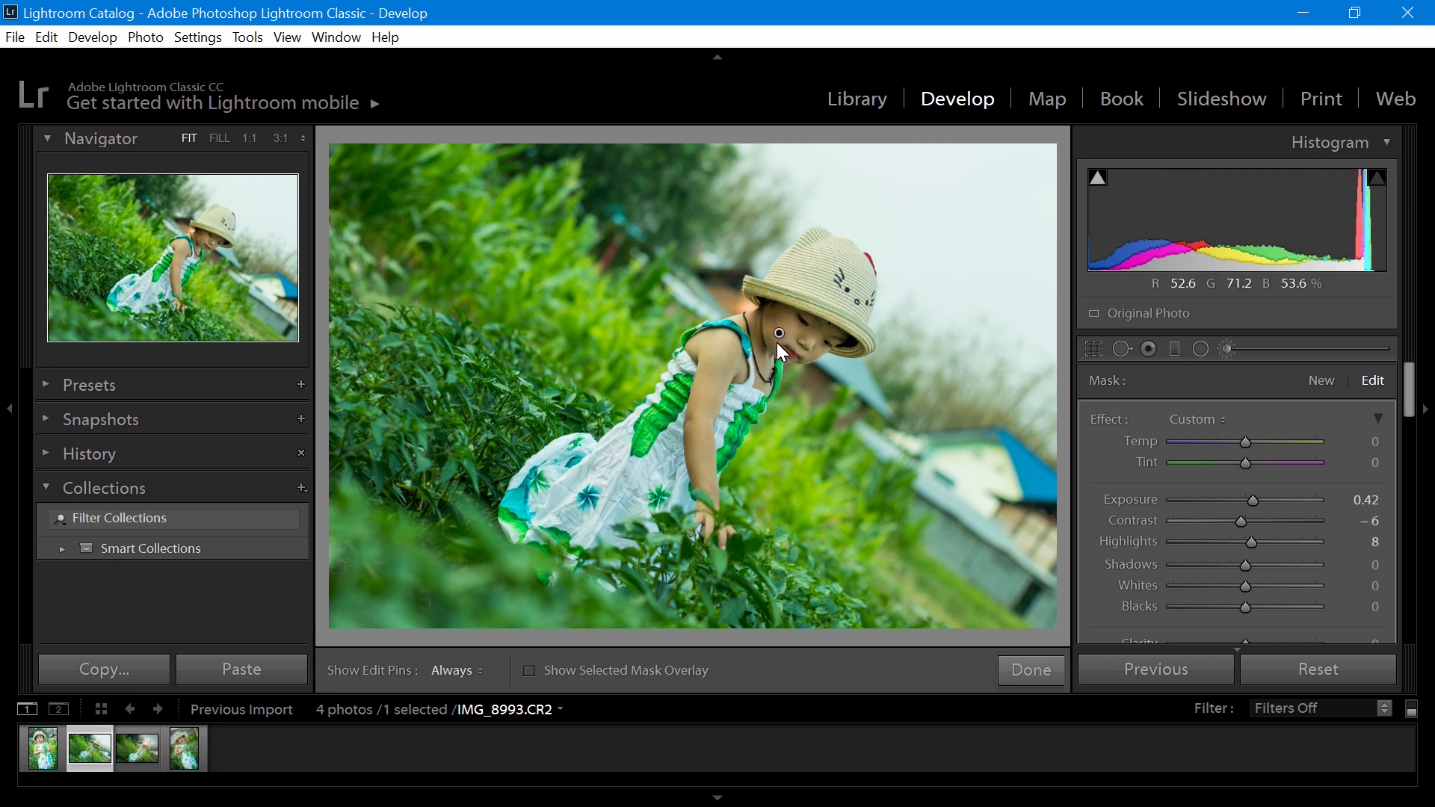
pyautogui.press('z')
pyautogui.press('h')
pyautogui.press('h')
pyautogui.press('h')
pyautogui.press('h')
pyautogui.press('h')
pyautogui.press('h')
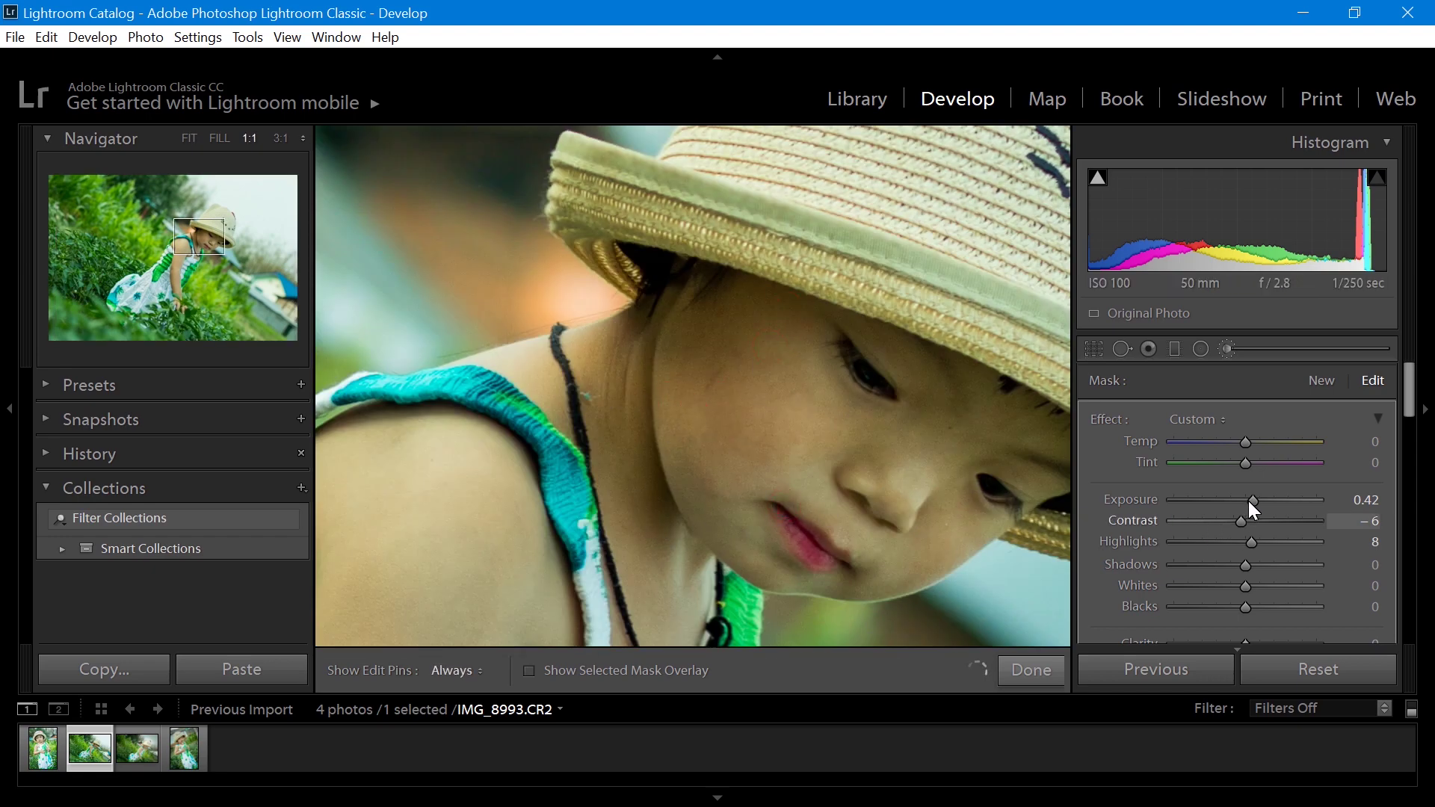
# Try the brush's Exposure at 1.54, and settle on Exposure 1.04 with Highlights 10 and Contrast reset to 0.
pyautogui.moveTo(1261, 500); pyautogui.dragTo(1273, 500)
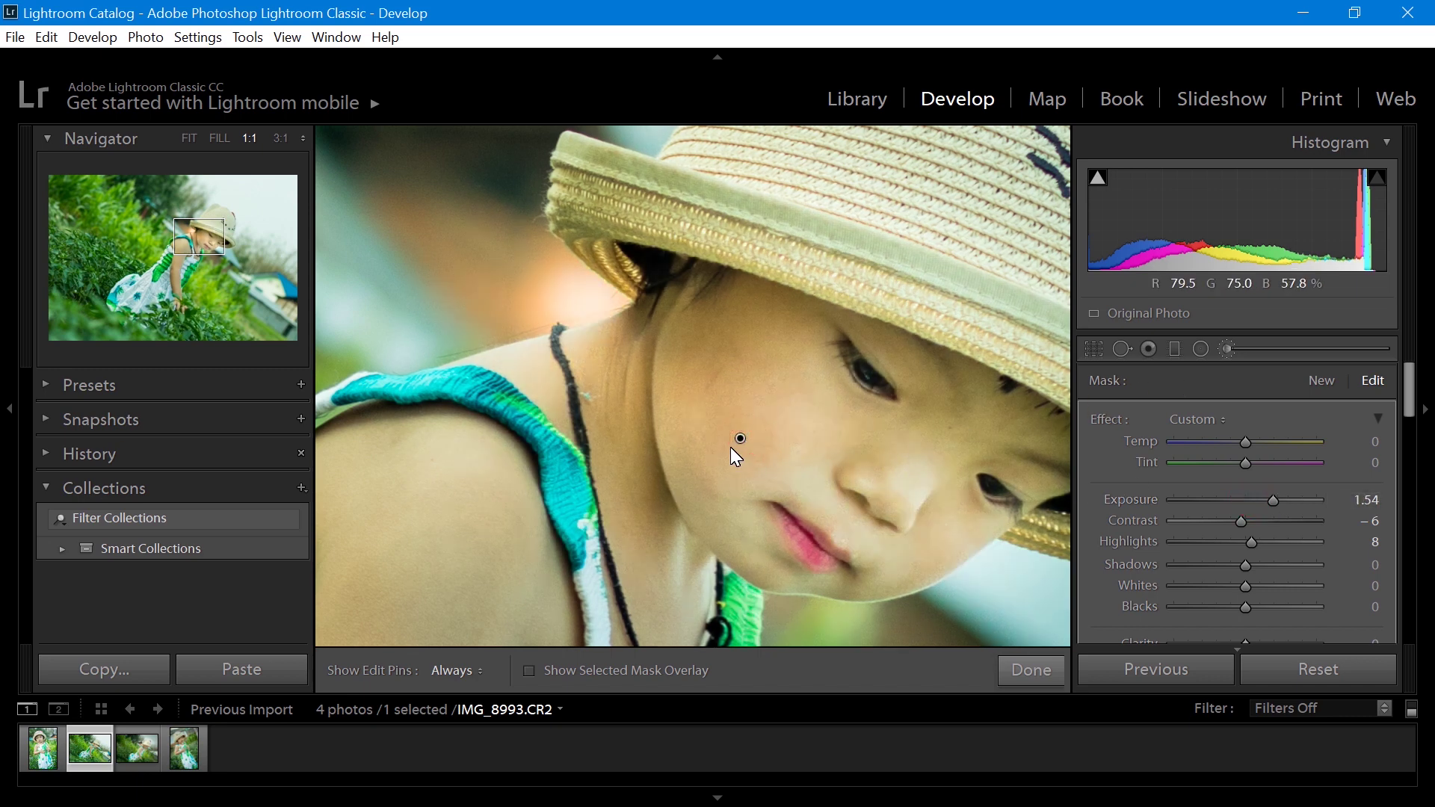
pyautogui.moveTo(746, 441)
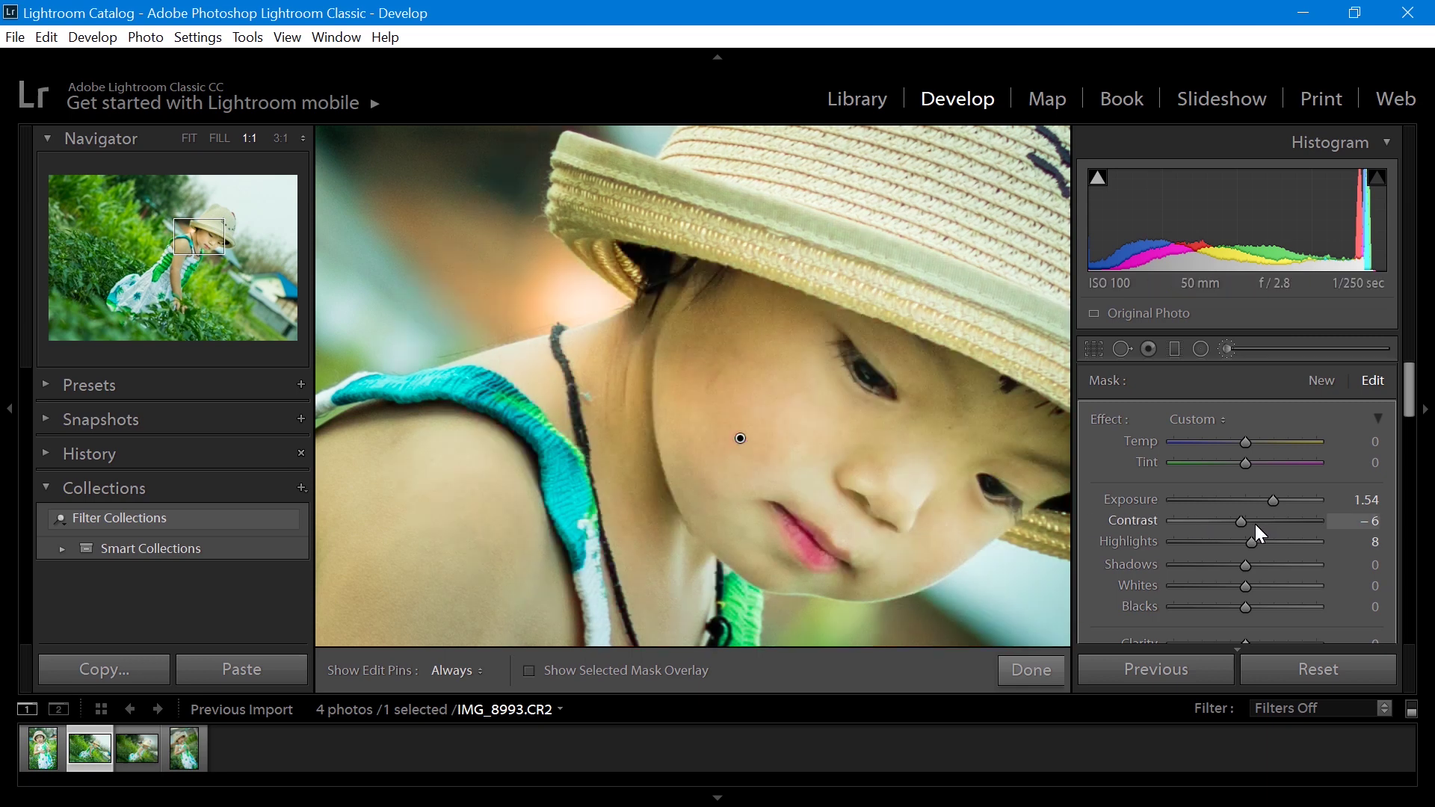
pyautogui.moveTo(1272, 501); pyautogui.dragTo(1245, 543)
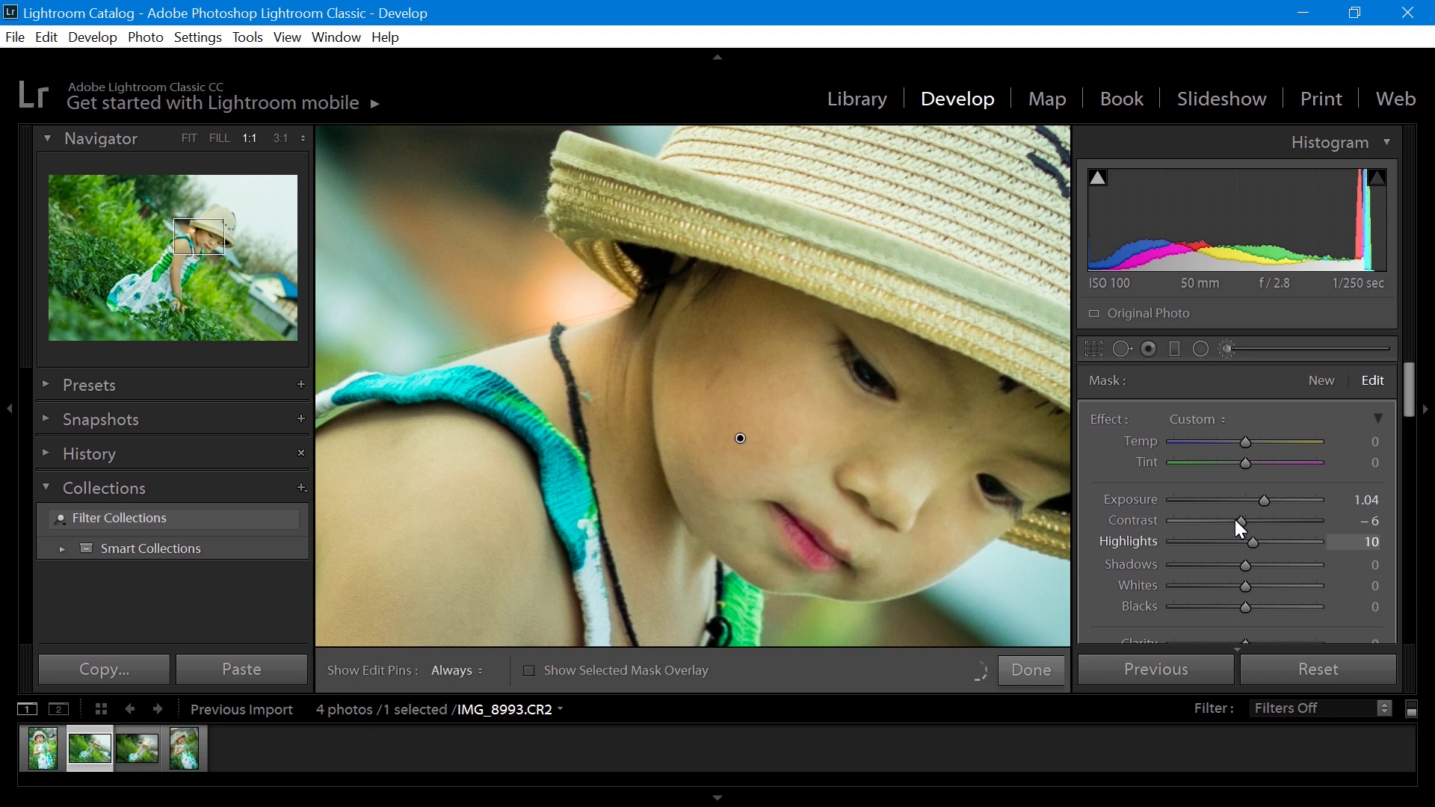
pyautogui.doubleClick(1232, 519)
# Check the girl's face and shoulder with the edit pin hidden, and lower the brush's Exposure to 0.88 and Highlights to 5.
pyautogui.press('h')
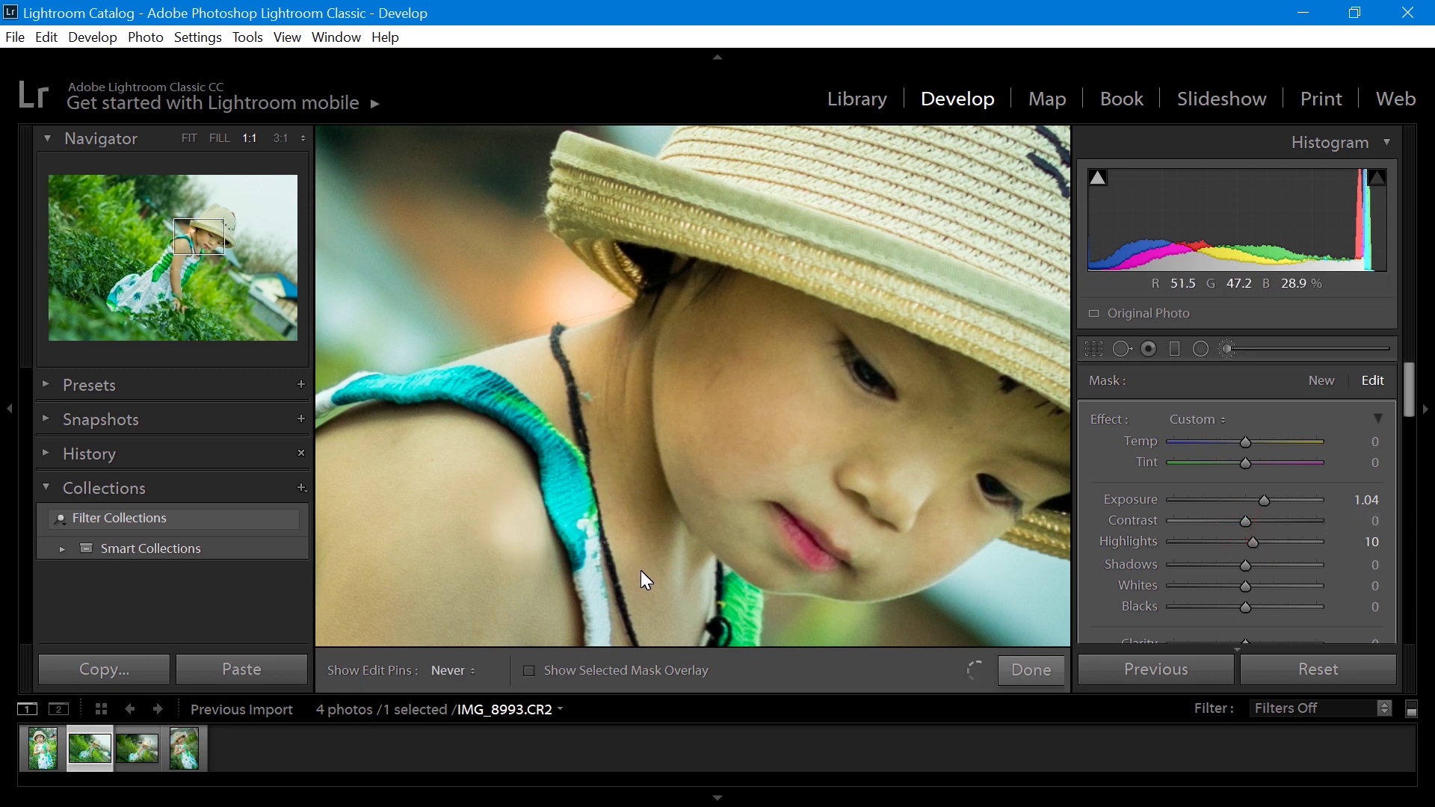
pyautogui.press('h')
pyautogui.moveTo(647, 572); pyautogui.dragTo(656, 381)
pyautogui.press('h')
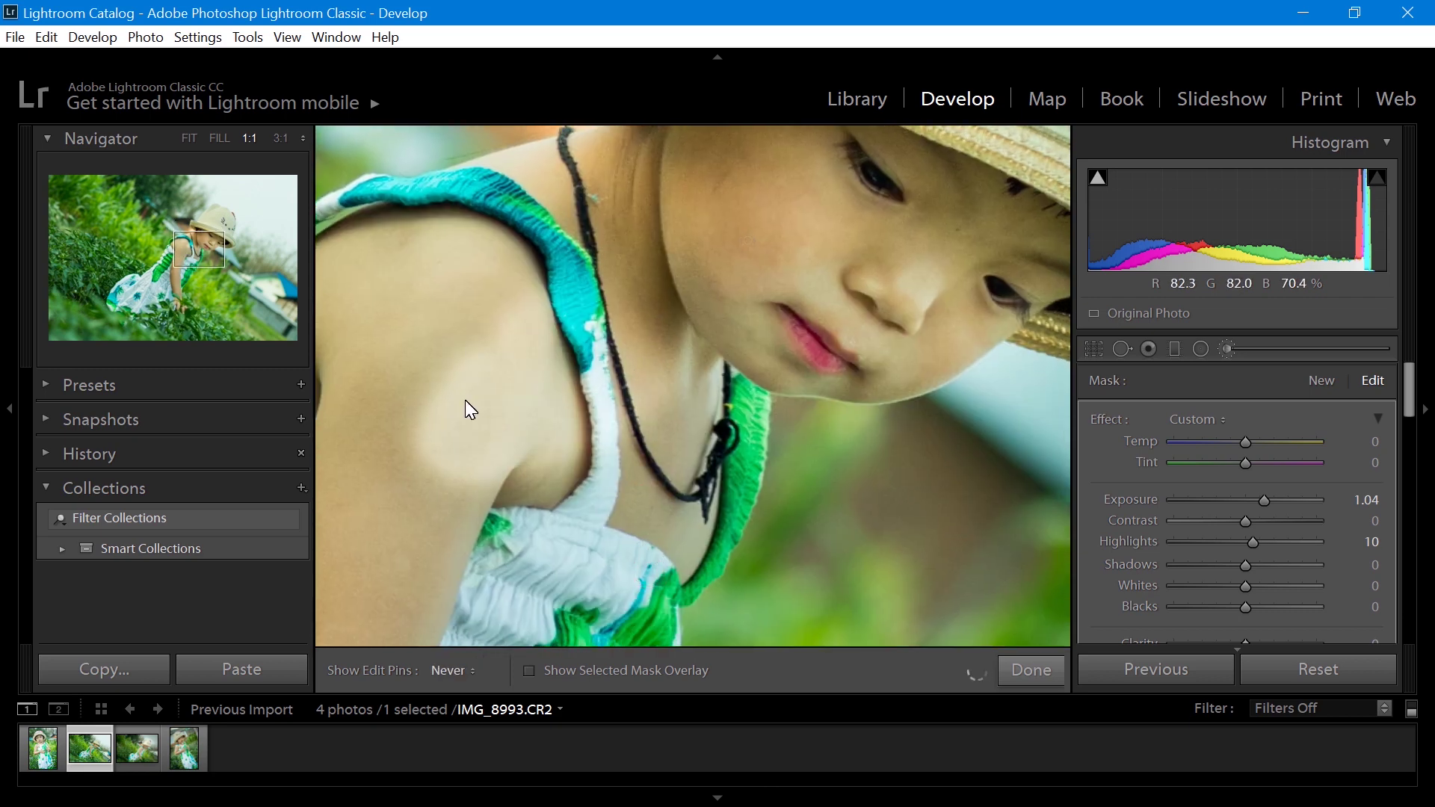
pyautogui.press('h')
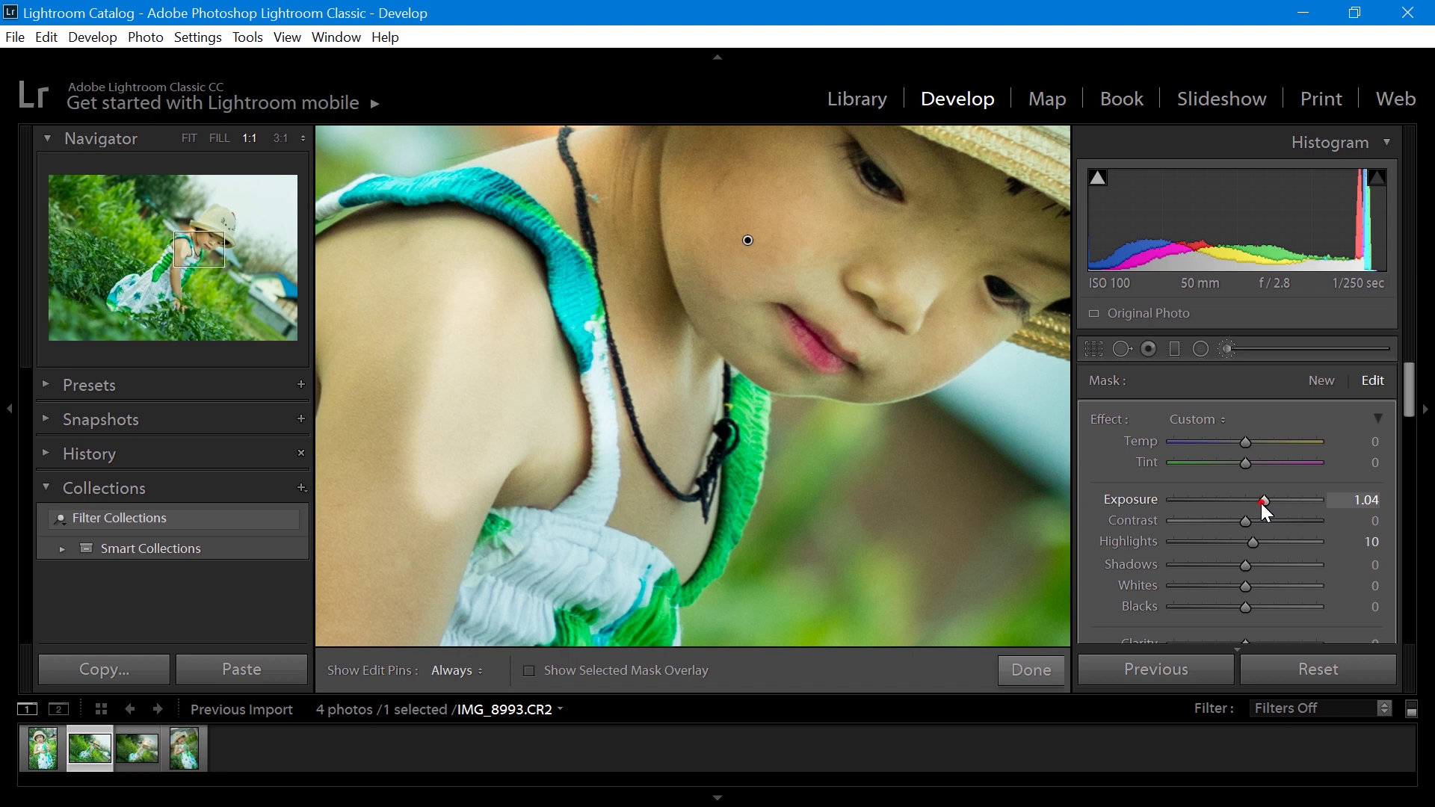
pyautogui.click(1259, 504)
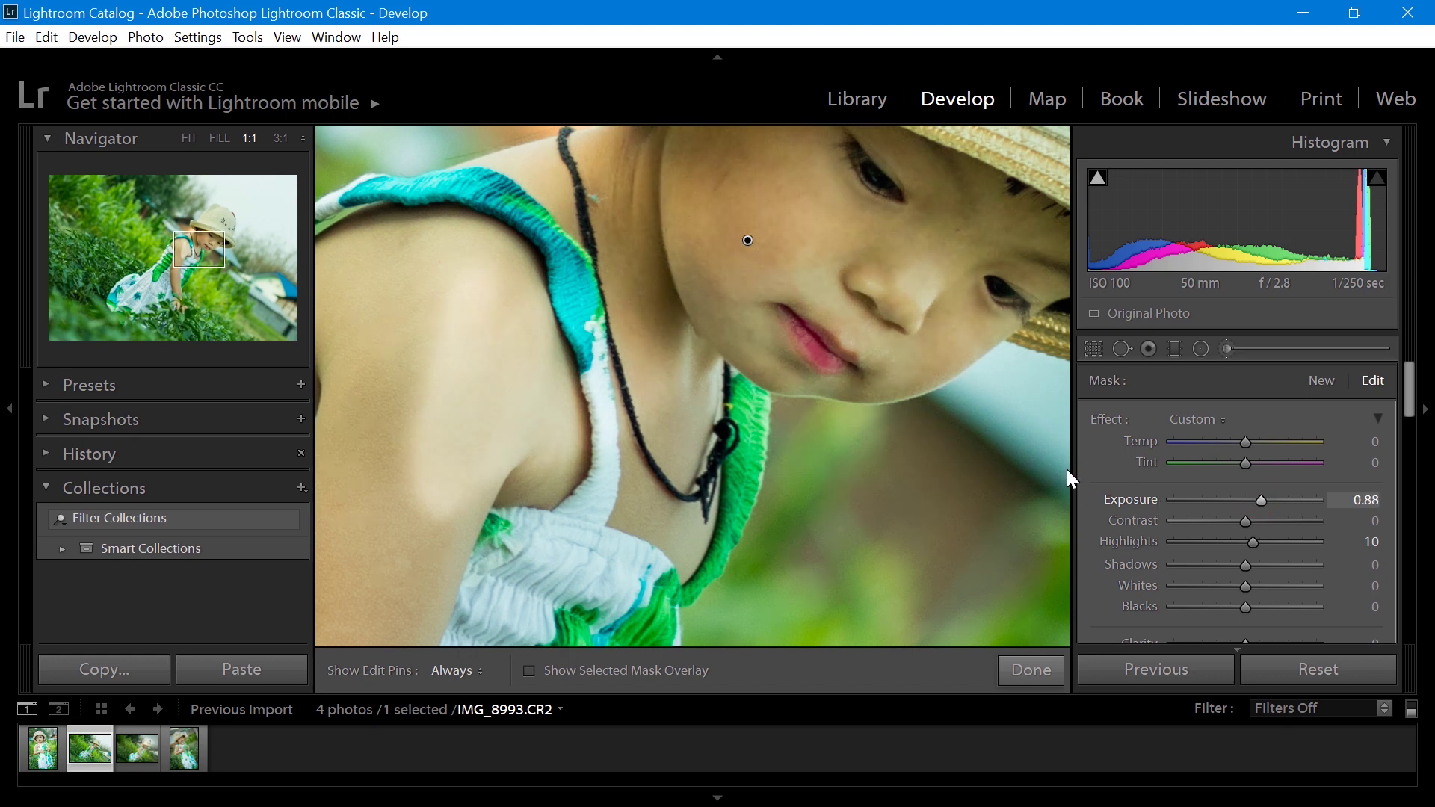
pyautogui.moveTo(1254, 542); pyautogui.dragTo(1244, 535)
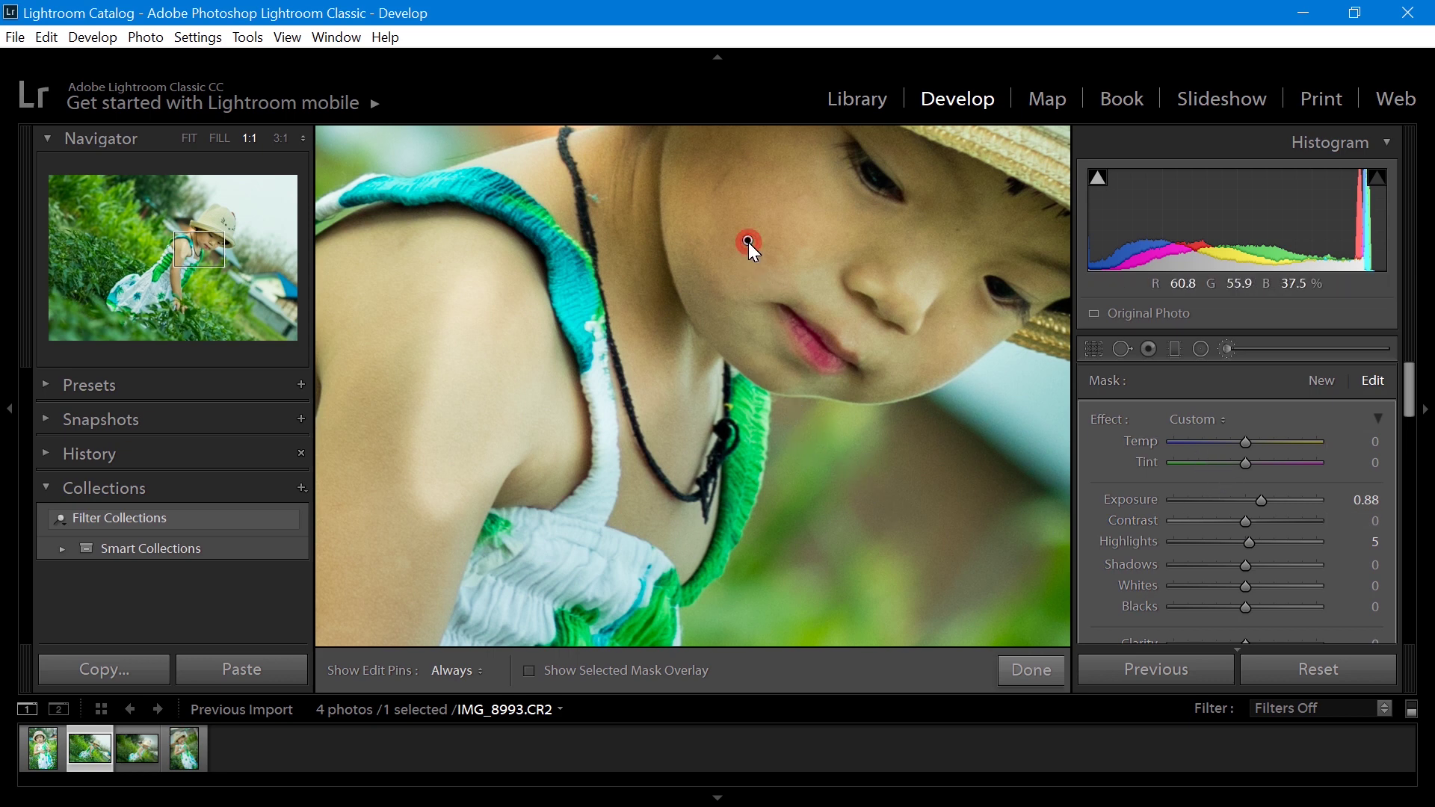
# Set the brush's Contrast to −1 and check the face with the edit pin hidden before returning to the full photo.
pyautogui.moveTo(747, 243)
pyautogui.moveTo(791, 335); pyautogui.dragTo(734, 442)
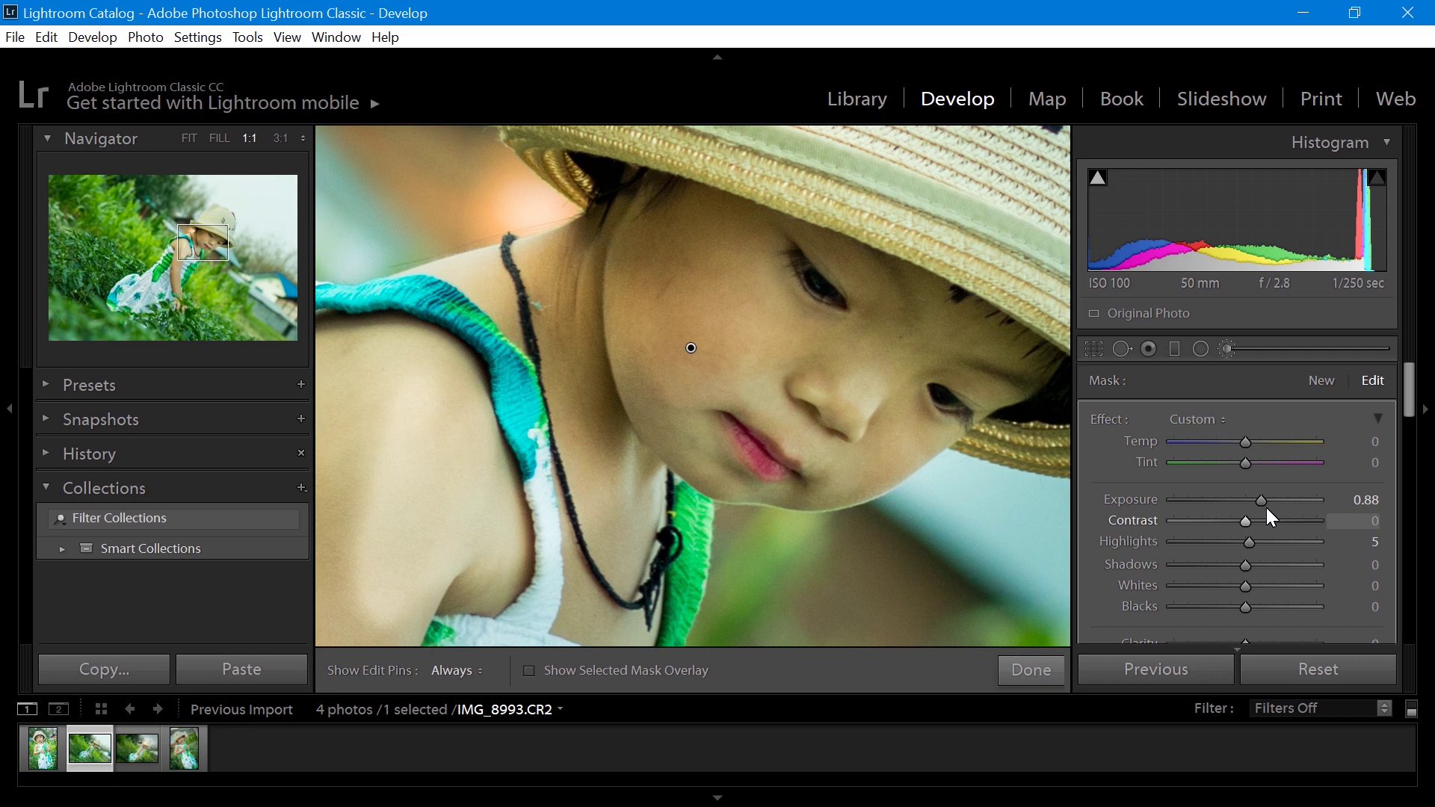
pyautogui.moveTo(1246, 522); pyautogui.dragTo(1245, 524)
pyautogui.press('h')
pyautogui.press('h')
pyautogui.press('z')
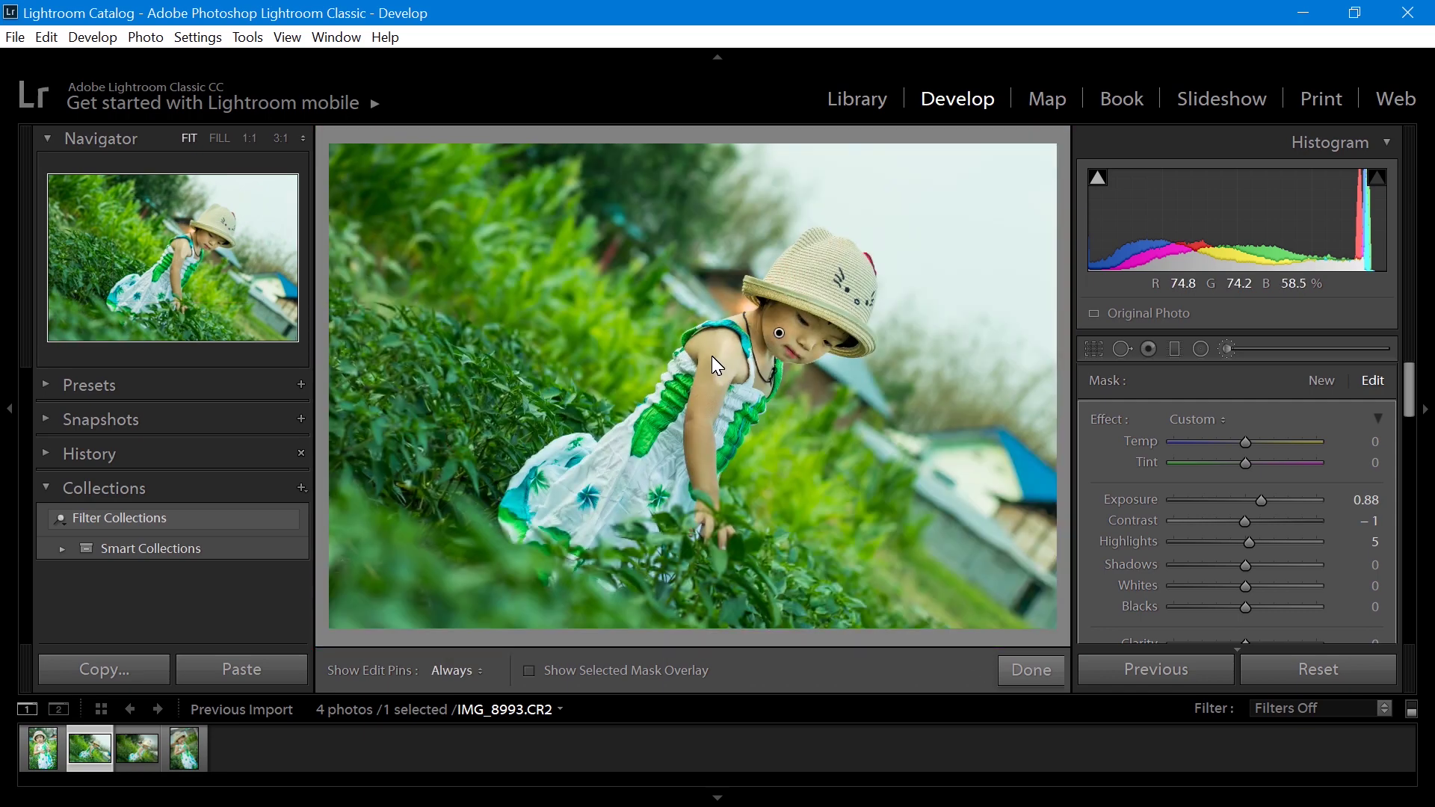
# Review the brushed face in full view with the edit pin hidden and shown, and examine the pin's area up close.
pyautogui.press('h')
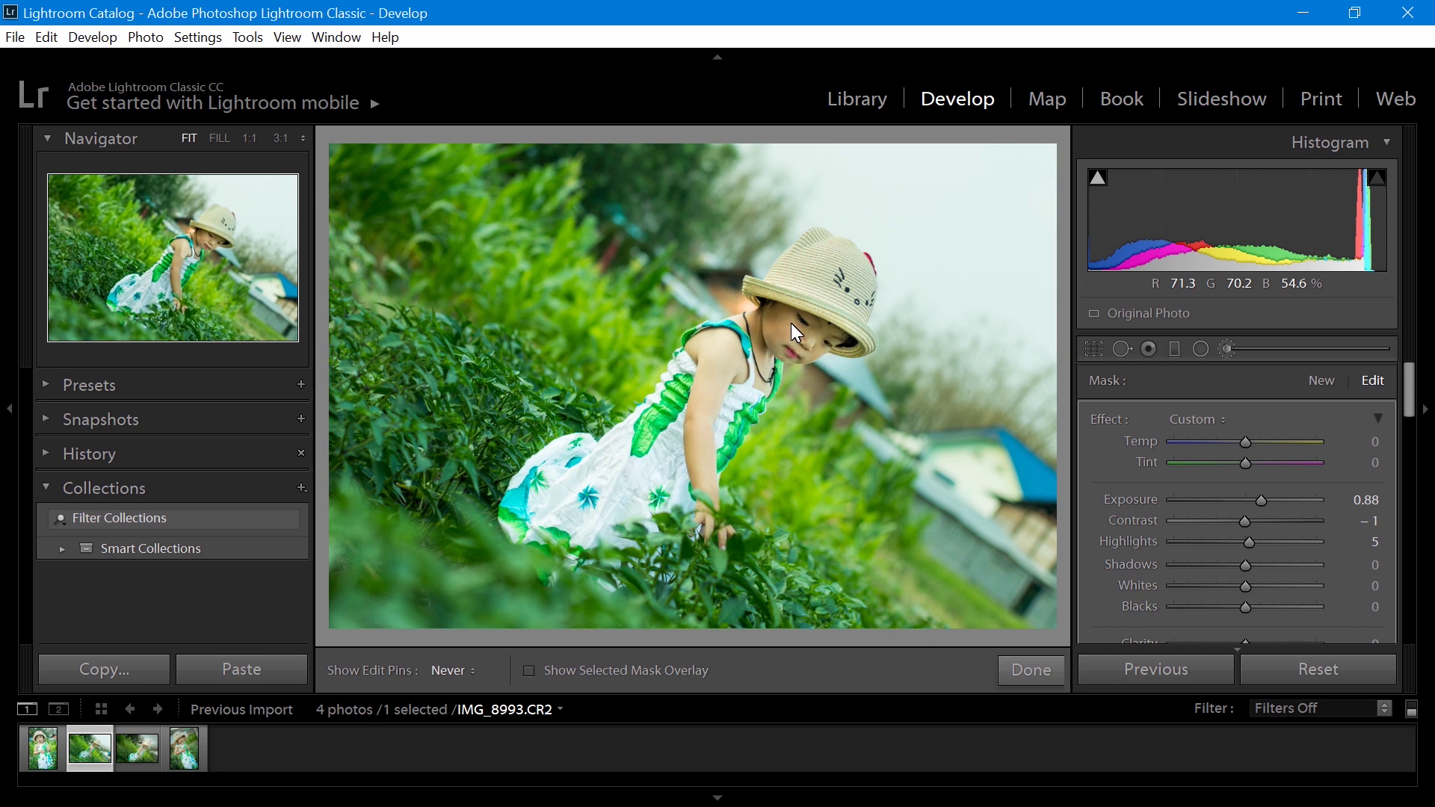
pyautogui.press('h')
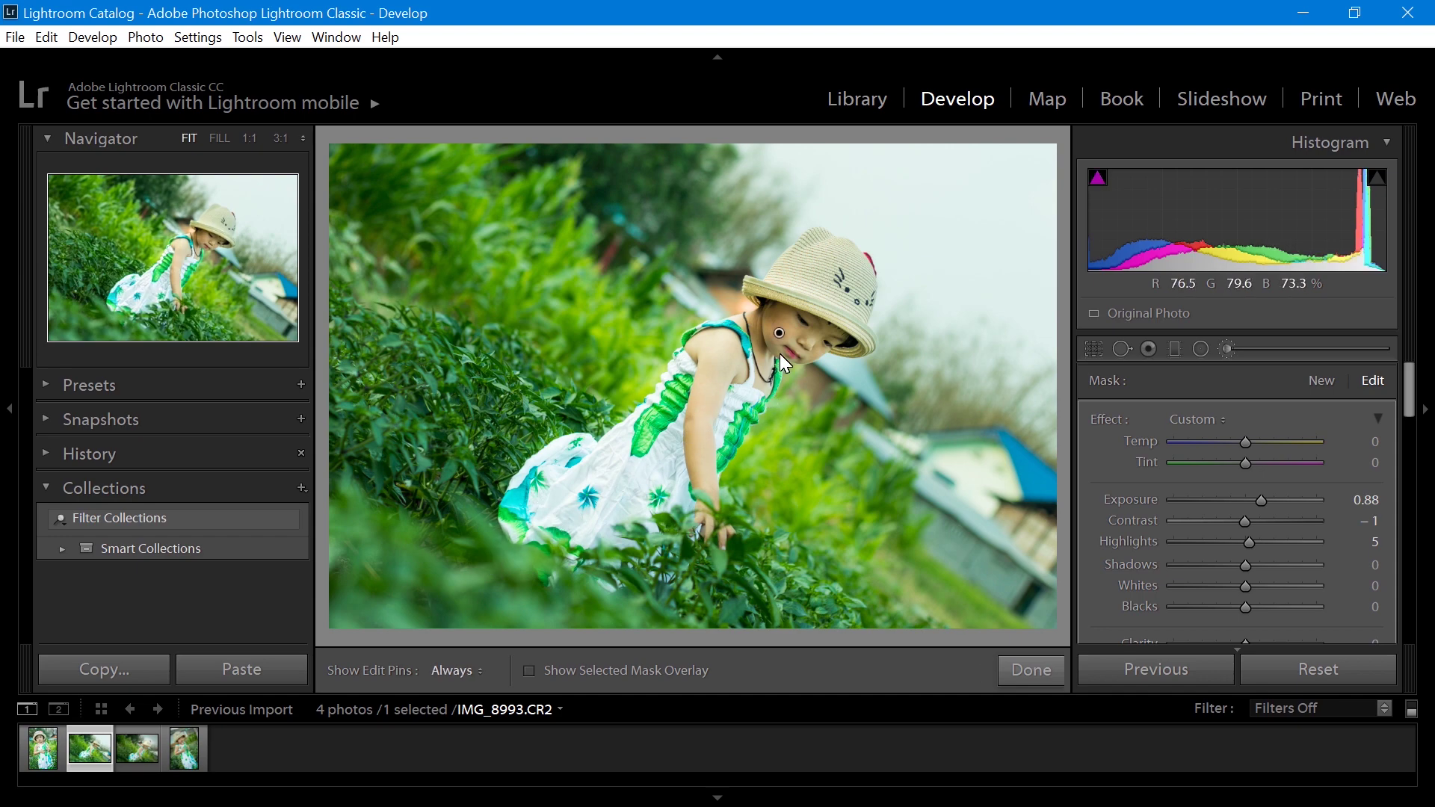
pyautogui.press('z')
pyautogui.click(779, 353)
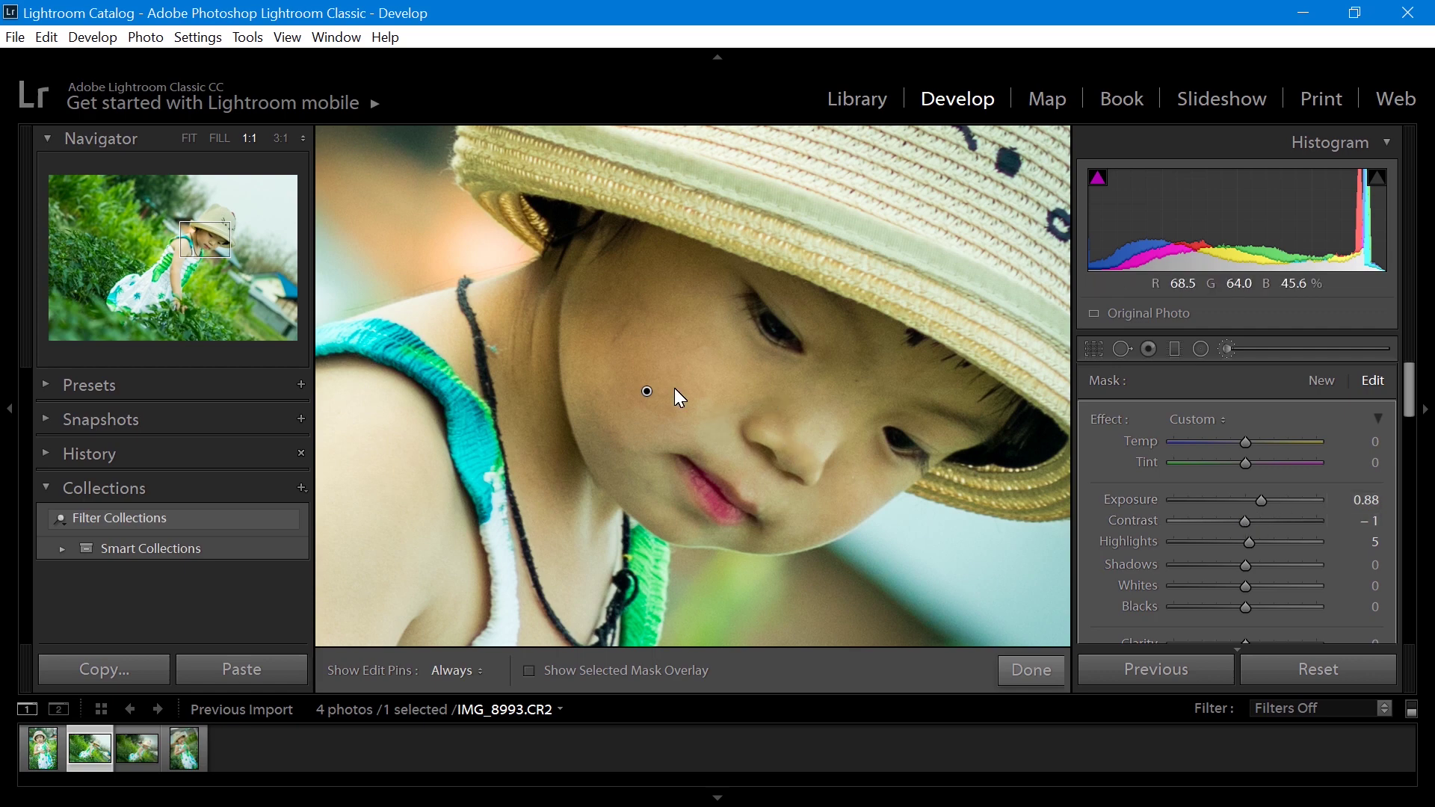
pyautogui.click(645, 391)
pyautogui.moveTo(647, 393)
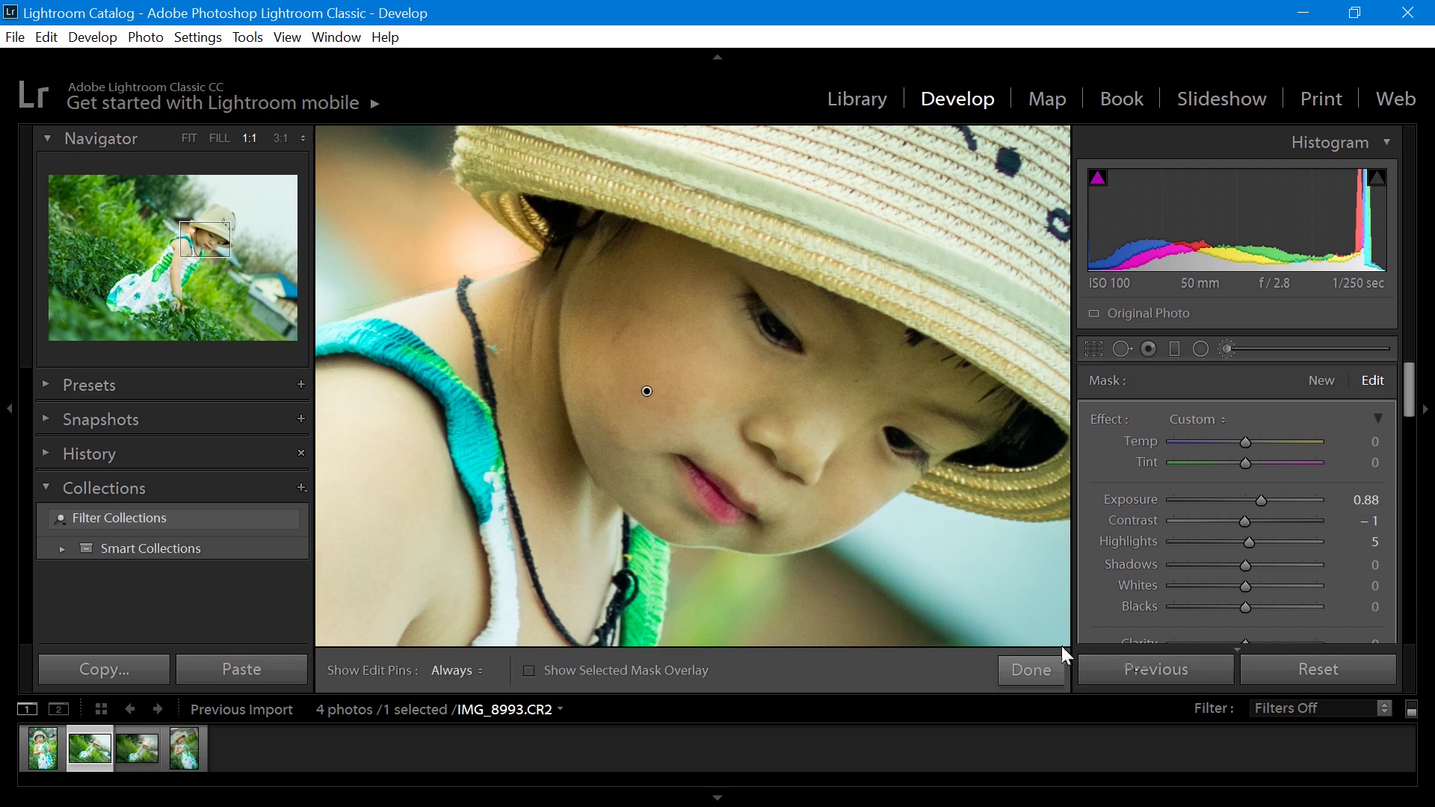
# Finish the Adjustment Brush edit and display the whole photo in a split Before & After comparison.
pyautogui.click(1033, 676)
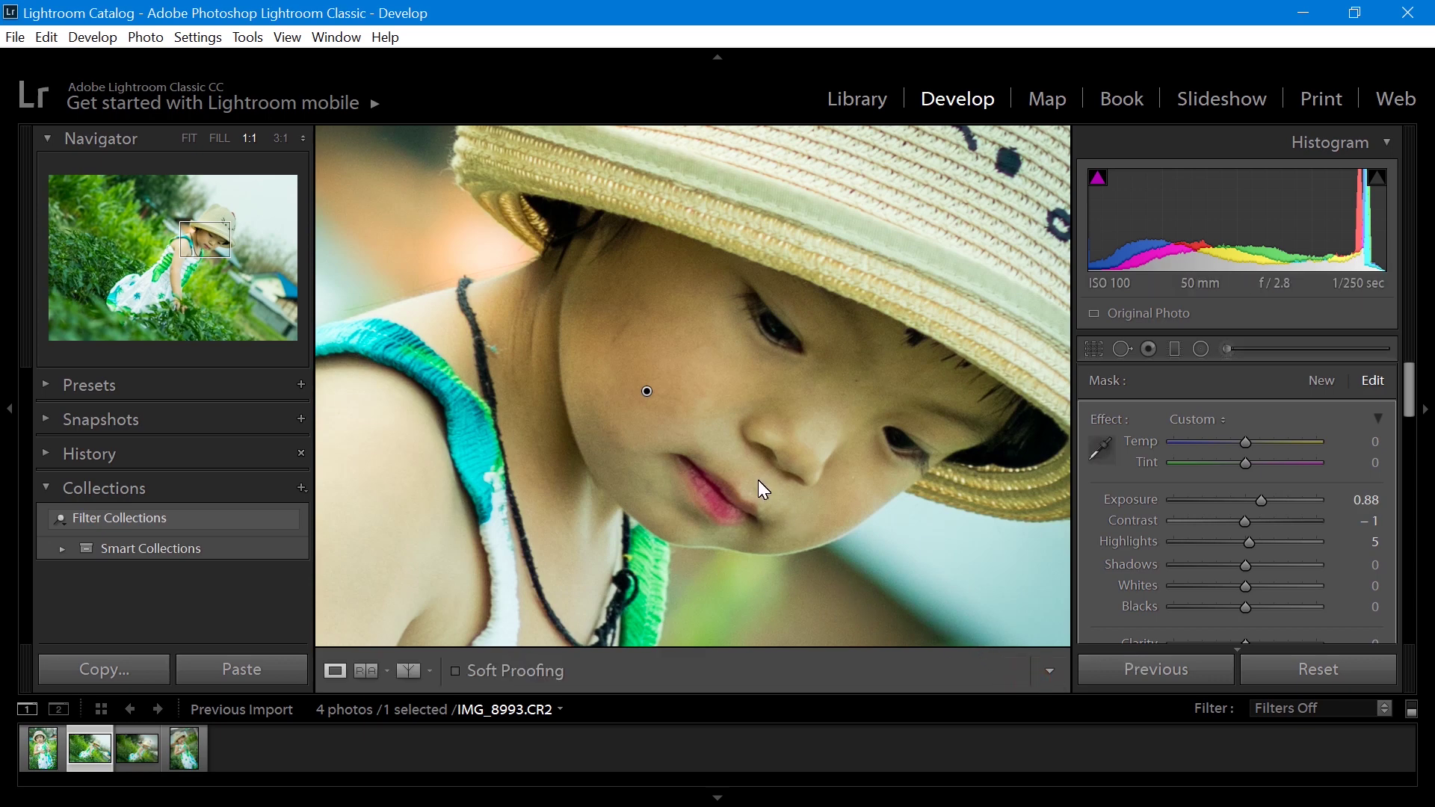
pyautogui.click(751, 429)
pyautogui.press('y')
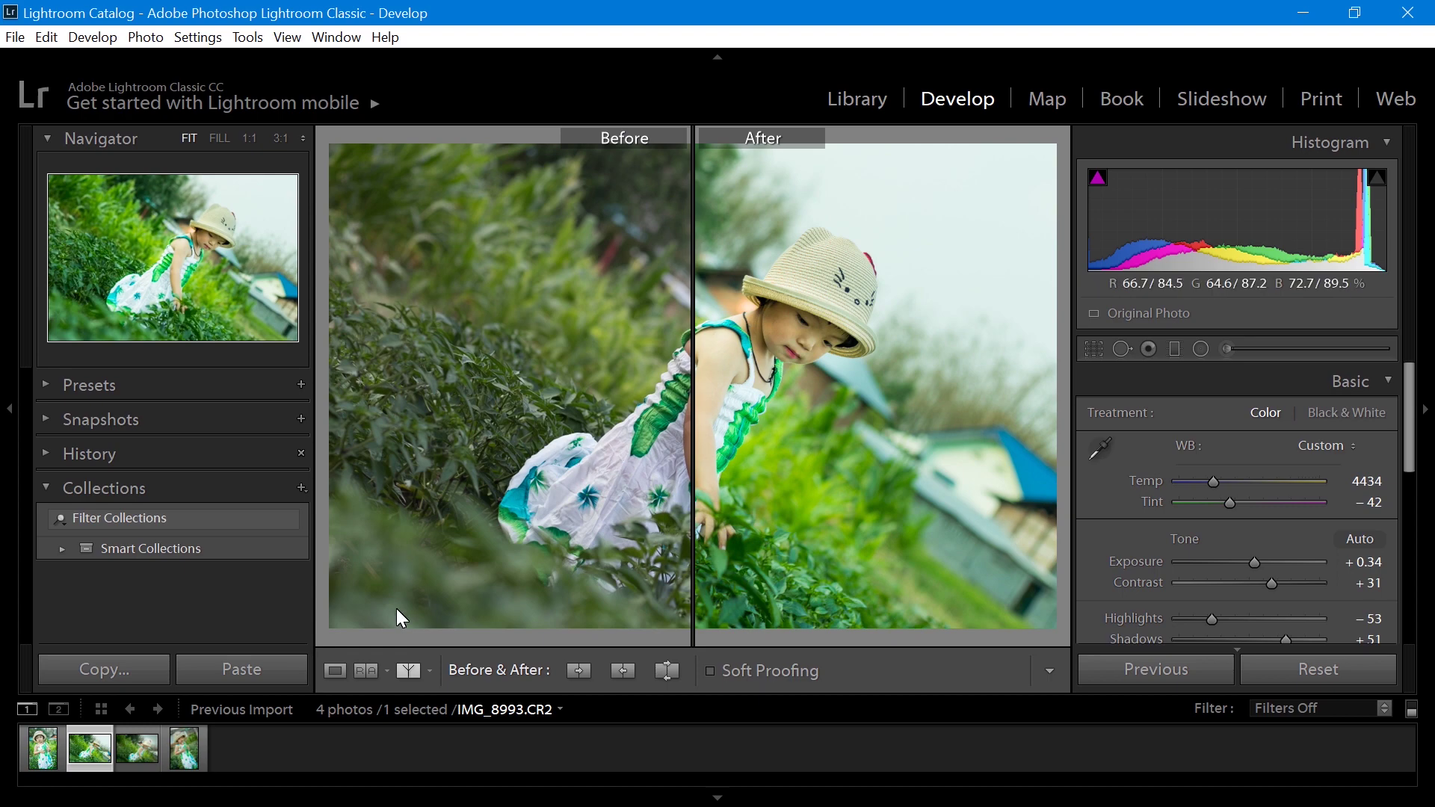
# Compare before and after in stacked, top/bottom split and side-by-side layouts, and return to the single edited photo.
pyautogui.click(398, 675)
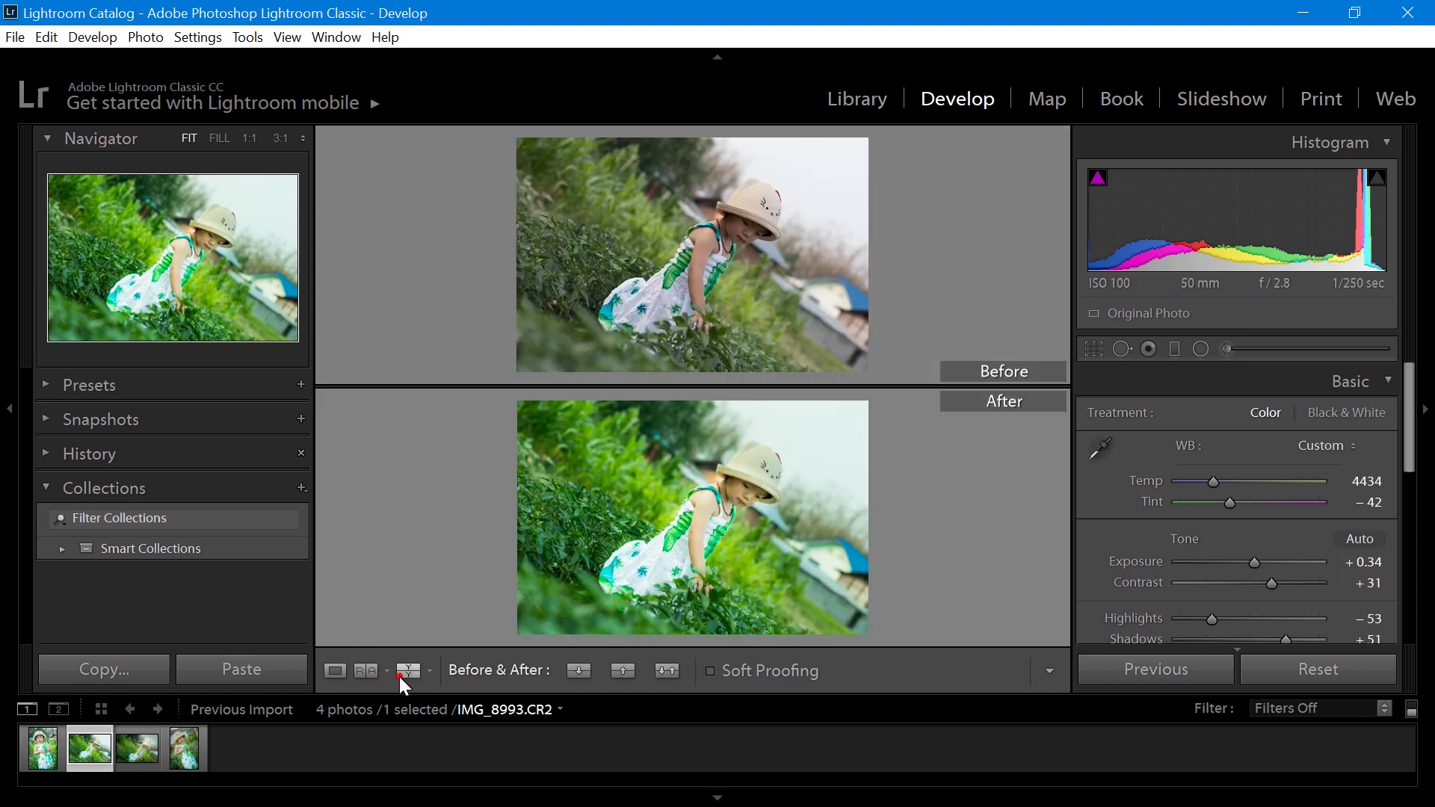
pyautogui.click(400, 676)
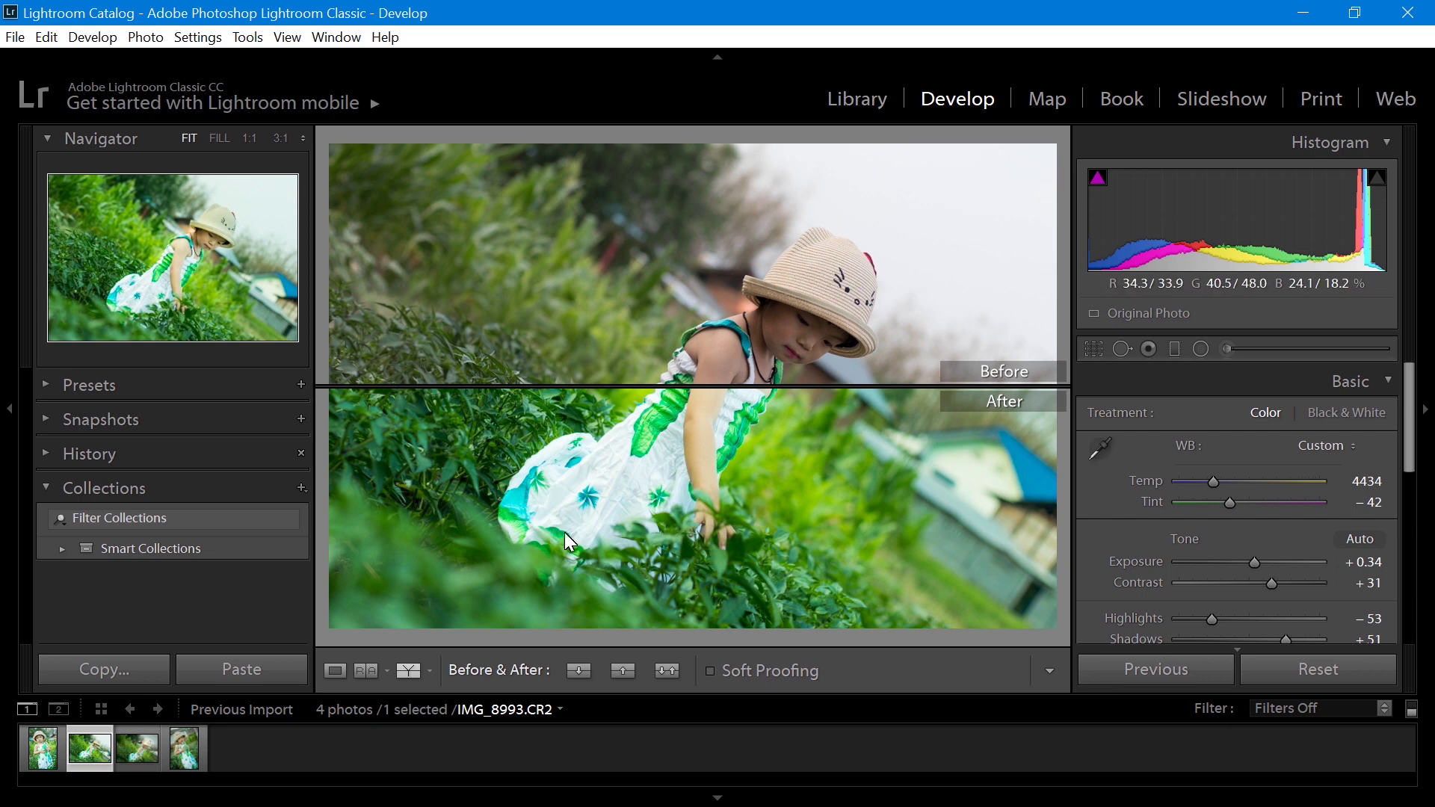
pyautogui.click(405, 671)
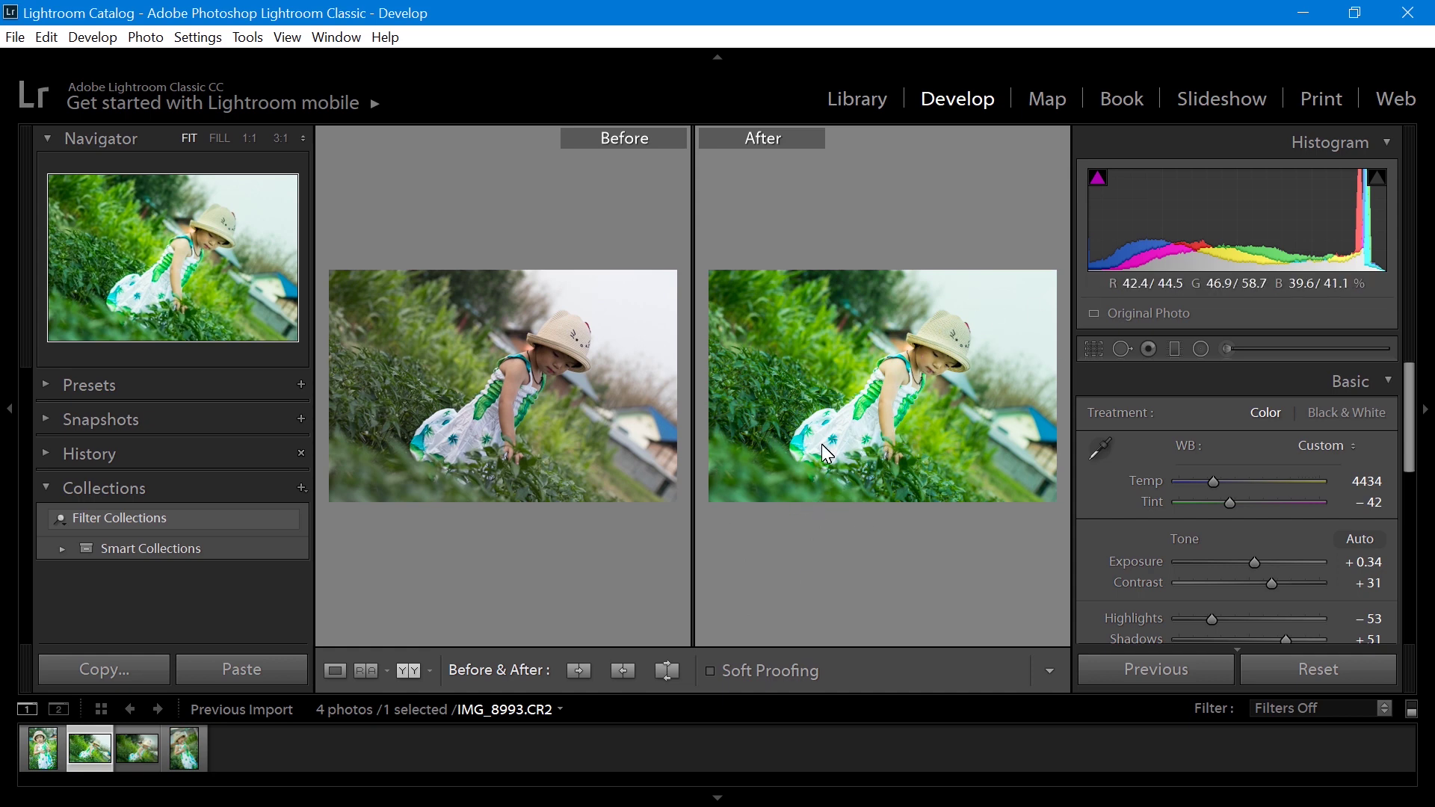
pyautogui.press('y')
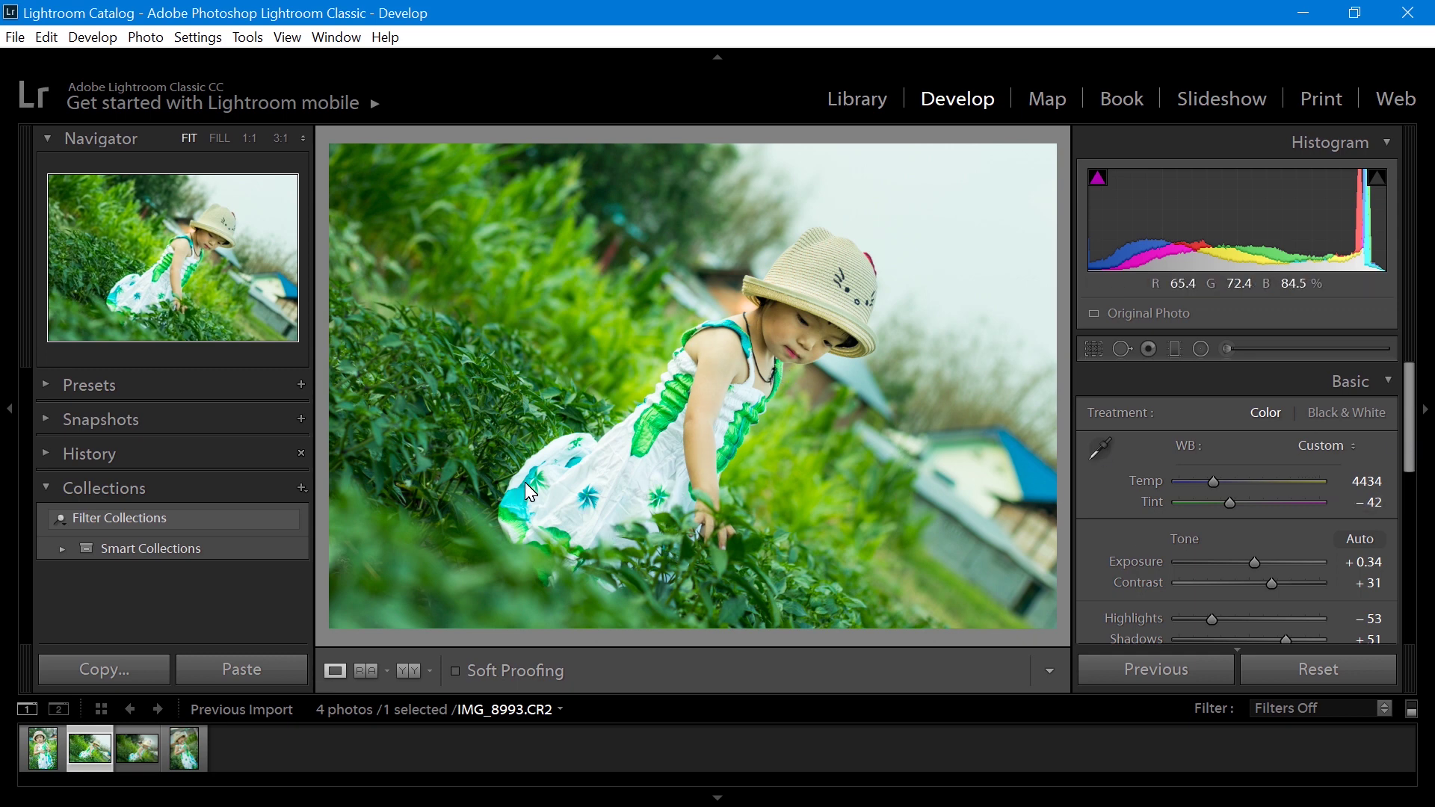
# Open the HSL adjustments and show the Hue sliders for the individual colors.
pyautogui.moveTo(1409, 423); pyautogui.dragTo(1420, 497)
pyautogui.scroll(-4, 1420, 498)
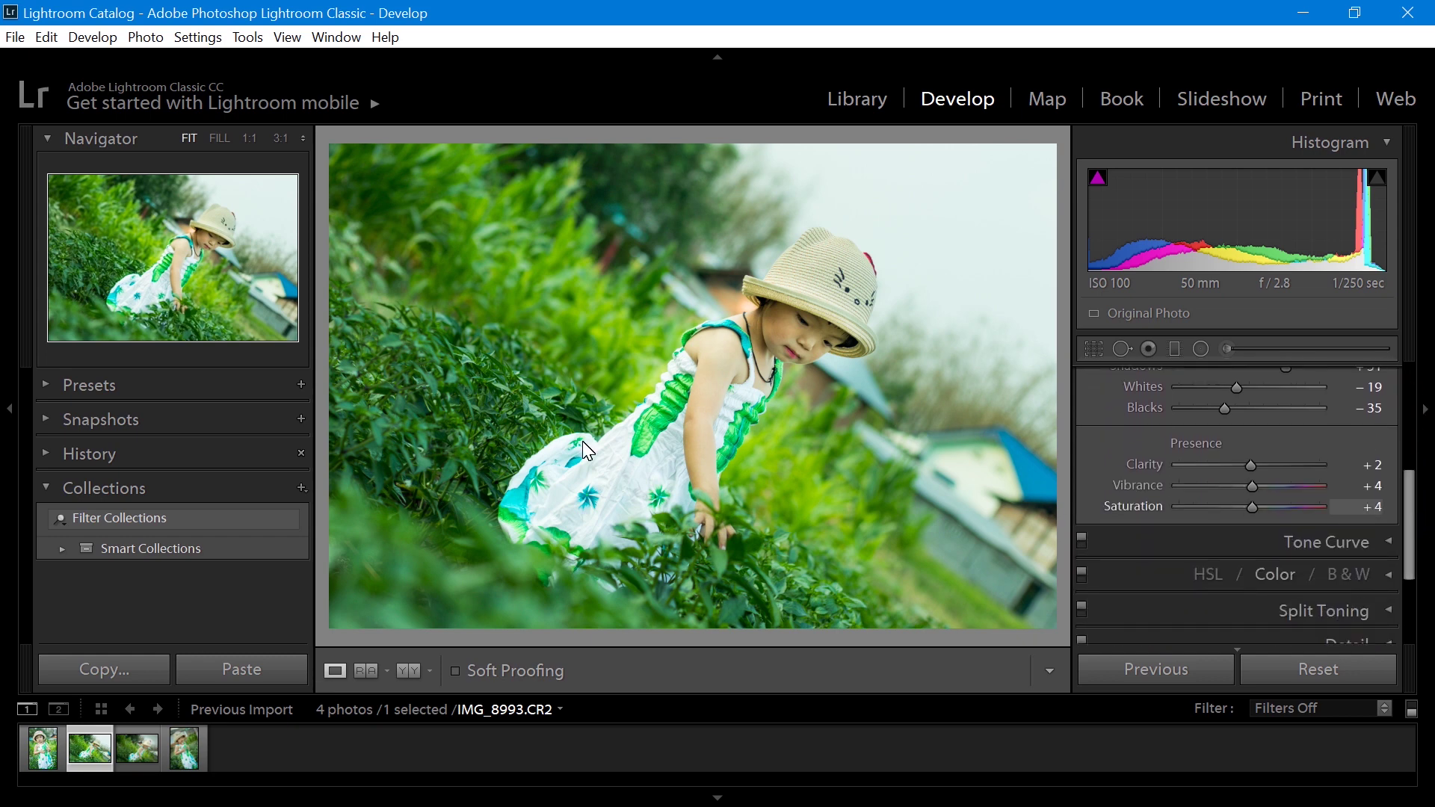
pyautogui.moveTo(1402, 487); pyautogui.dragTo(1424, 559)
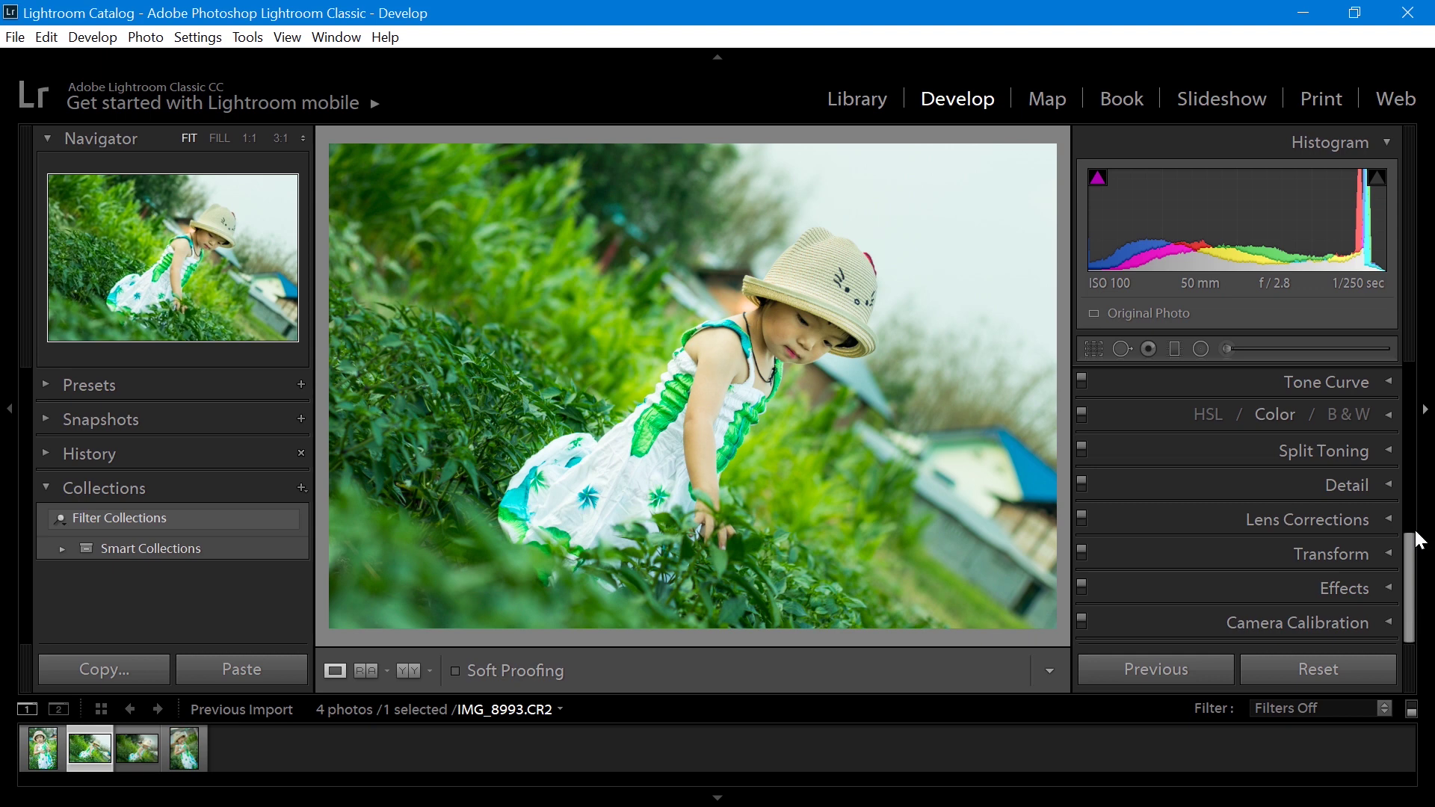
pyautogui.click(1384, 416)
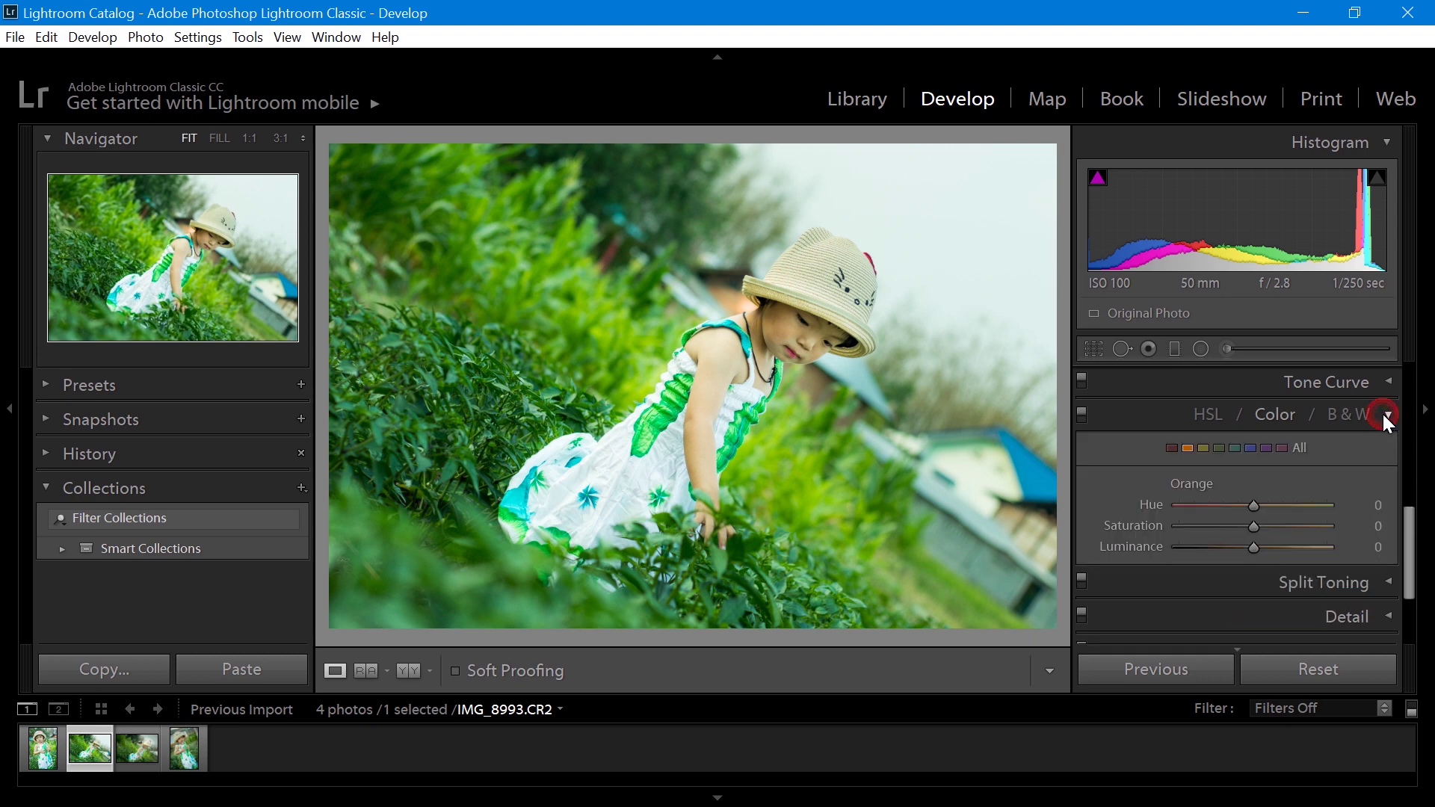
pyautogui.click(1210, 416)
pyautogui.moveTo(1413, 549); pyautogui.dragTo(1413, 564)
pyautogui.click(1110, 387)
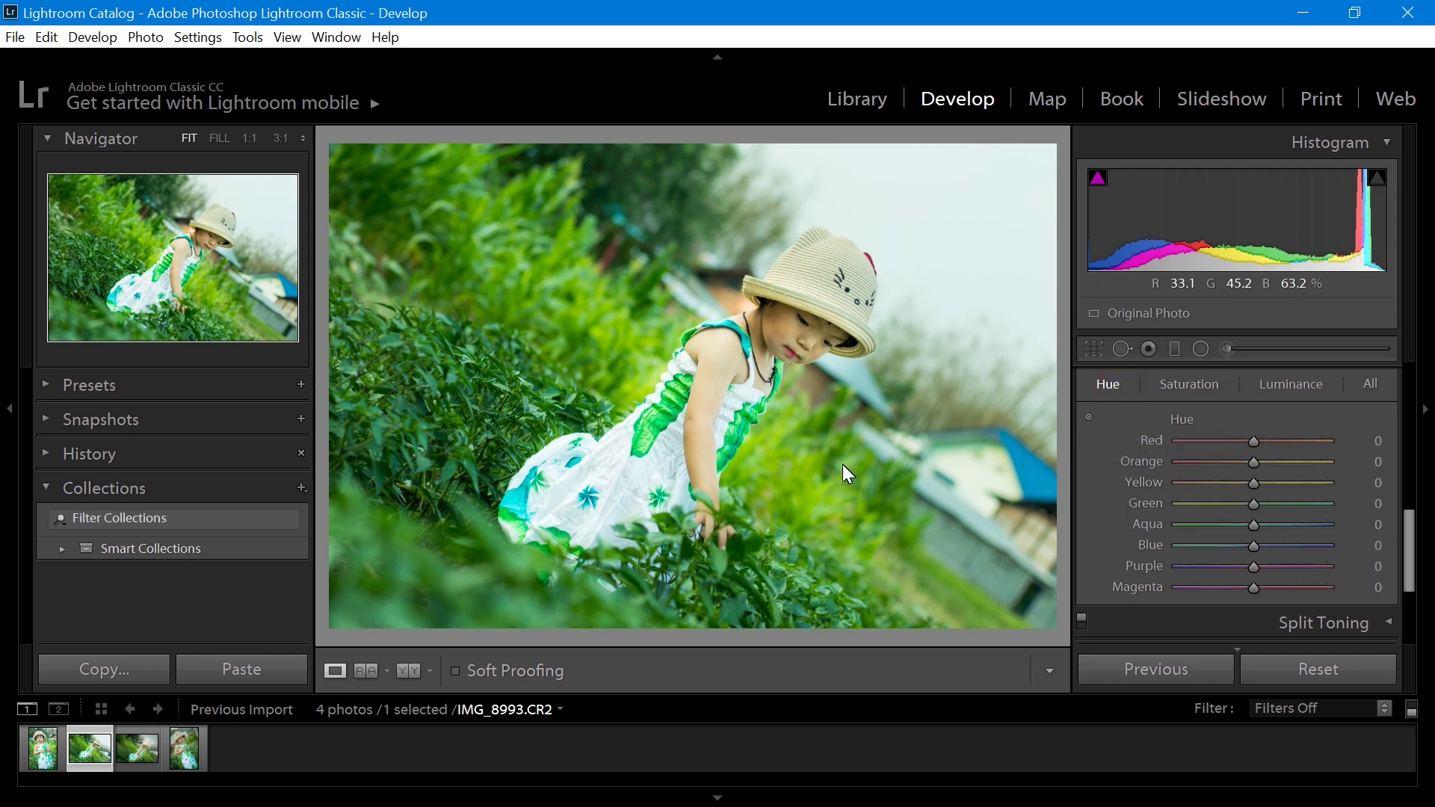
# Try shifting the Green hue to −100 to turn the foliage yellow.
pyautogui.moveTo(1255, 504); pyautogui.dragTo(1158, 535)
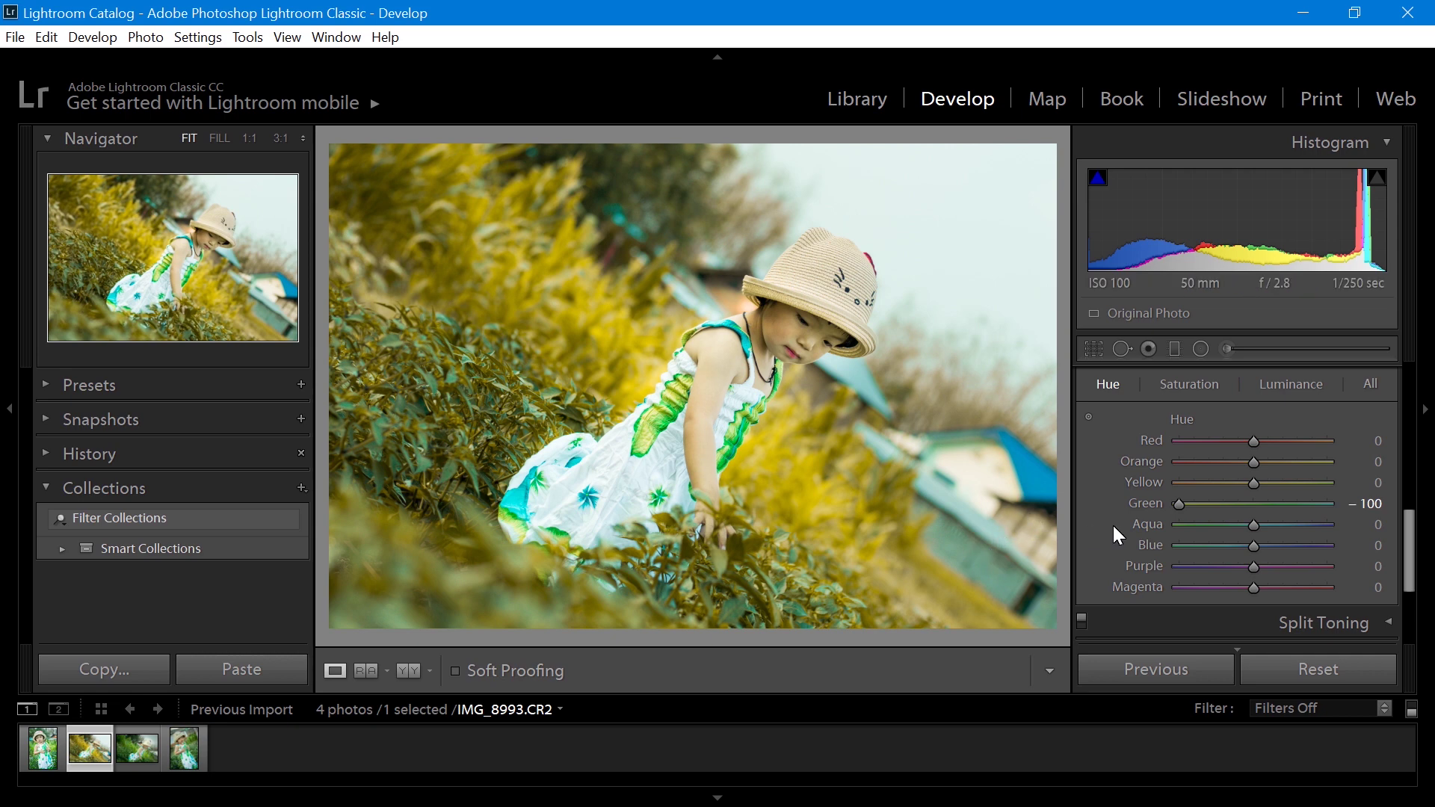
pyautogui.moveTo(1187, 506); pyautogui.dragTo(1256, 510)
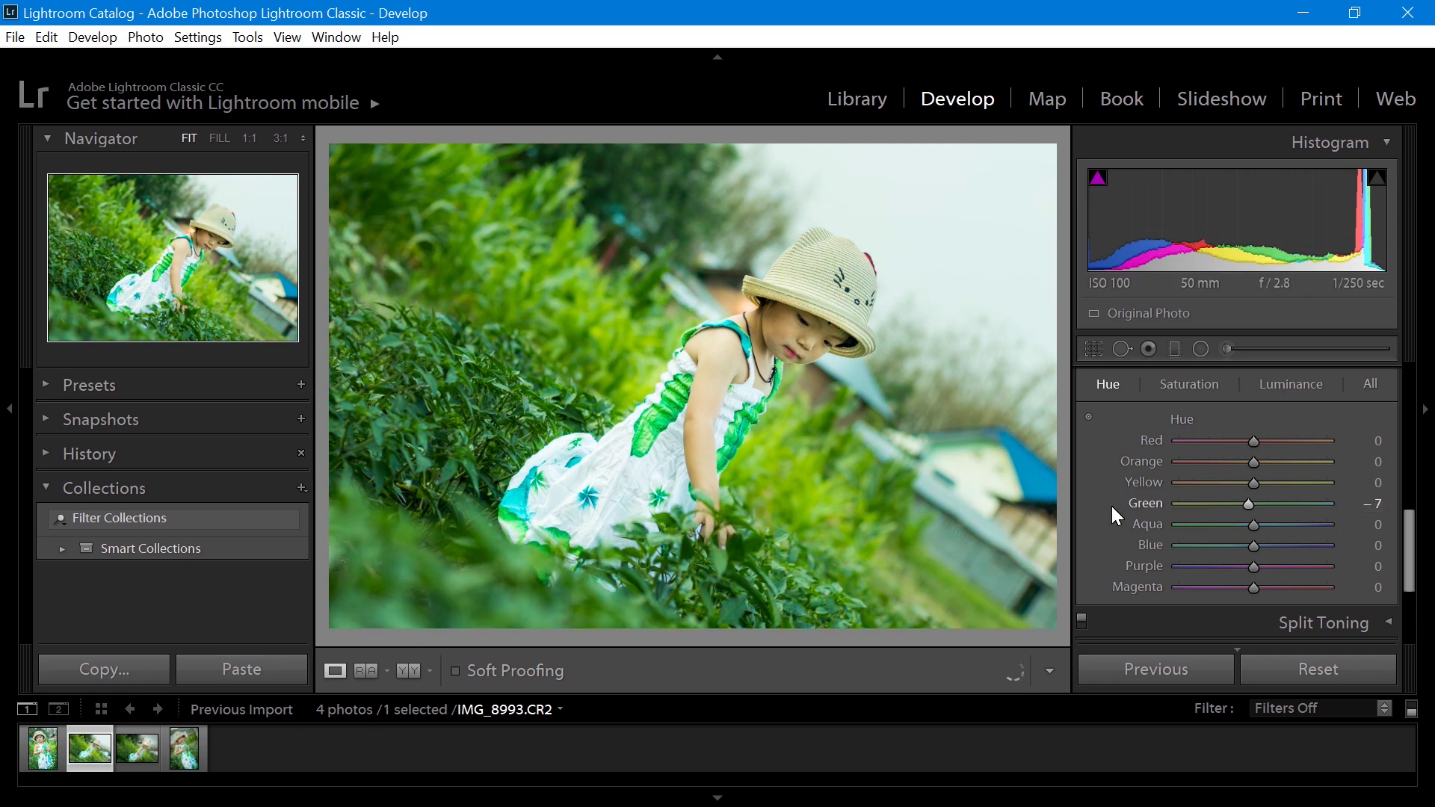
pyautogui.moveTo(1247, 500); pyautogui.dragTo(1062, 530)
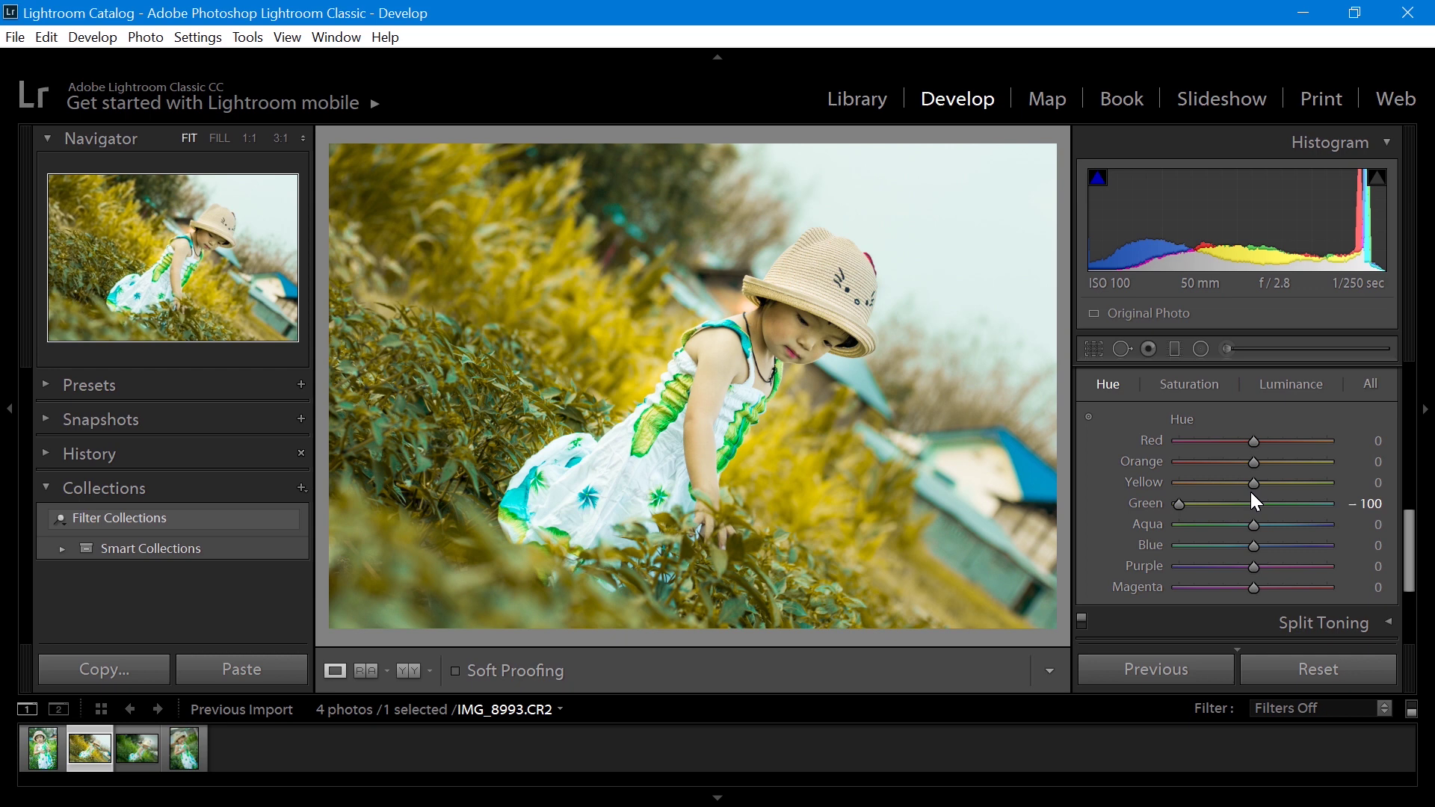
# Set the Red hue to +8 and reset the Green hue to 0.
pyautogui.moveTo(1249, 446); pyautogui.dragTo(1169, 451)
pyautogui.moveTo(1350, 446); pyautogui.dragTo(1257, 432)
pyautogui.doubleClick(1178, 505)
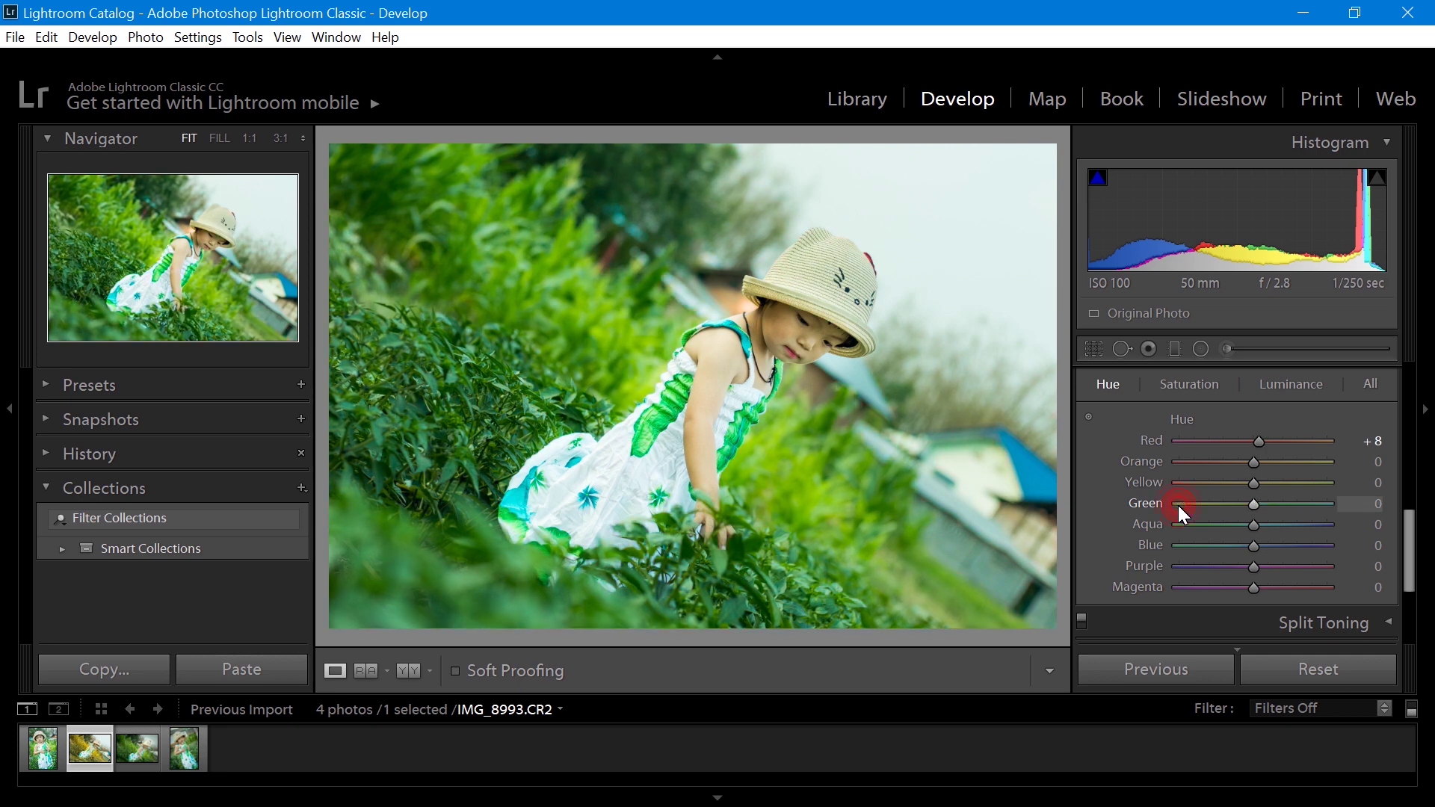
# Try the HSL Green saturation at +100 and −100, and settle on +5.
pyautogui.click(1200, 386)
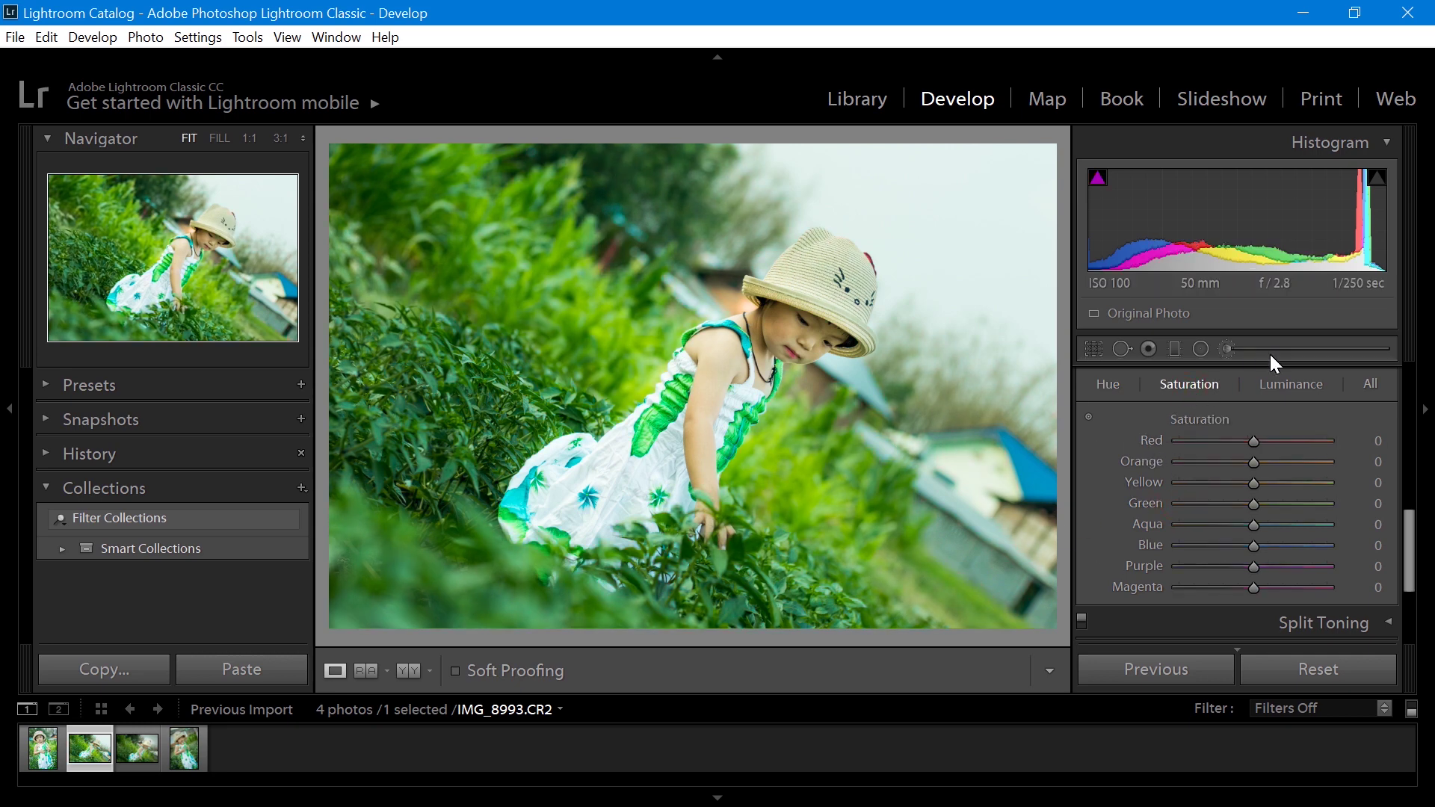
pyautogui.moveTo(1405, 556)
pyautogui.mouseDown()
pyautogui.moveTo(1420, 444)
pyautogui.moveTo(1418, 557)
pyautogui.mouseUp()
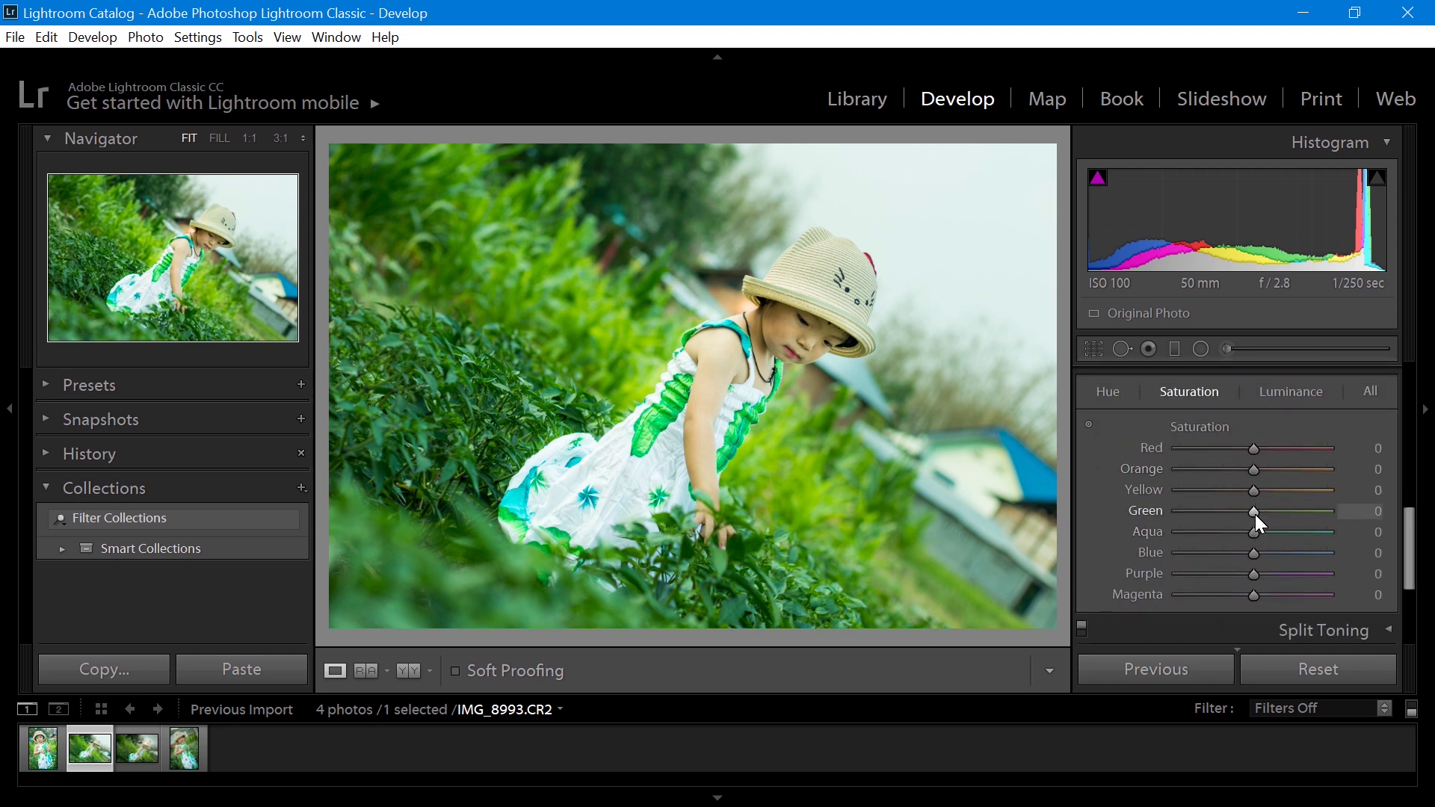
pyautogui.moveTo(1256, 515); pyautogui.dragTo(1272, 509)
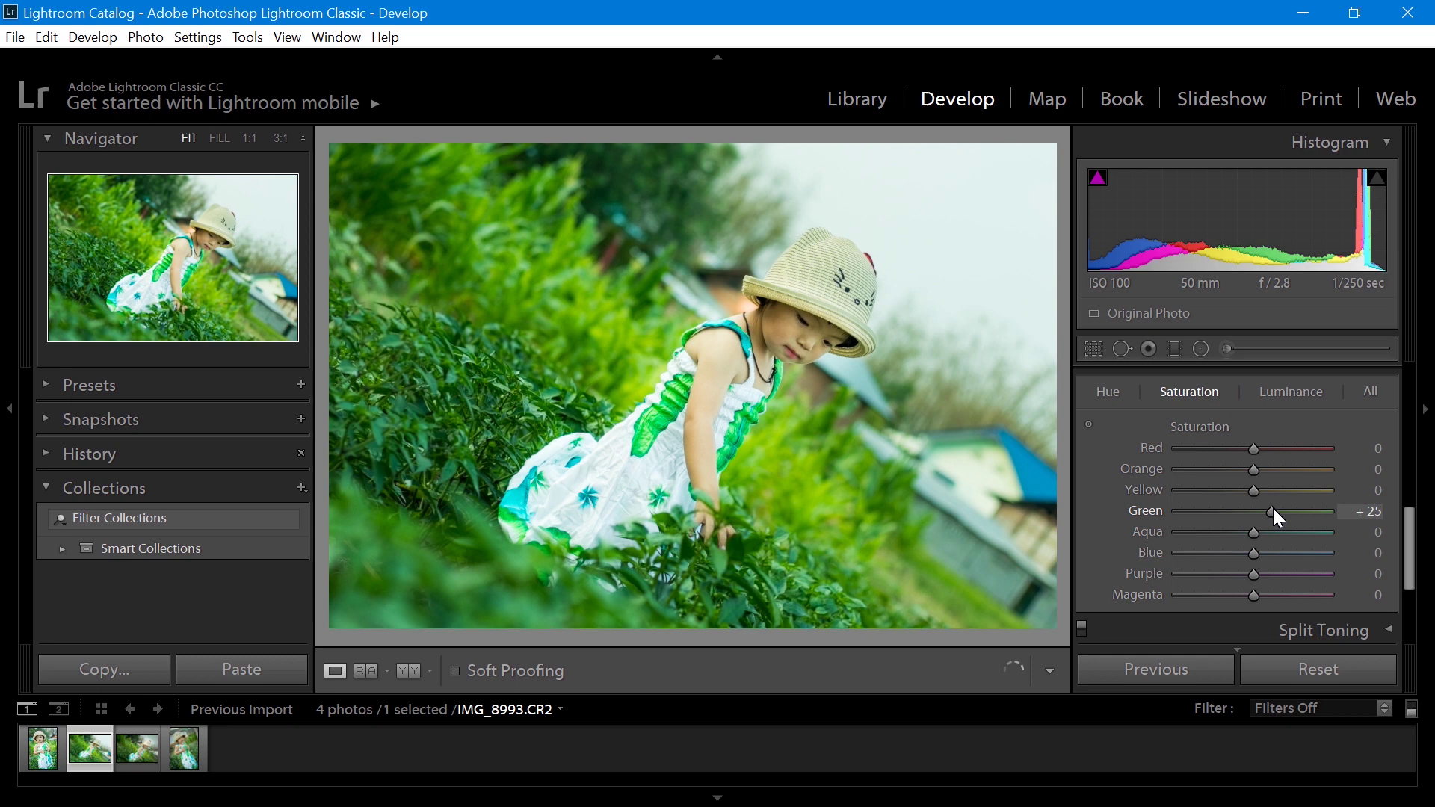
pyautogui.moveTo(1273, 512); pyautogui.dragTo(1330, 516)
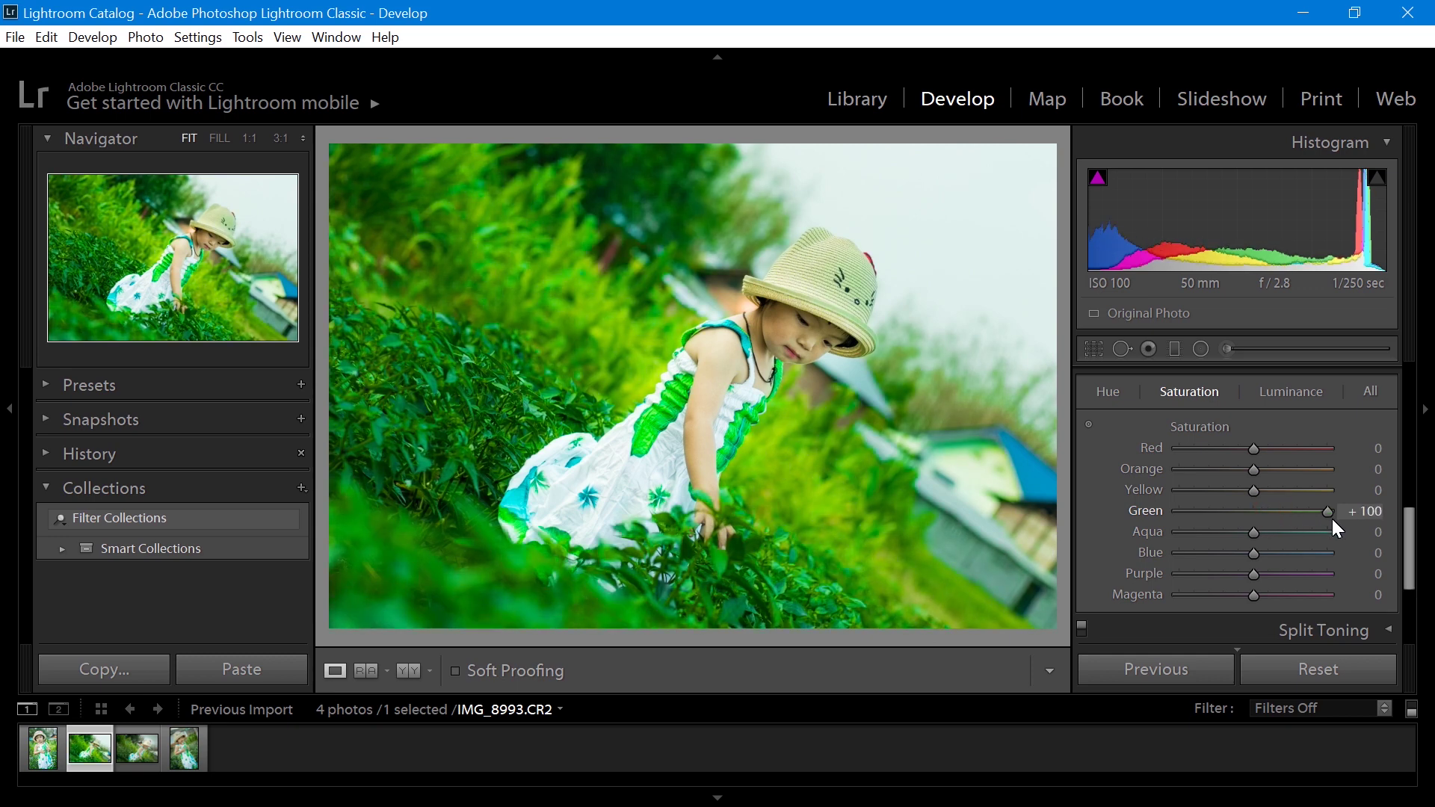
pyautogui.moveTo(1333, 520); pyautogui.dragTo(1156, 532)
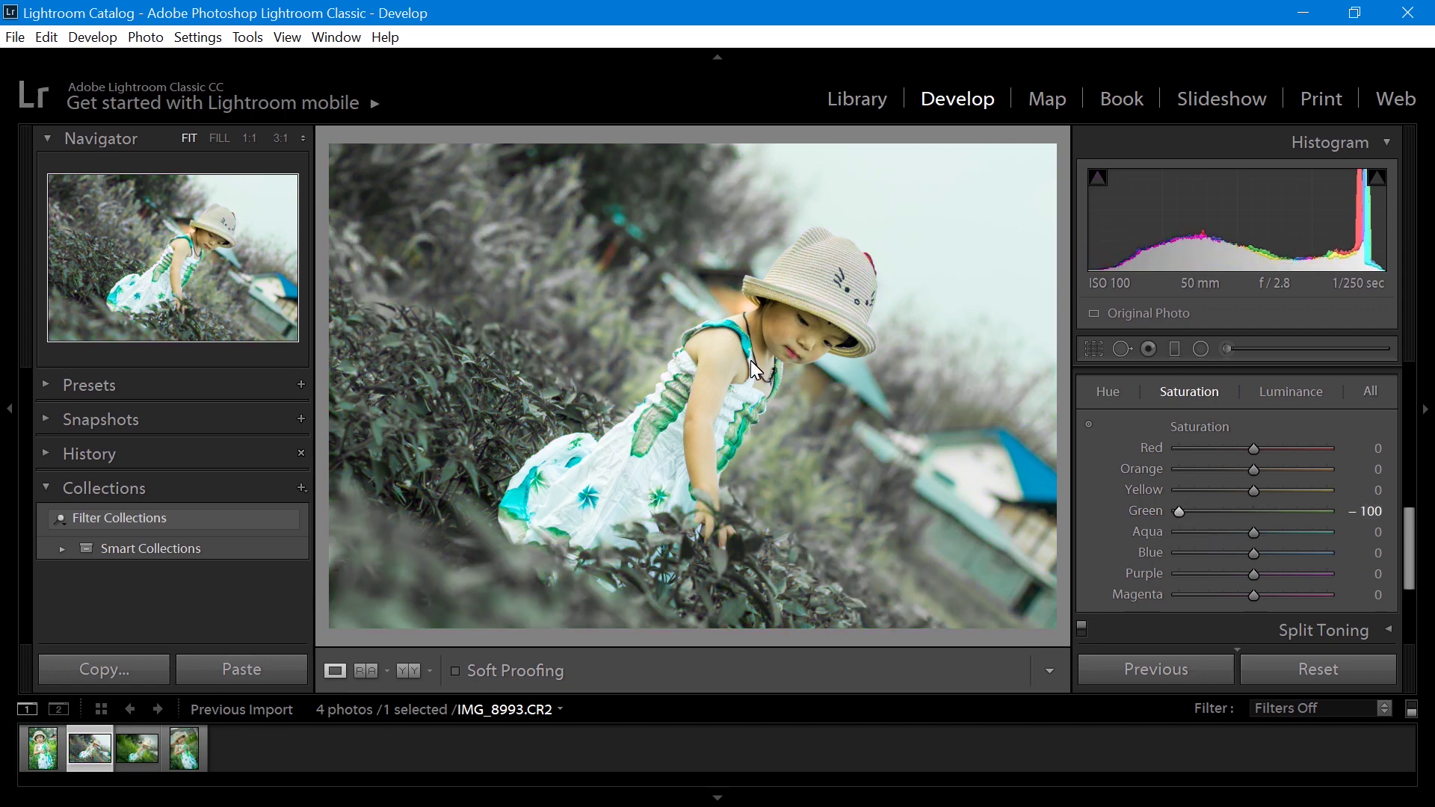
pyautogui.moveTo(1177, 515); pyautogui.dragTo(1258, 527)
# Review the HSL hue settings and the Color view's Orange settings, and return to the HSL view.
pyautogui.moveTo(1408, 527)
pyautogui.mouseDown()
pyautogui.moveTo(1404, 488)
pyautogui.moveTo(1403, 500)
pyautogui.mouseUp()
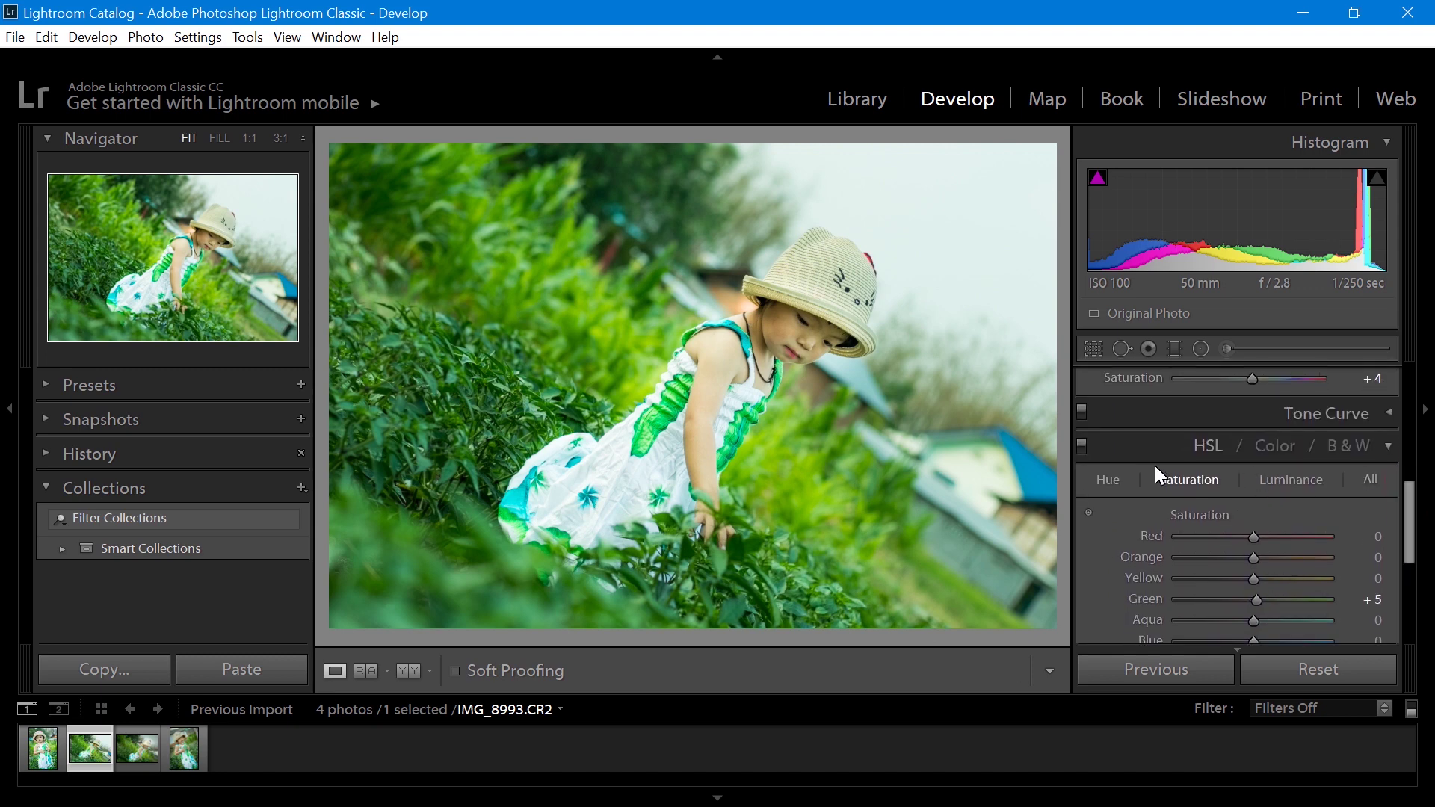
pyautogui.click(1109, 490)
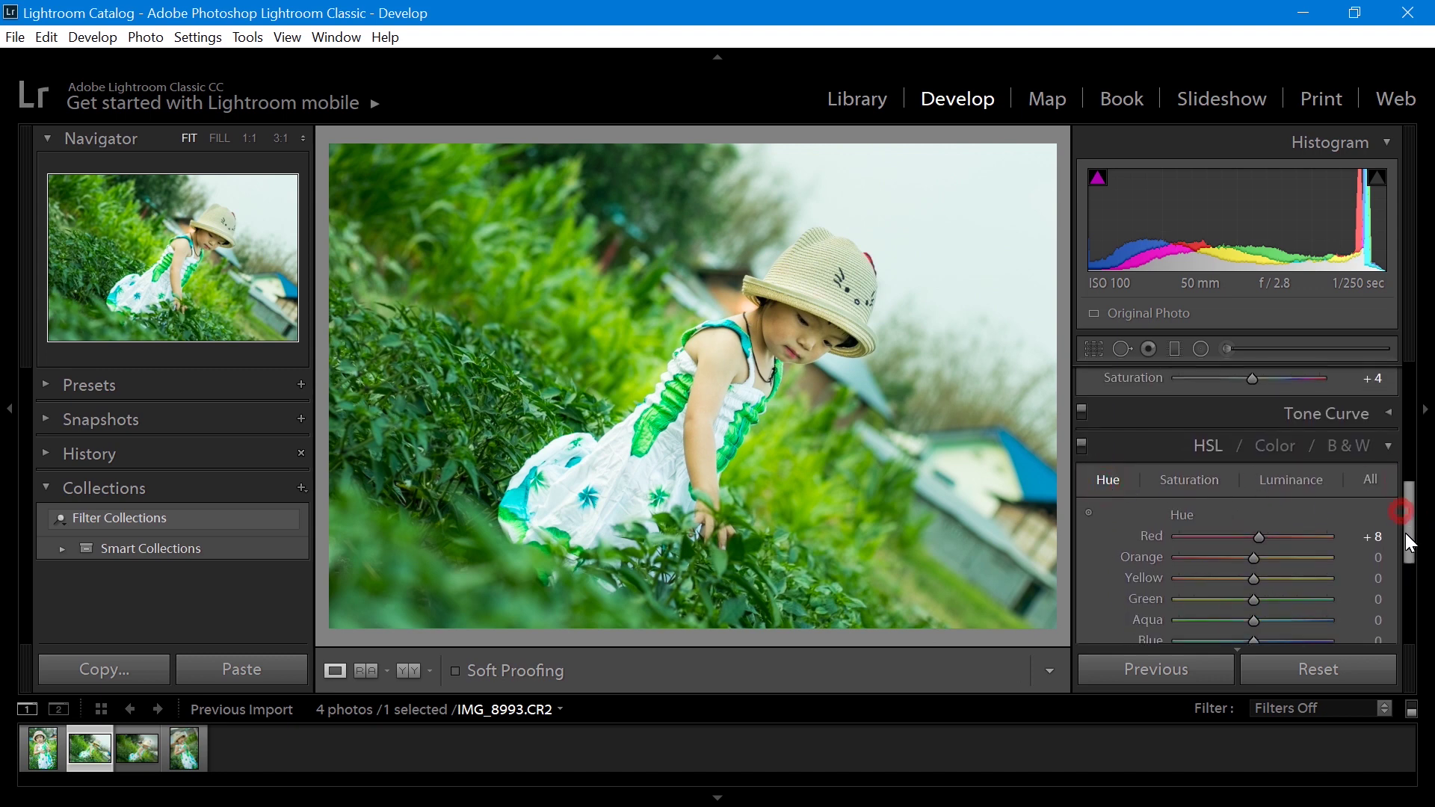
pyautogui.moveTo(1407, 511); pyautogui.dragTo(1403, 526)
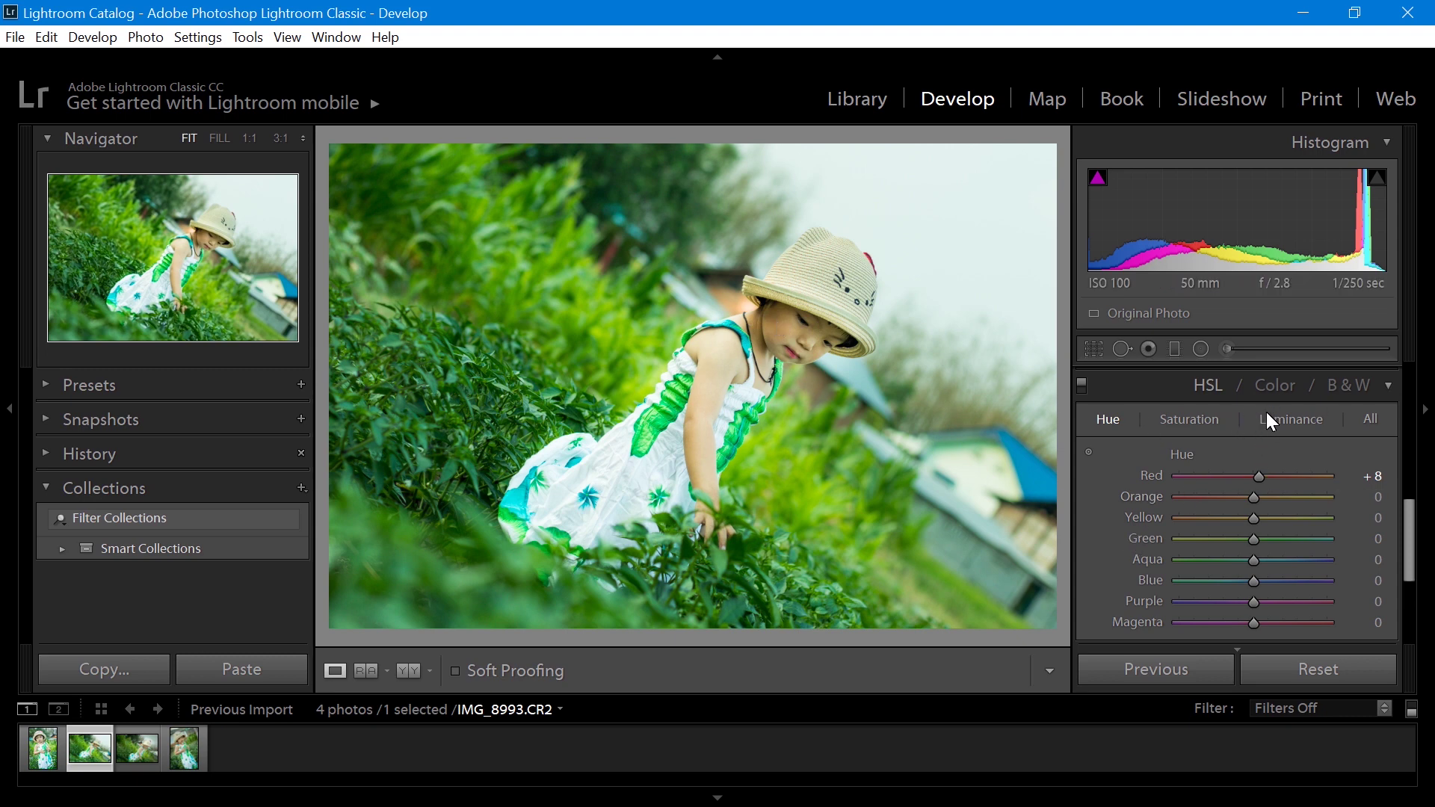
pyautogui.click(1275, 386)
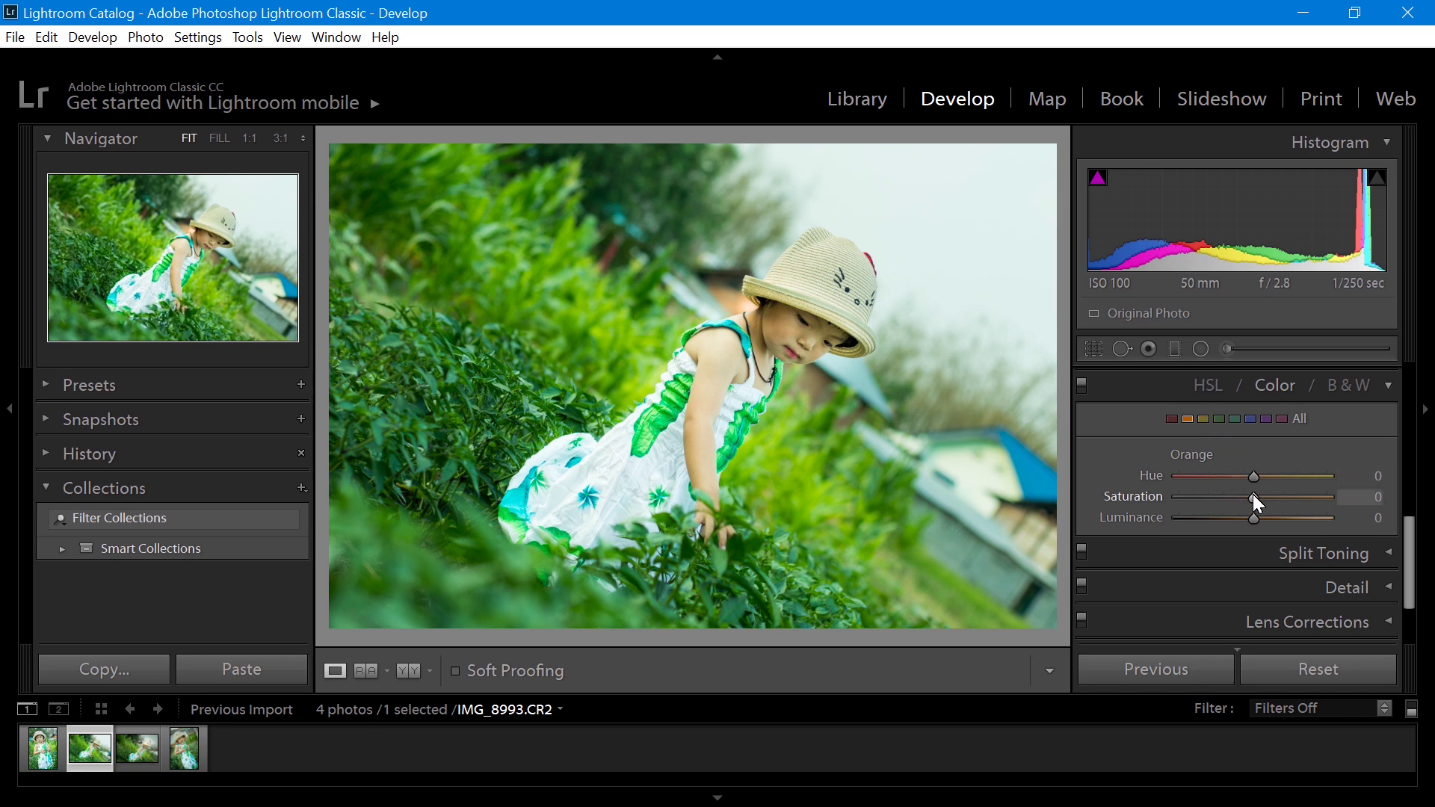
pyautogui.click(1216, 387)
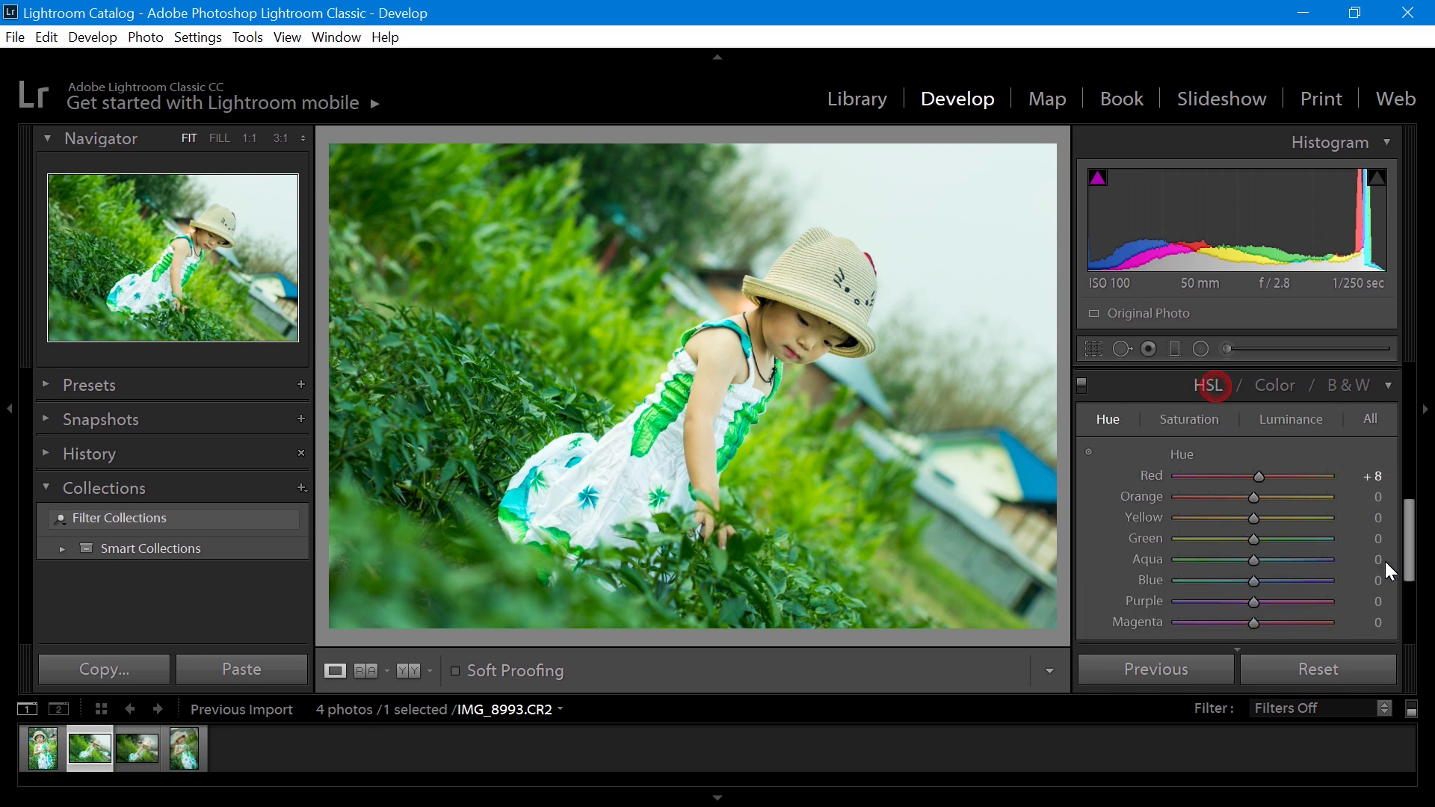
# Open the Detail settings, view the girl's face at 1:1, and set the Sharpening Amount to 53.
pyautogui.scroll(-2, 1413, 572)
pyautogui.scroll(-2, 1412, 572)
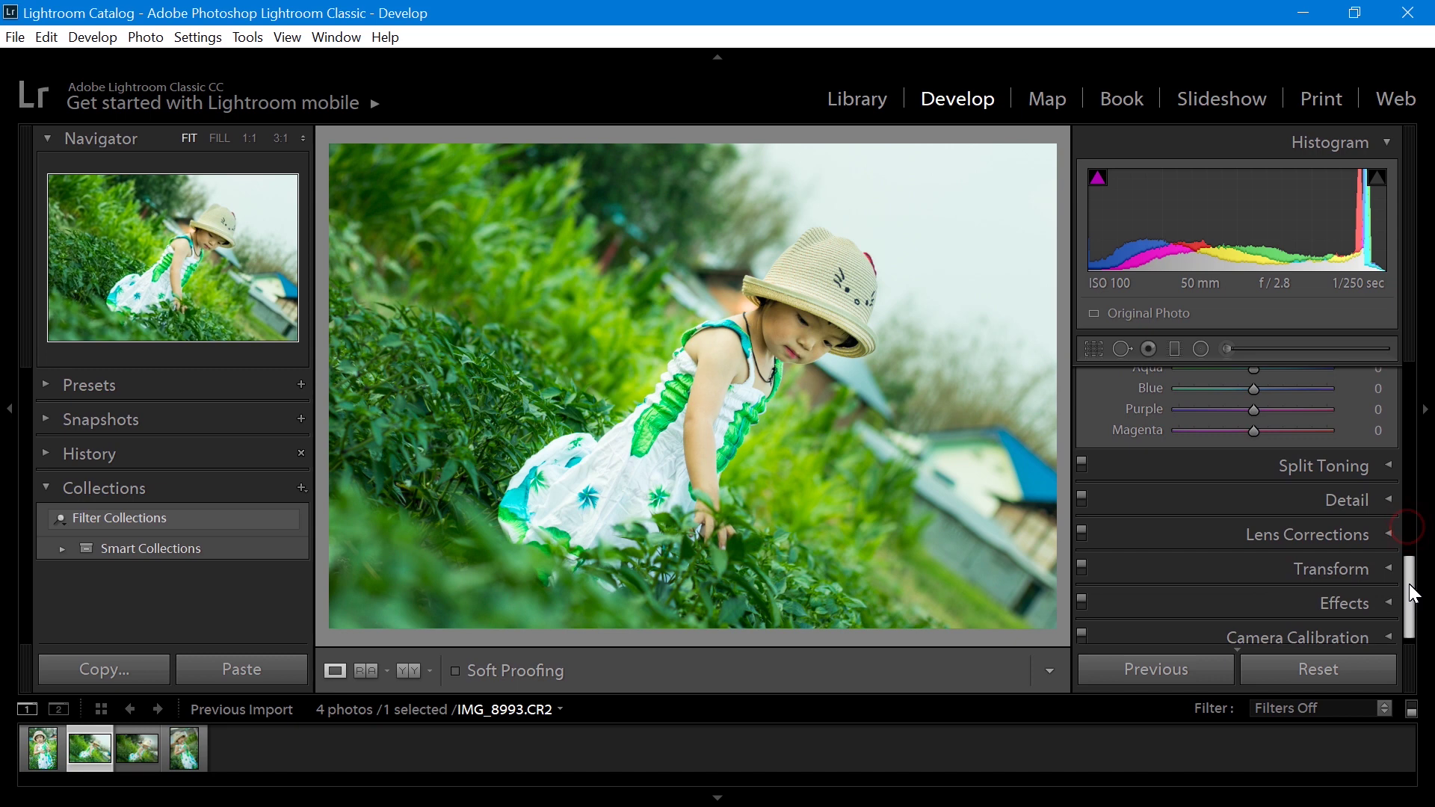
pyautogui.click(1383, 502)
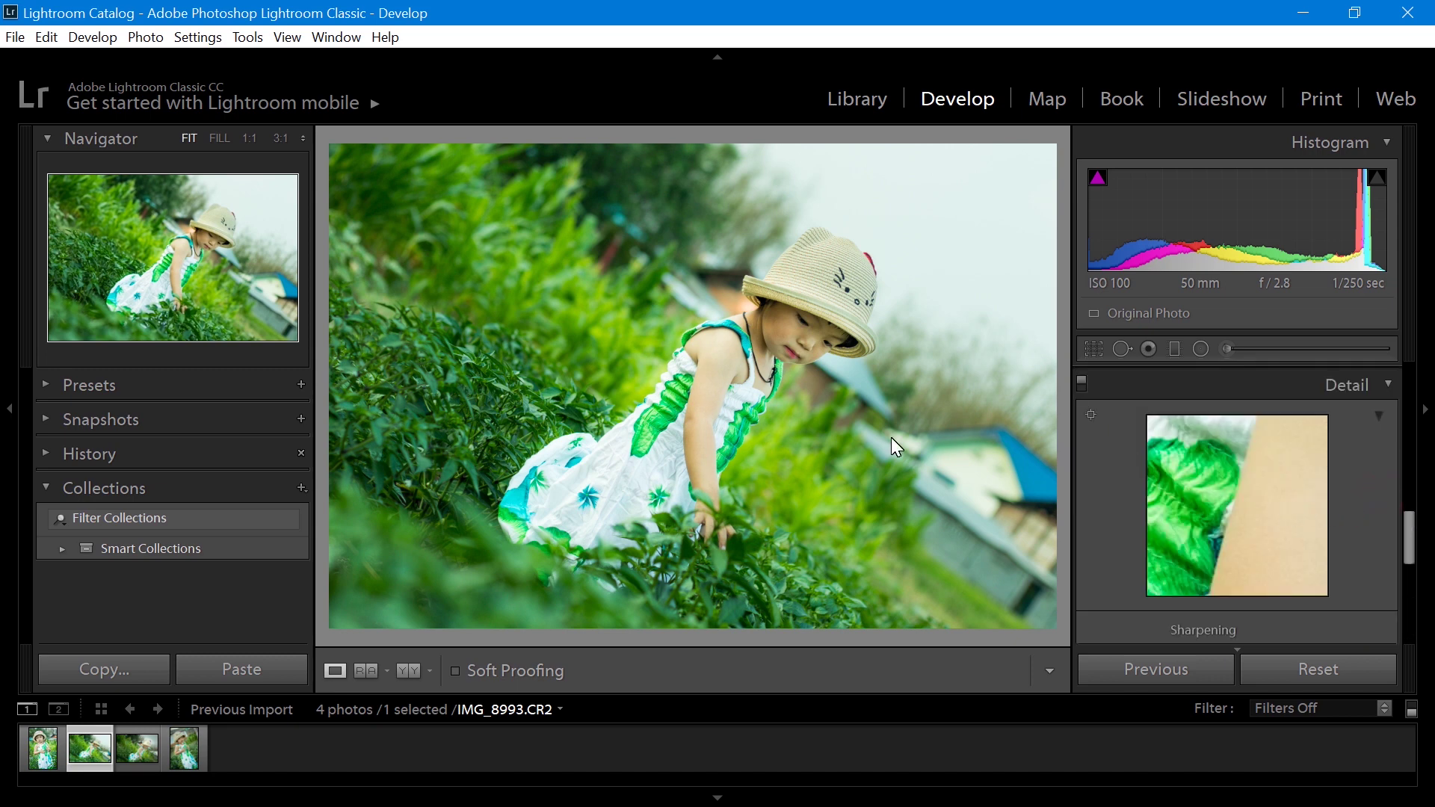
pyautogui.moveTo(691, 368); pyautogui.dragTo(673, 441)
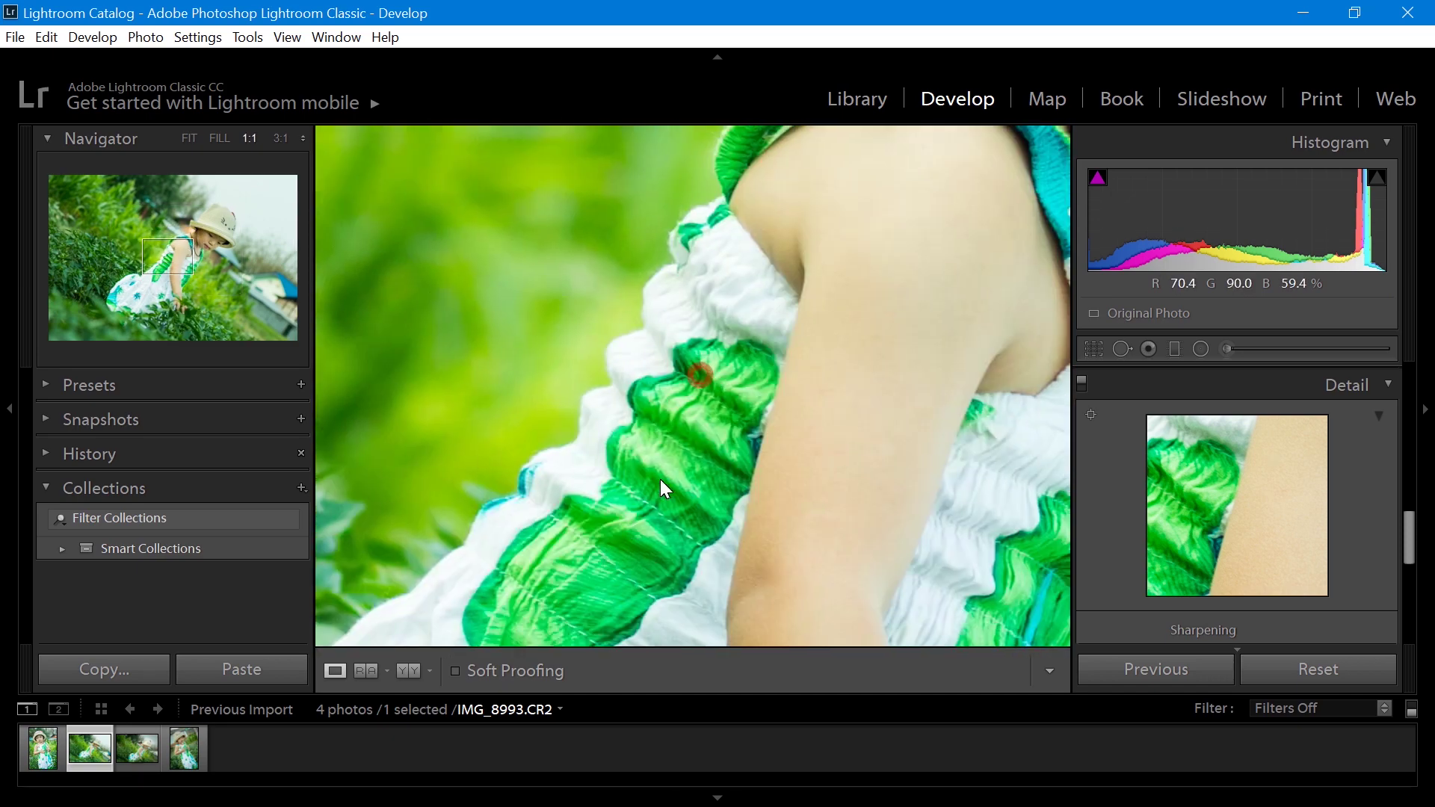
pyautogui.moveTo(1412, 549); pyautogui.dragTo(1413, 574)
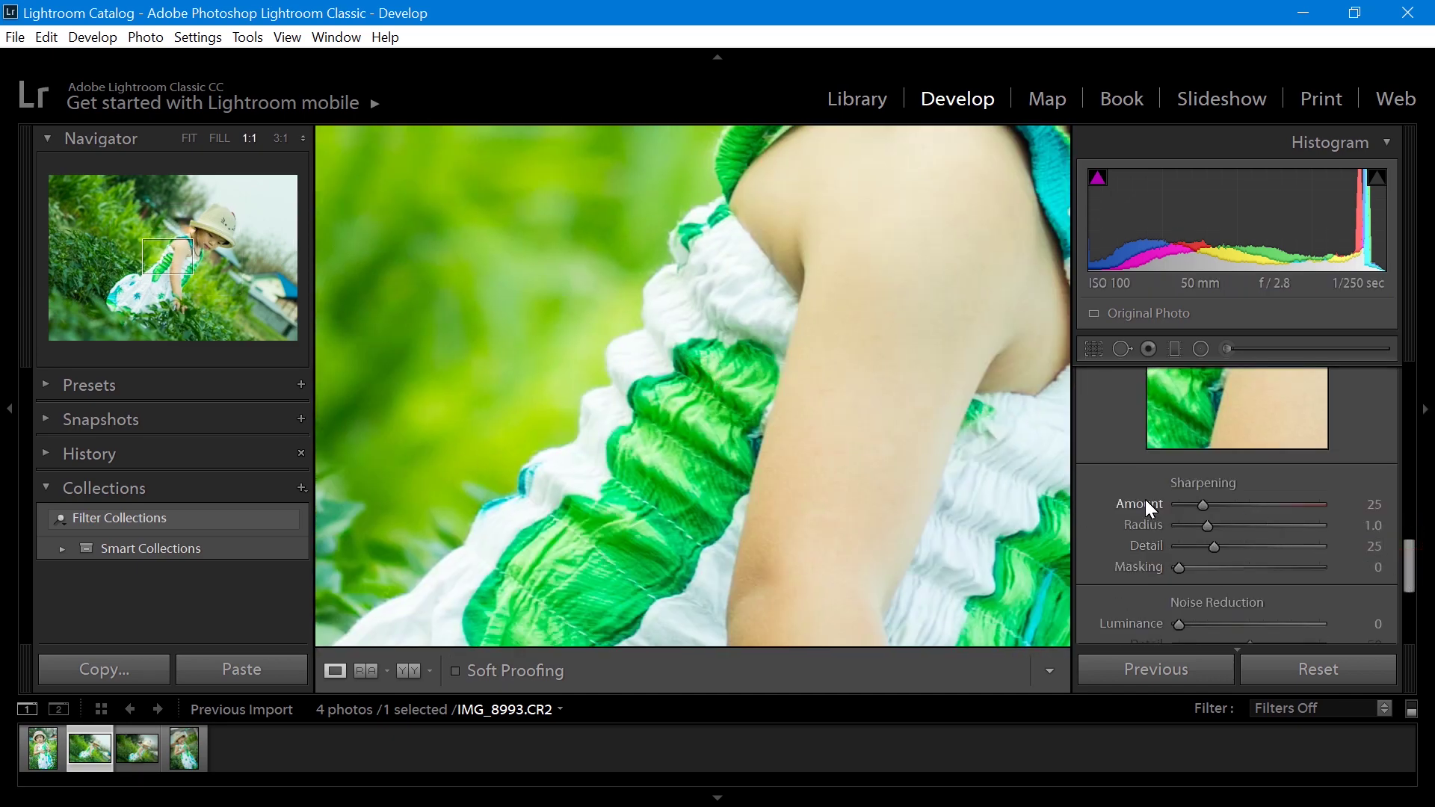
pyautogui.moveTo(818, 332); pyautogui.dragTo(733, 406)
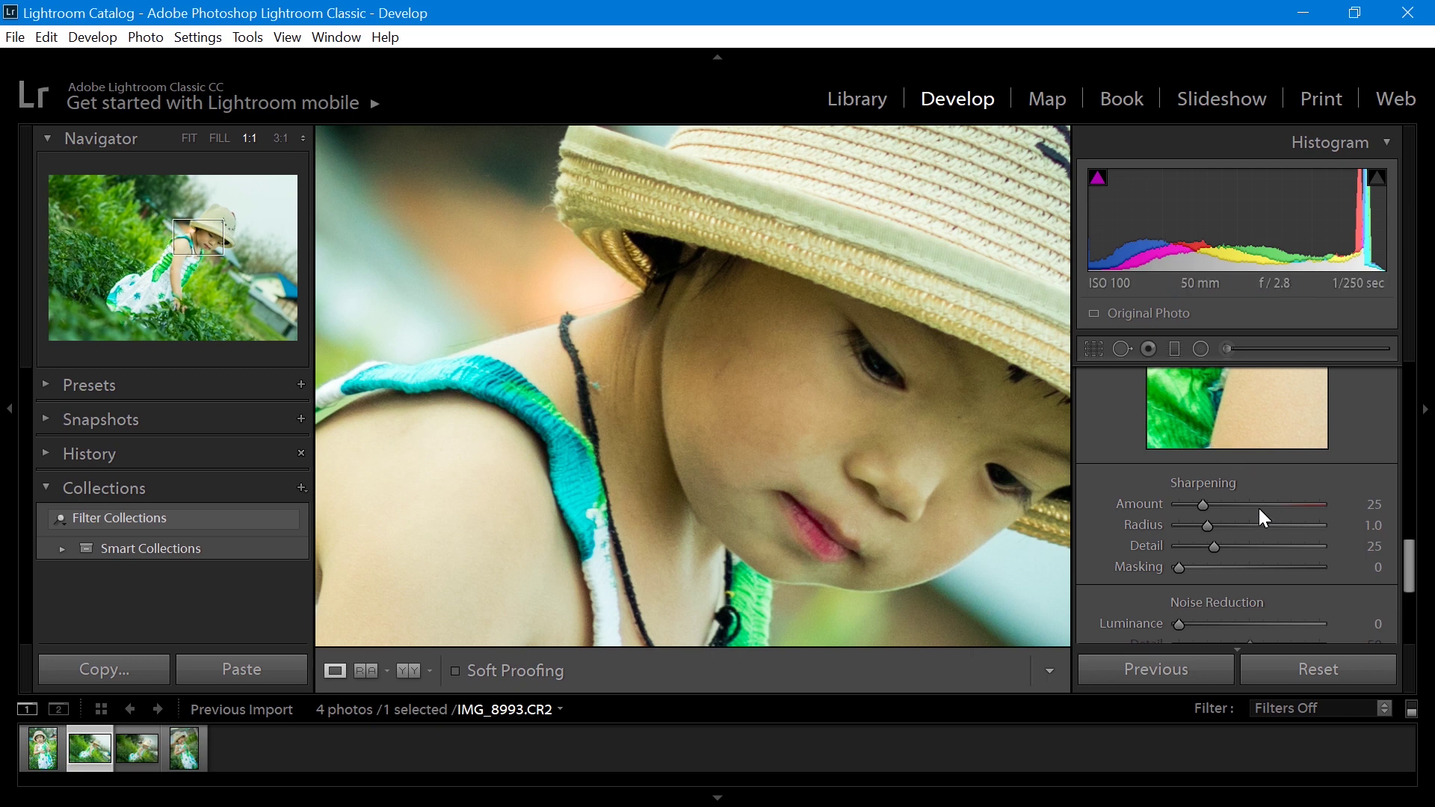
pyautogui.moveTo(1220, 503); pyautogui.dragTo(1240, 501)
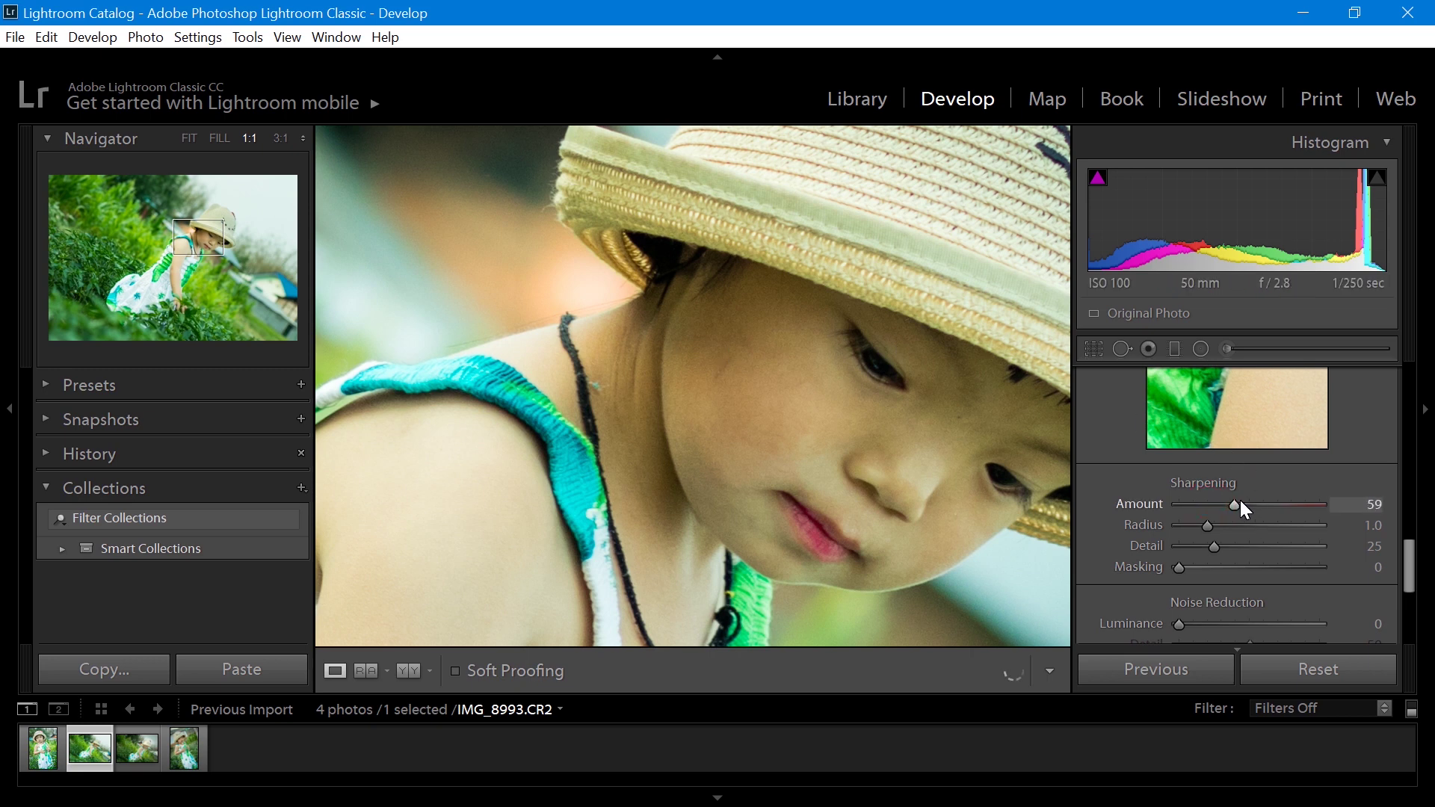
pyautogui.moveTo(1239, 505); pyautogui.dragTo(1233, 507)
# Set the Noise Reduction Luminance to 29 to smooth the skin.
pyautogui.moveTo(1407, 548); pyautogui.dragTo(1407, 573)
pyautogui.moveTo(1188, 505); pyautogui.dragTo(1217, 500)
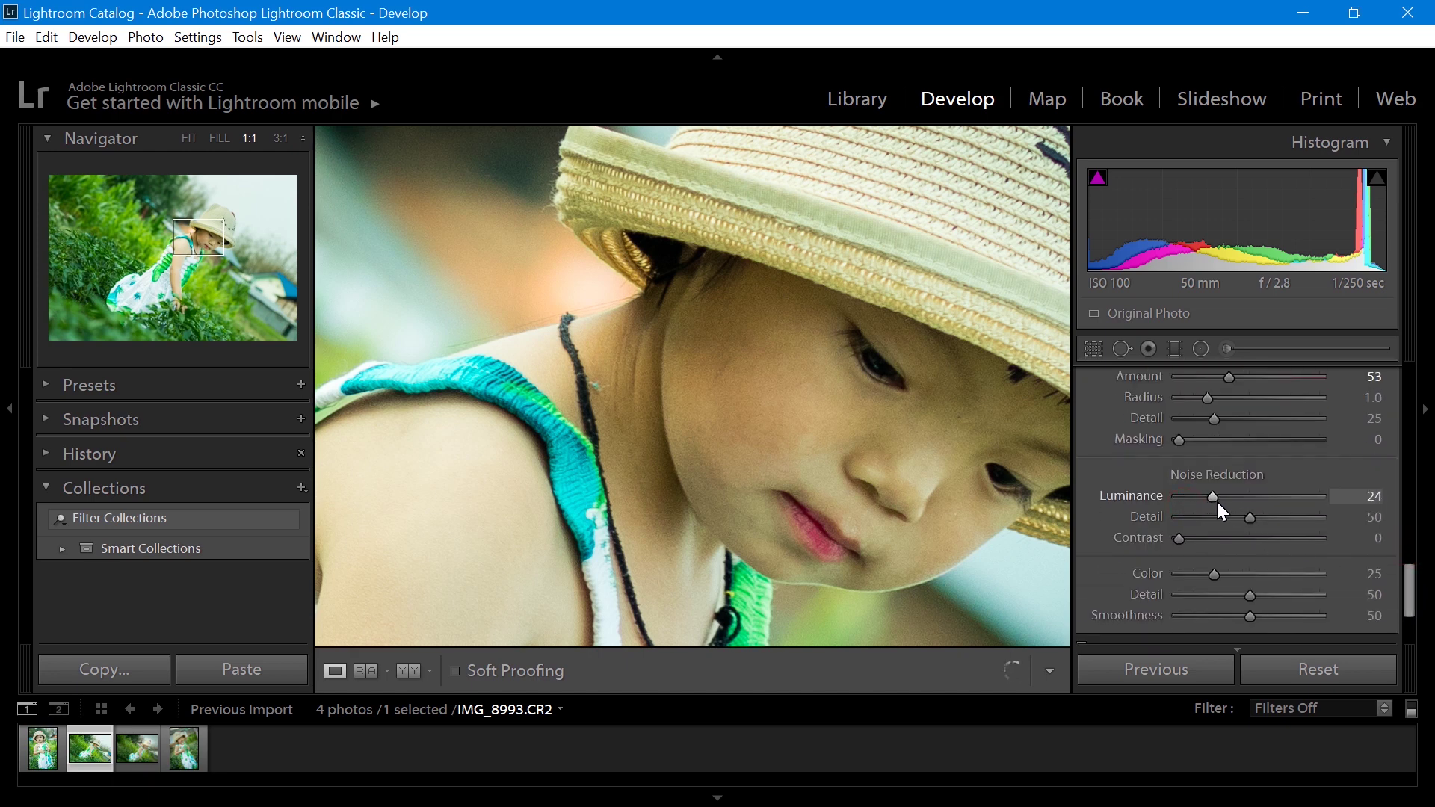
pyautogui.moveTo(1218, 502); pyautogui.dragTo(1223, 501)
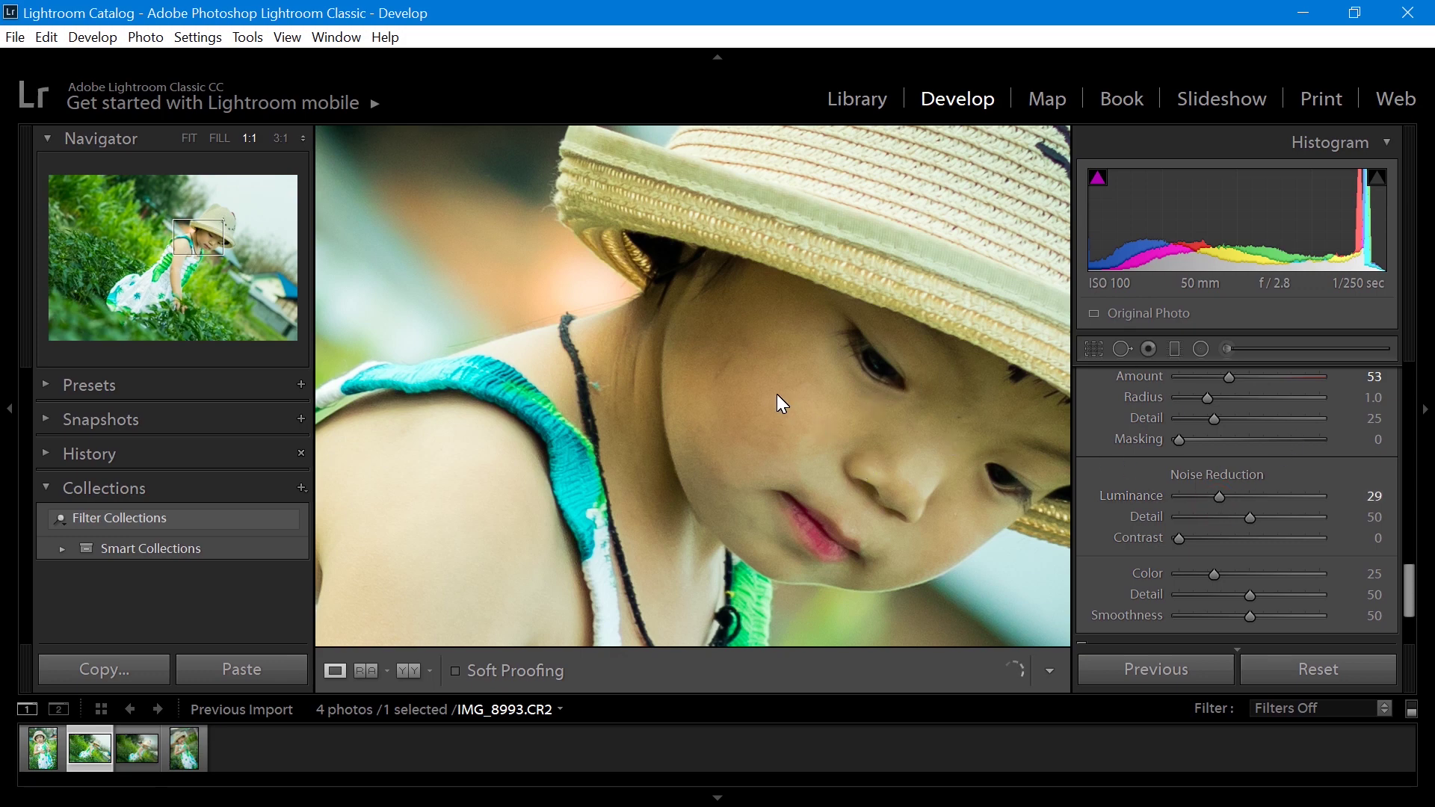
# Examine the girl's face, shoulder and hat at 1:1 and check the whole photo after the sharpening and noise reduction.
pyautogui.moveTo(859, 517); pyautogui.dragTo(765, 487)
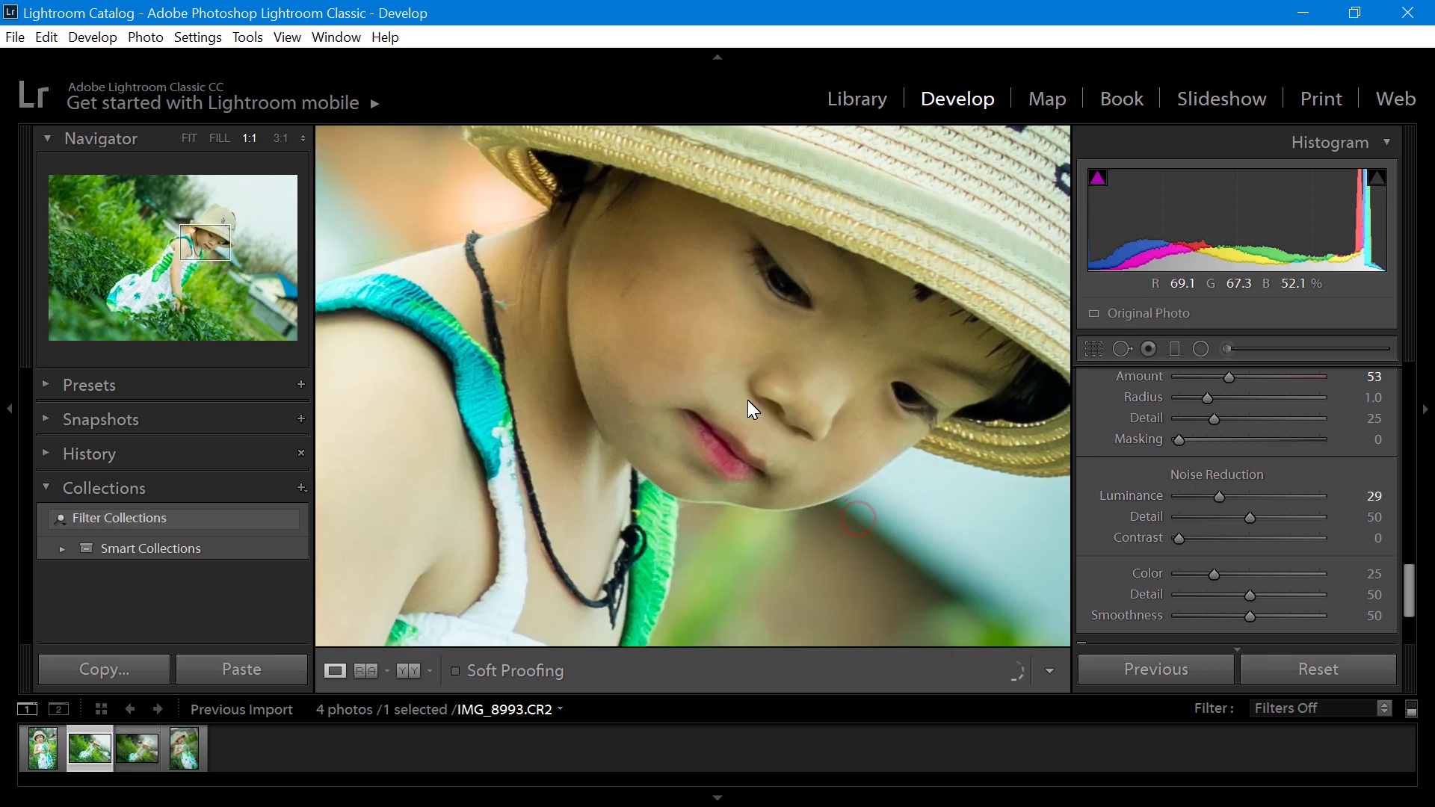
pyautogui.moveTo(478, 349); pyautogui.dragTo(815, 392)
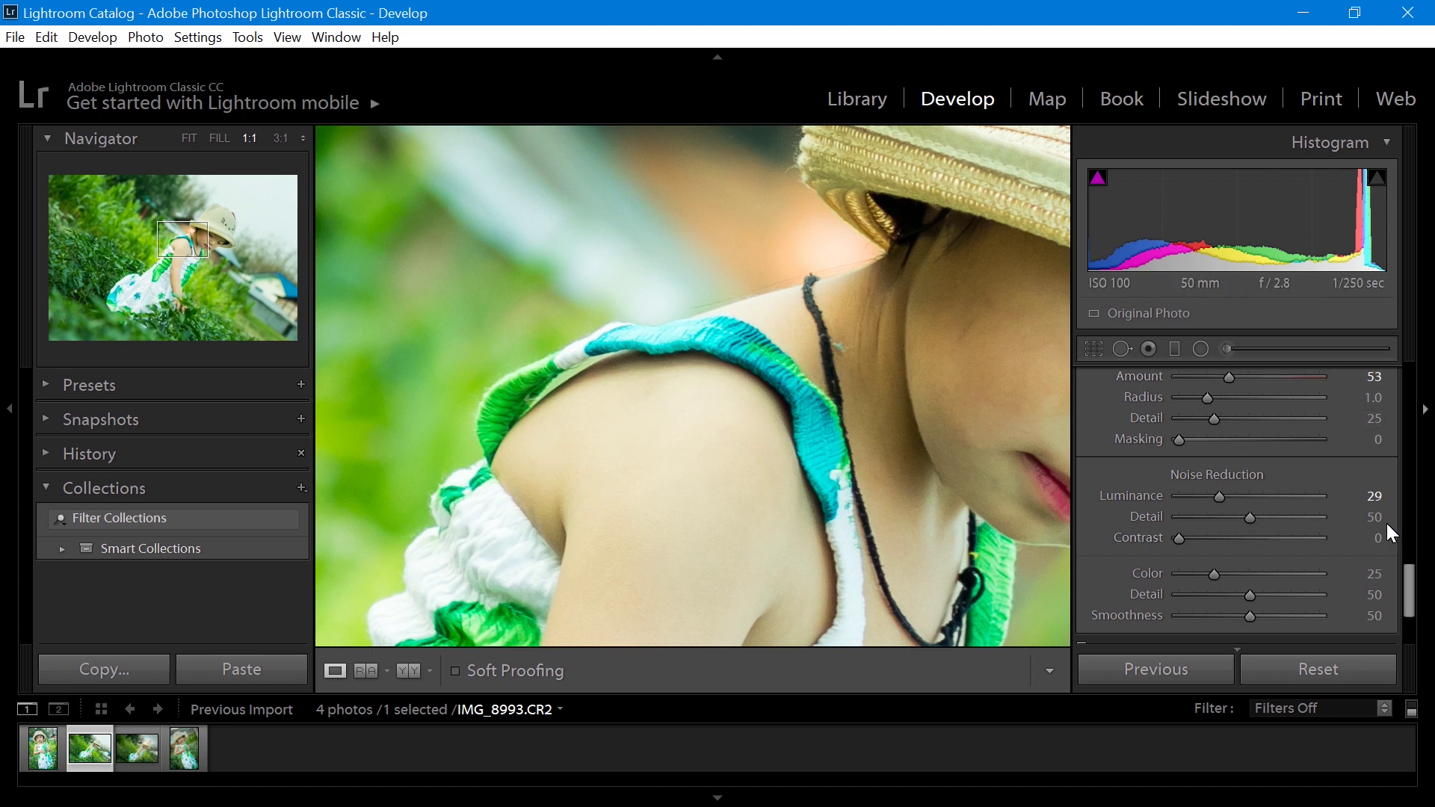
pyautogui.scroll(1, 1409, 580)
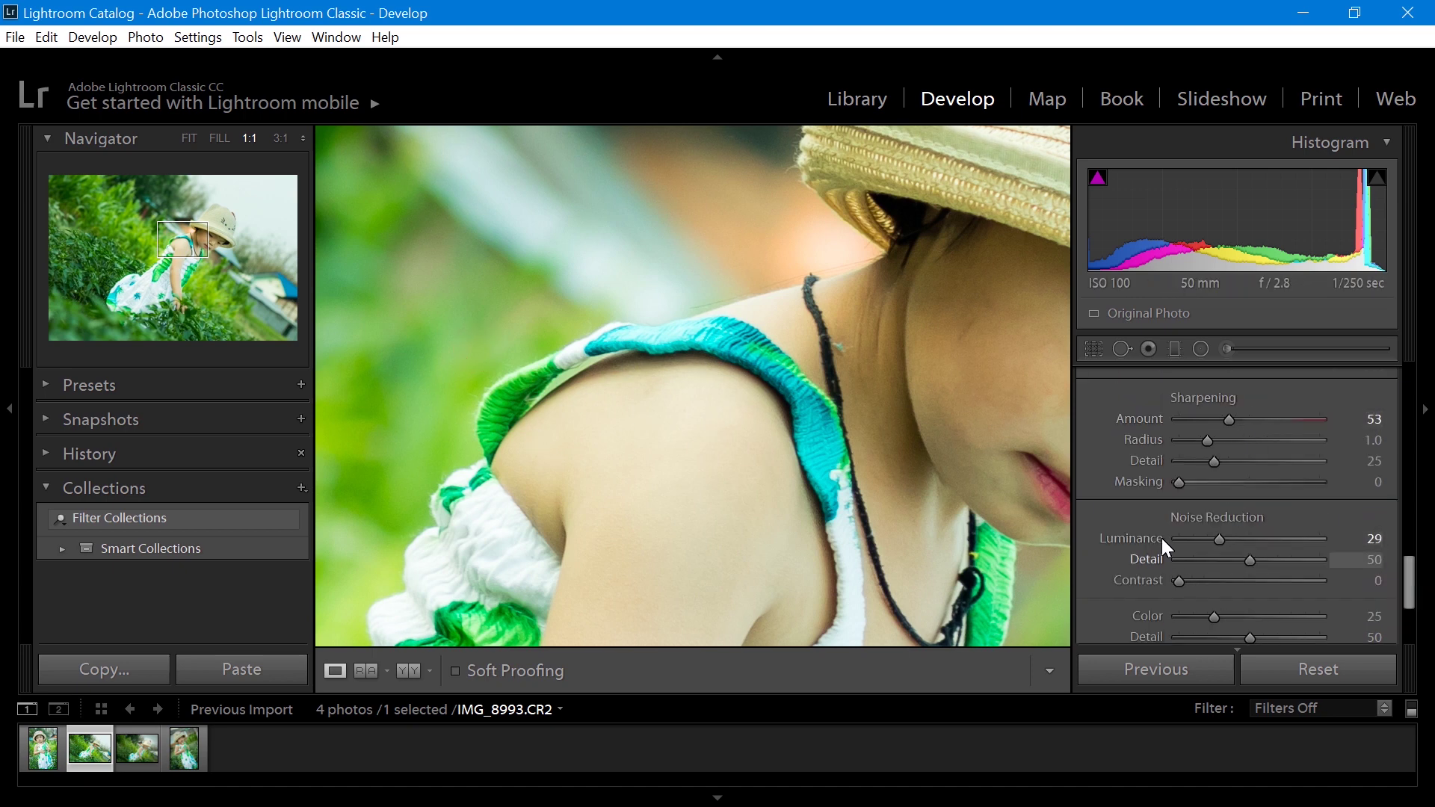
pyautogui.click(665, 479)
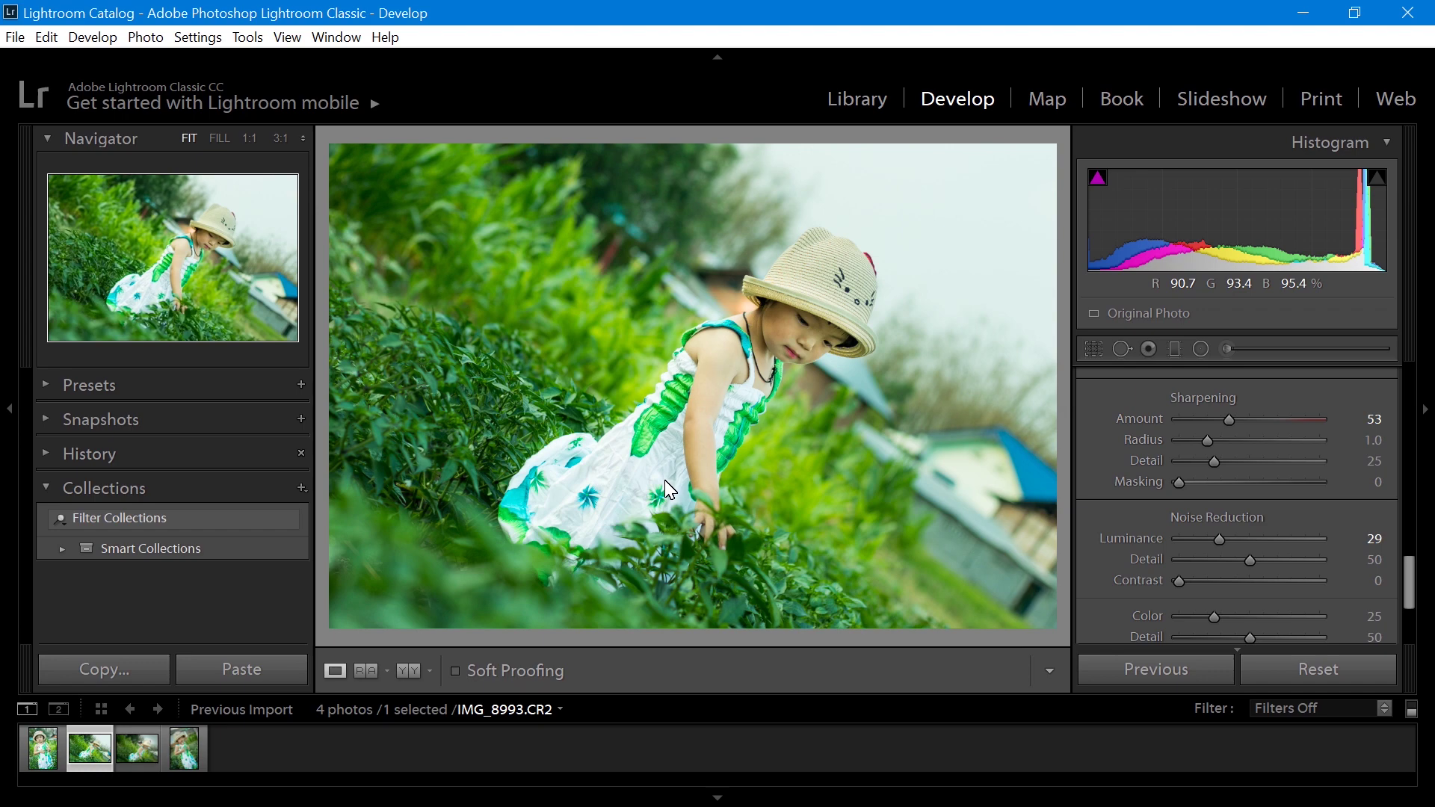
pyautogui.click(710, 360)
pyautogui.moveTo(728, 357); pyautogui.dragTo(585, 453)
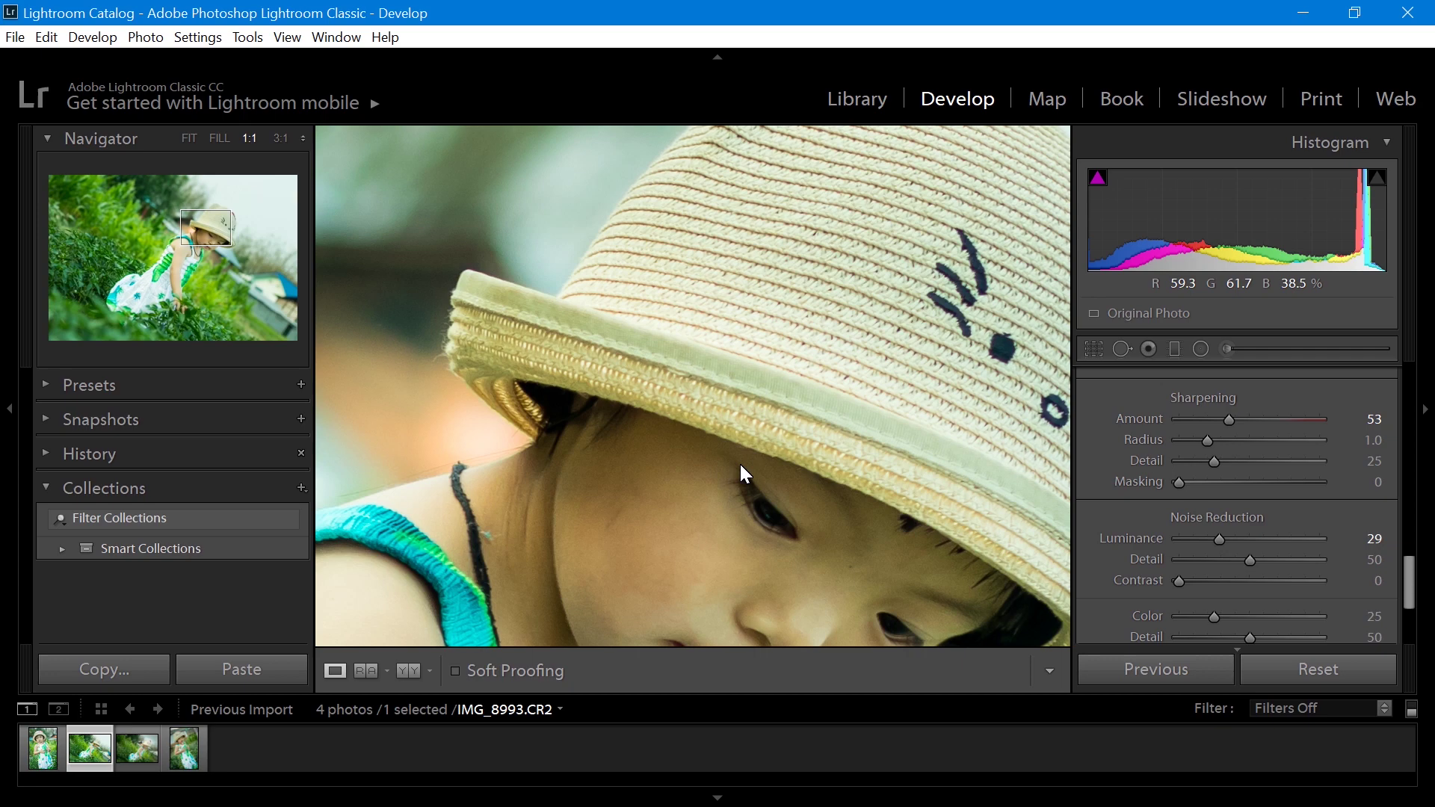
pyautogui.click(608, 508)
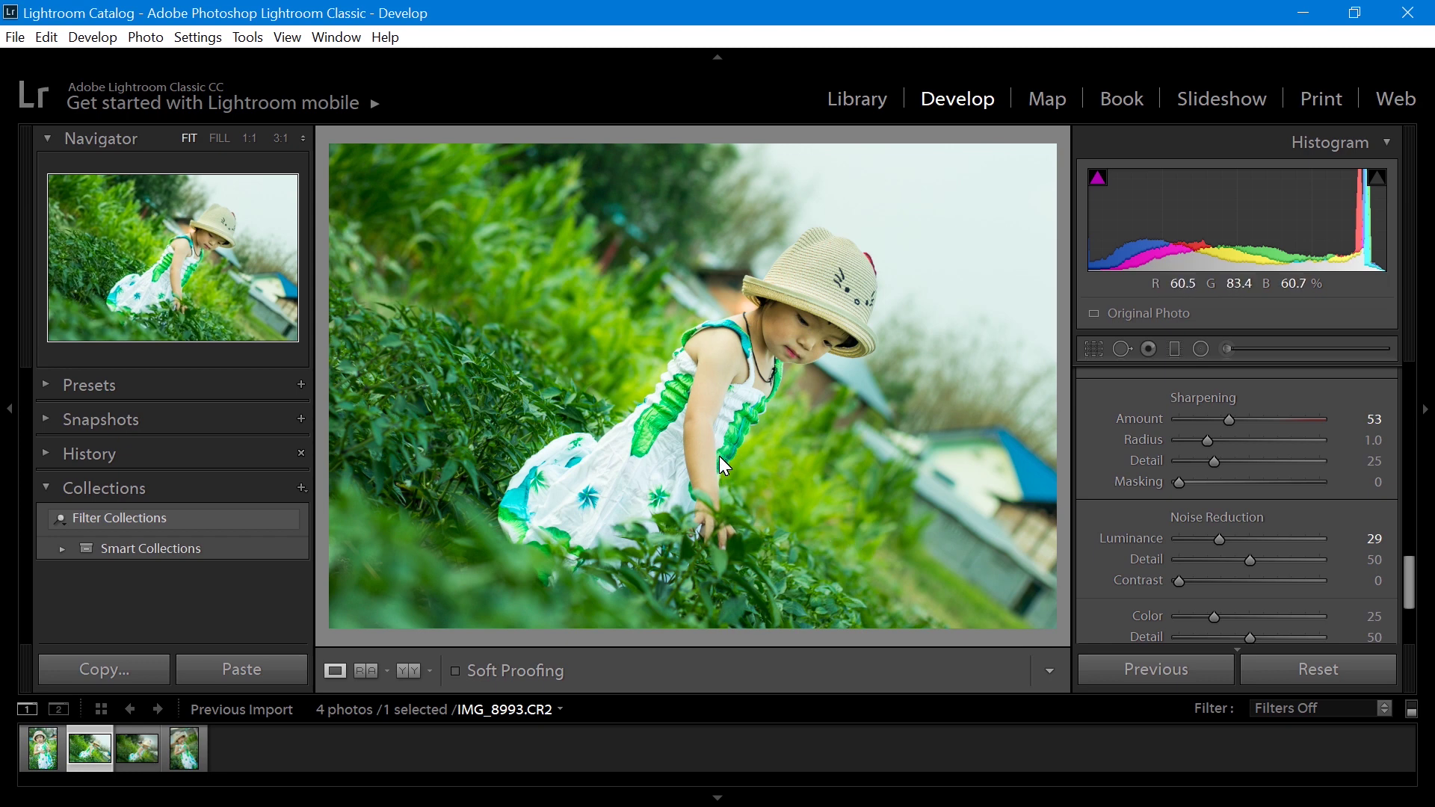
pyautogui.moveTo(1409, 581)
pyautogui.mouseDown()
pyautogui.moveTo(1411, 551)
pyautogui.moveTo(1415, 572)
pyautogui.mouseUp()
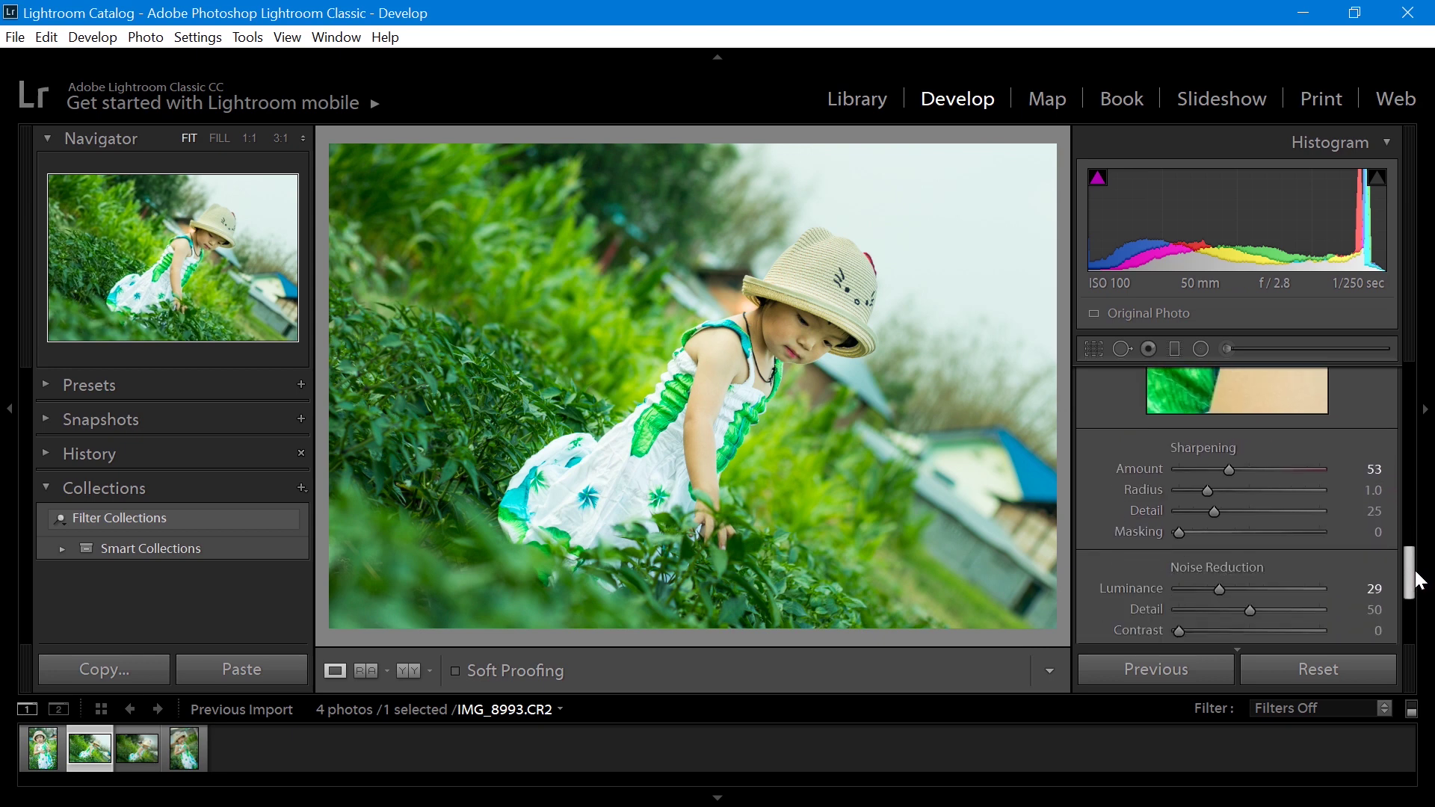